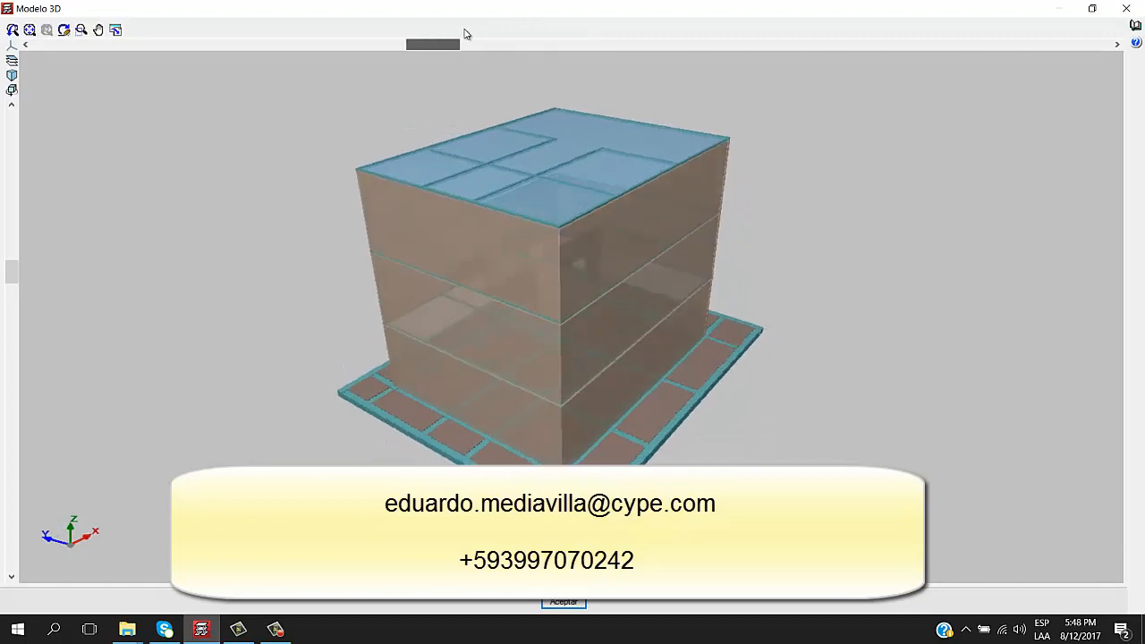
# Examine the building's 3D model in plan view and close the 3D model window
pyautogui.moveTo(9, 277); pyautogui.dragTo(127, 101)
pyautogui.moveTo(537, 53); pyautogui.dragTo(592, 127)
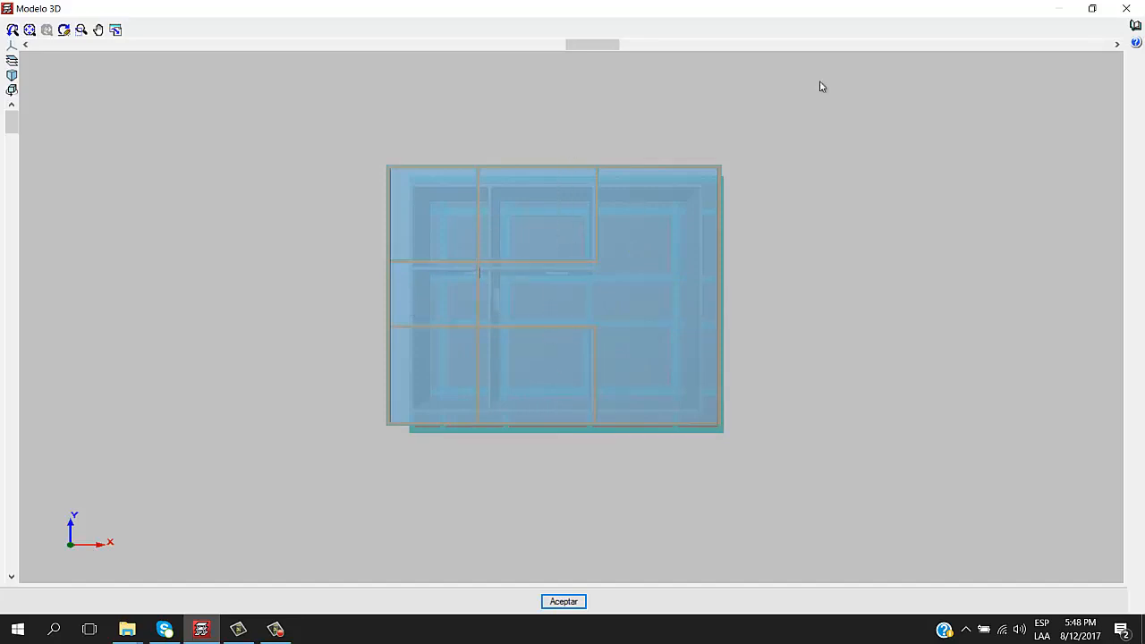
pyautogui.click(562, 601)
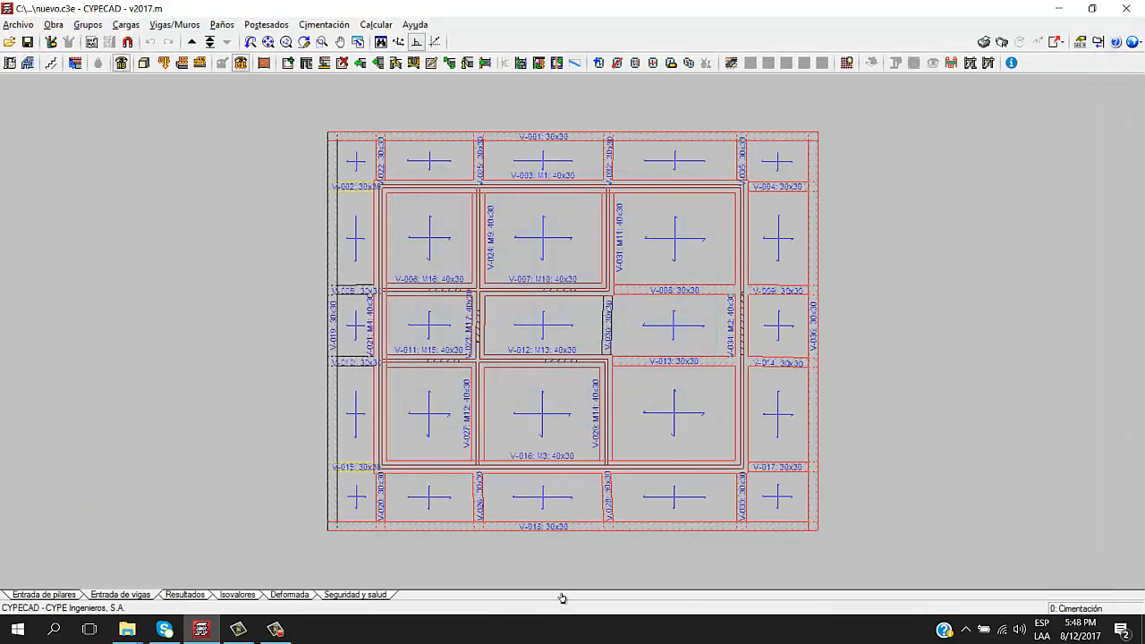
# Open the seismic action justification report and examine the Mx, My and Lgz participation coefficients of modes 1 and 2
pyautogui.click(984, 42)
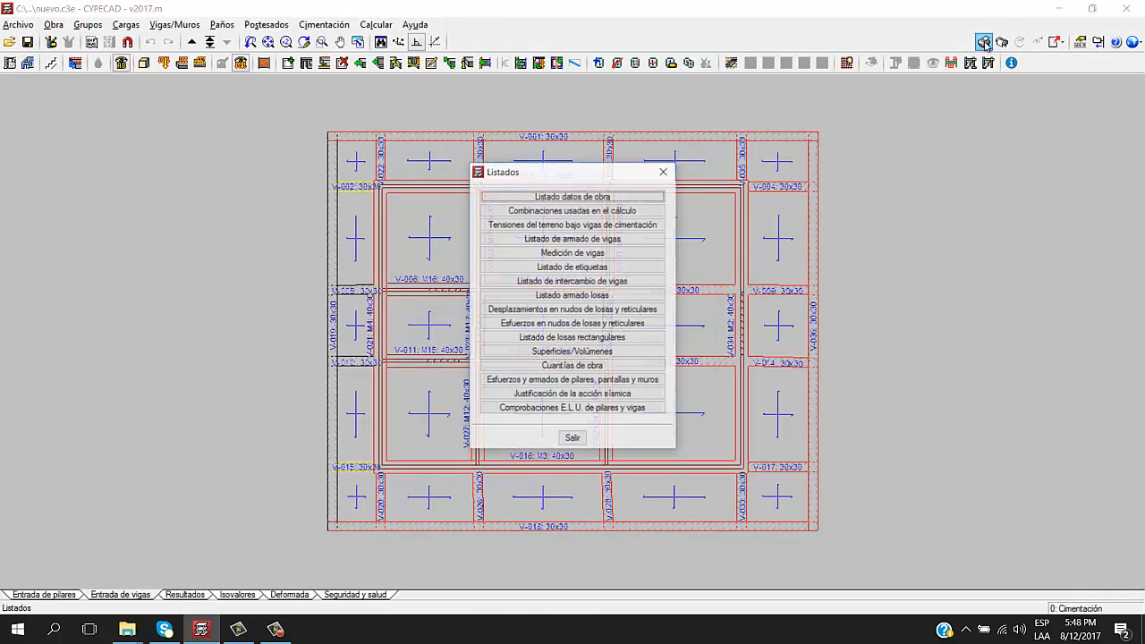
pyautogui.click(575, 394)
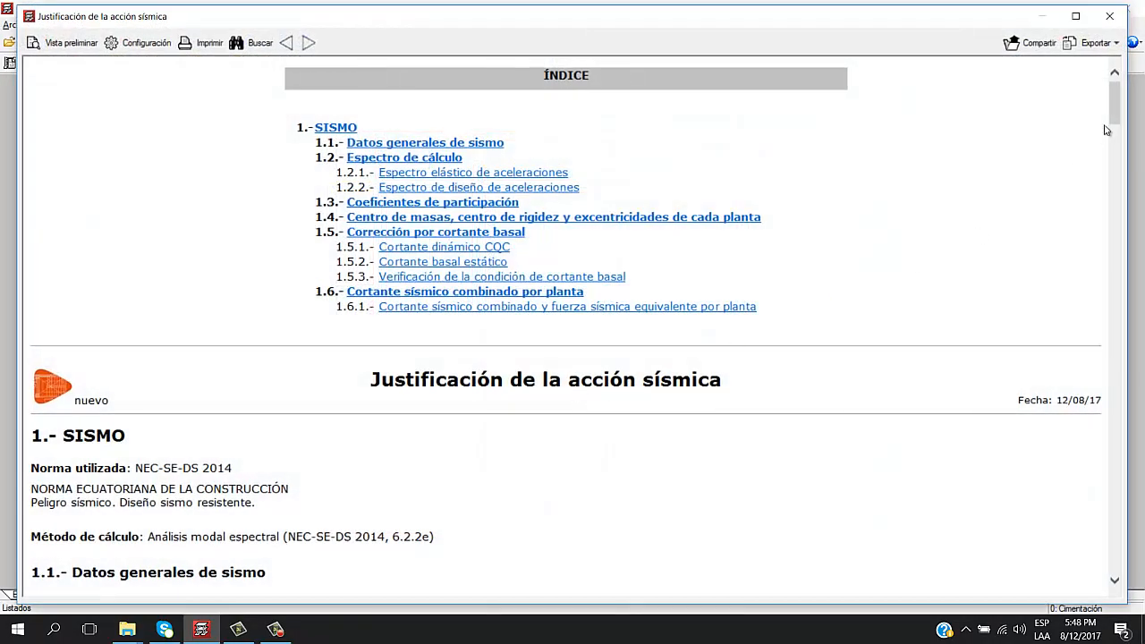
pyautogui.moveTo(1112, 118); pyautogui.dragTo(1100, 307)
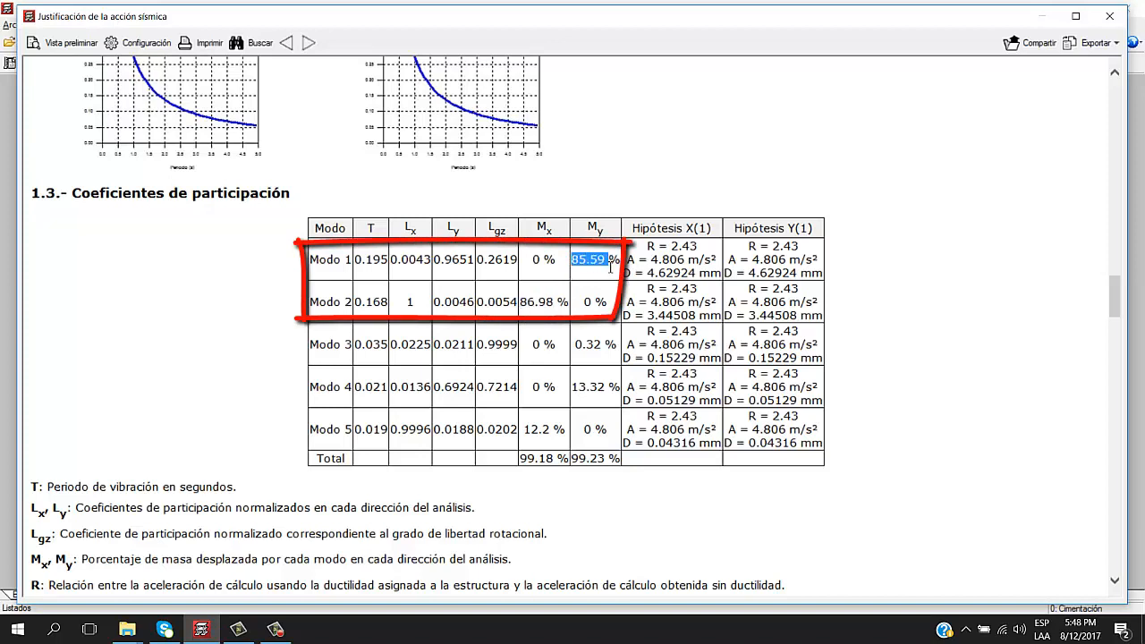
pyautogui.moveTo(569, 303); pyautogui.dragTo(520, 303)
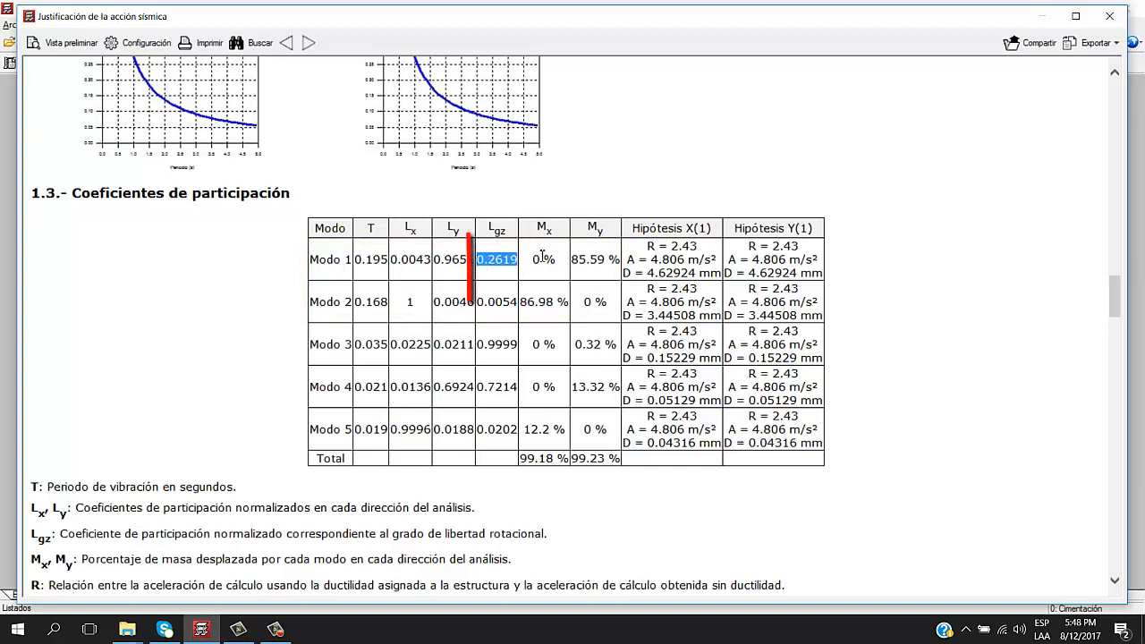
pyautogui.moveTo(542, 257); pyautogui.dragTo(528, 254)
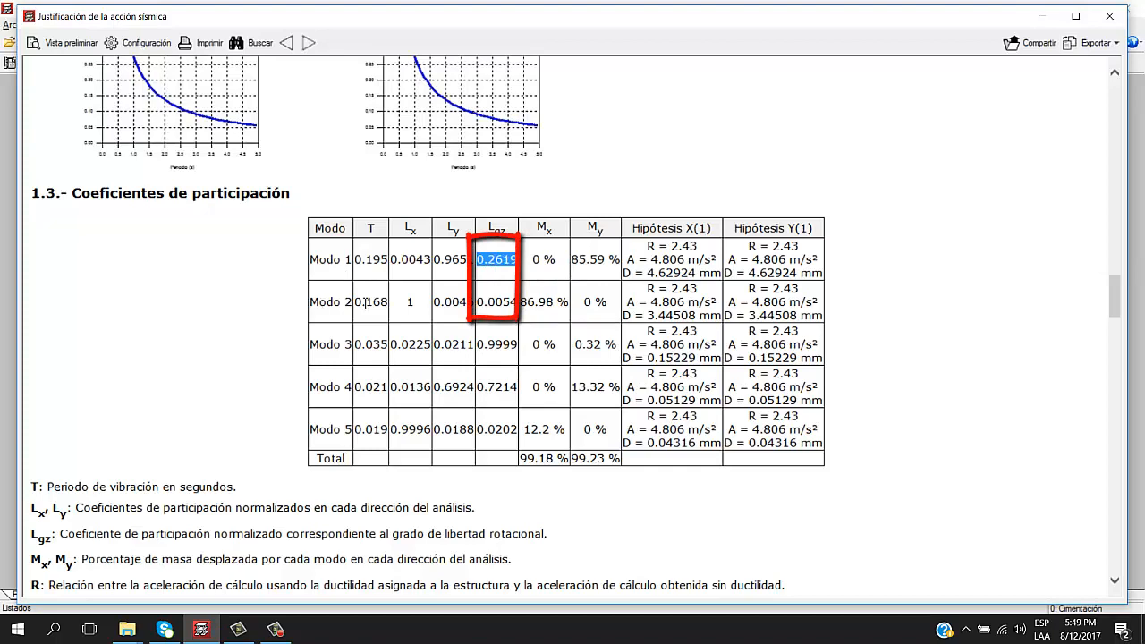
pyautogui.click(1110, 16)
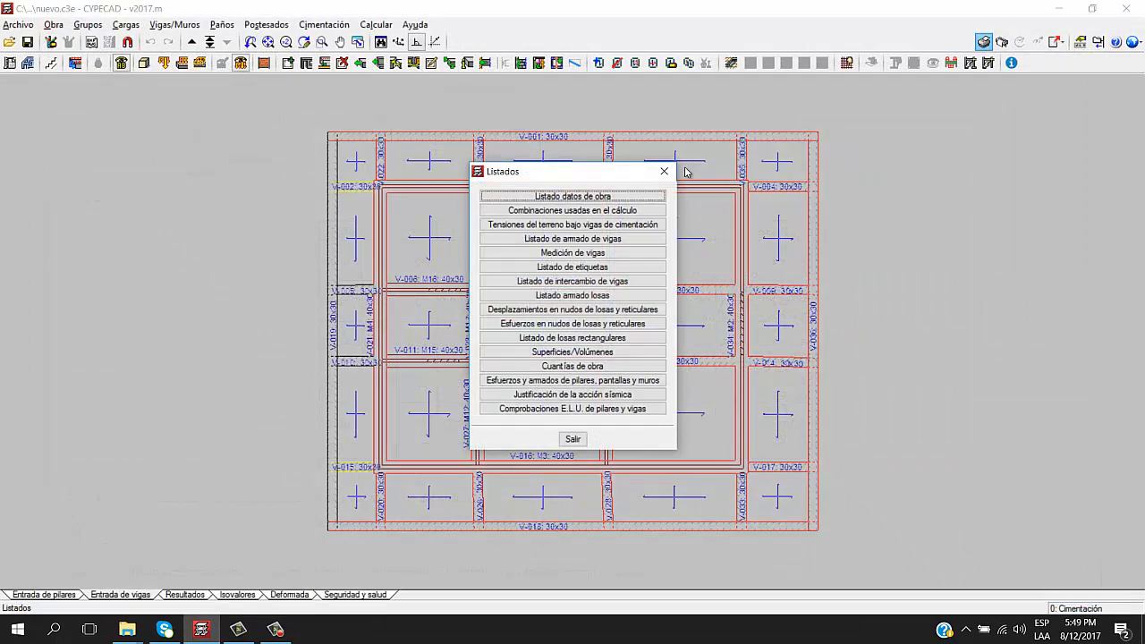
pyautogui.click(670, 171)
# Display the deformed shape for the Sismo Y: Modo 1 hypothesis and examine the foundation's deformation in the YZ elevation and in perspective
pyautogui.click(289, 594)
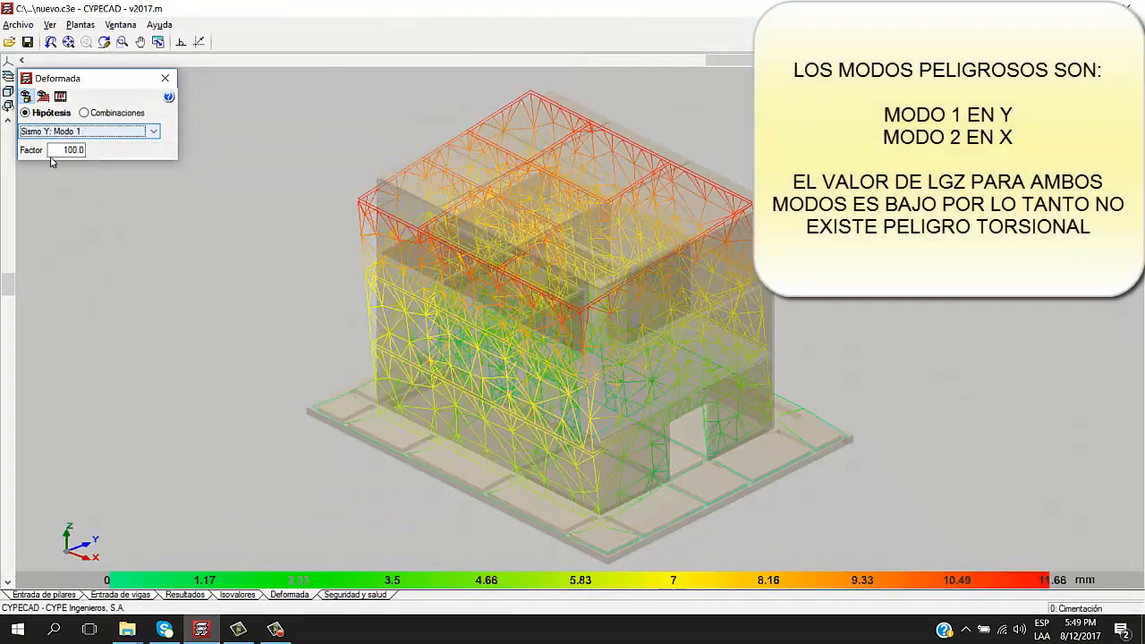
pyautogui.click(27, 96)
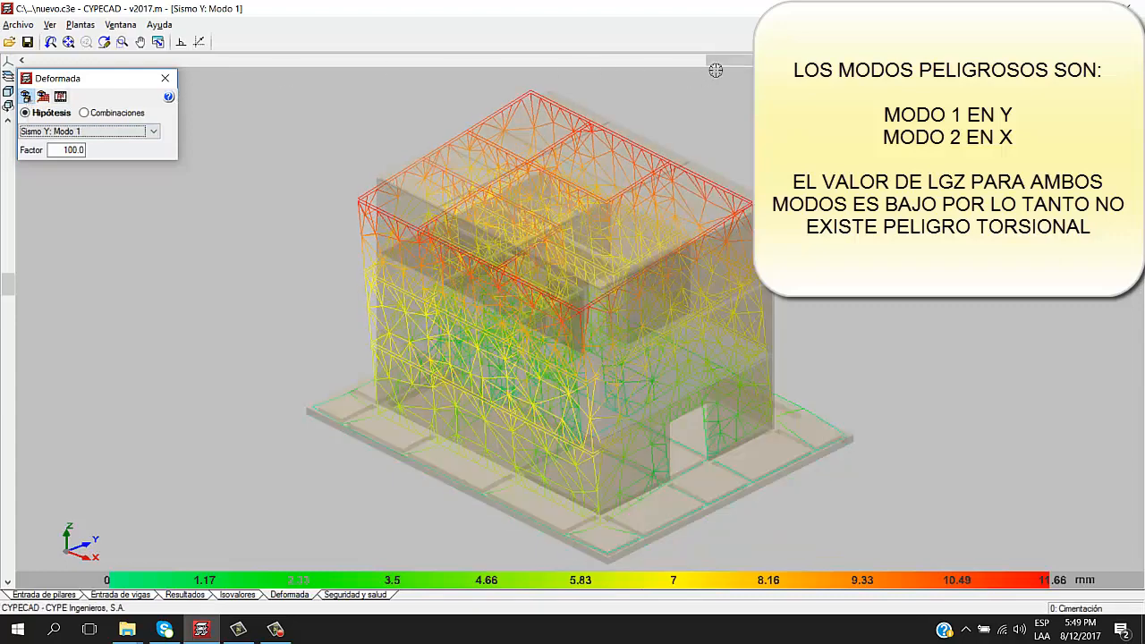
pyautogui.moveTo(728, 63); pyautogui.dragTo(861, 62)
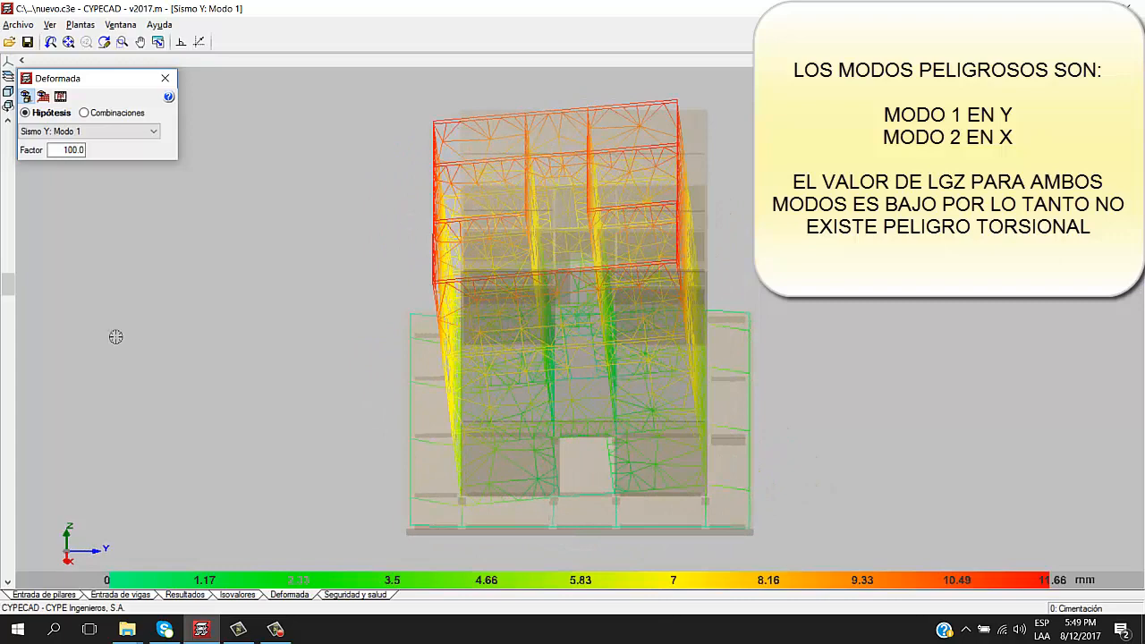
pyautogui.moveTo(11, 289); pyautogui.dragTo(8, 345)
pyautogui.scroll(5, 596, 477)
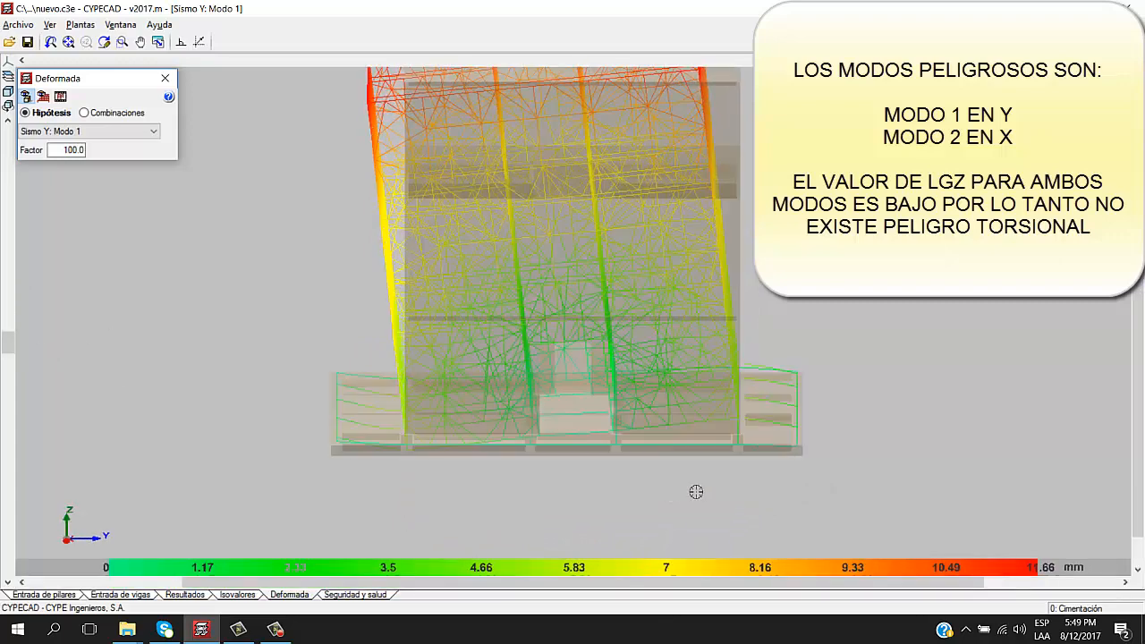
pyautogui.scroll(4, 759, 443)
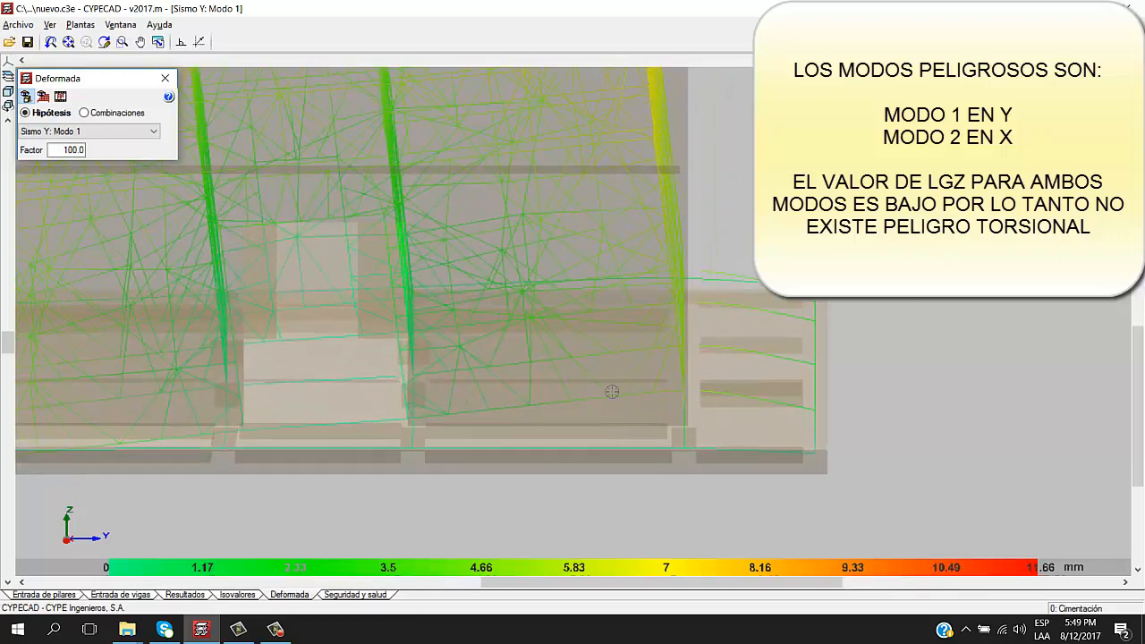
pyautogui.scroll(-1, 676, 447)
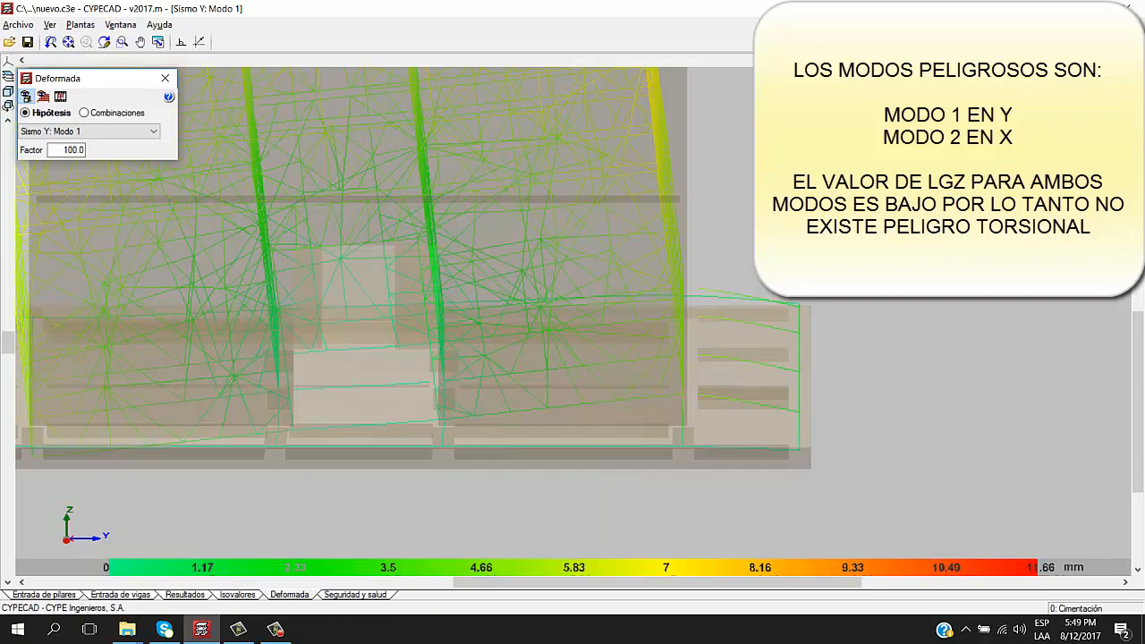
pyautogui.moveTo(851, 60); pyautogui.dragTo(872, 47)
pyautogui.moveTo(703, 170); pyautogui.dragTo(714, 192, button='middle')
pyautogui.scroll(-1, 714, 192)
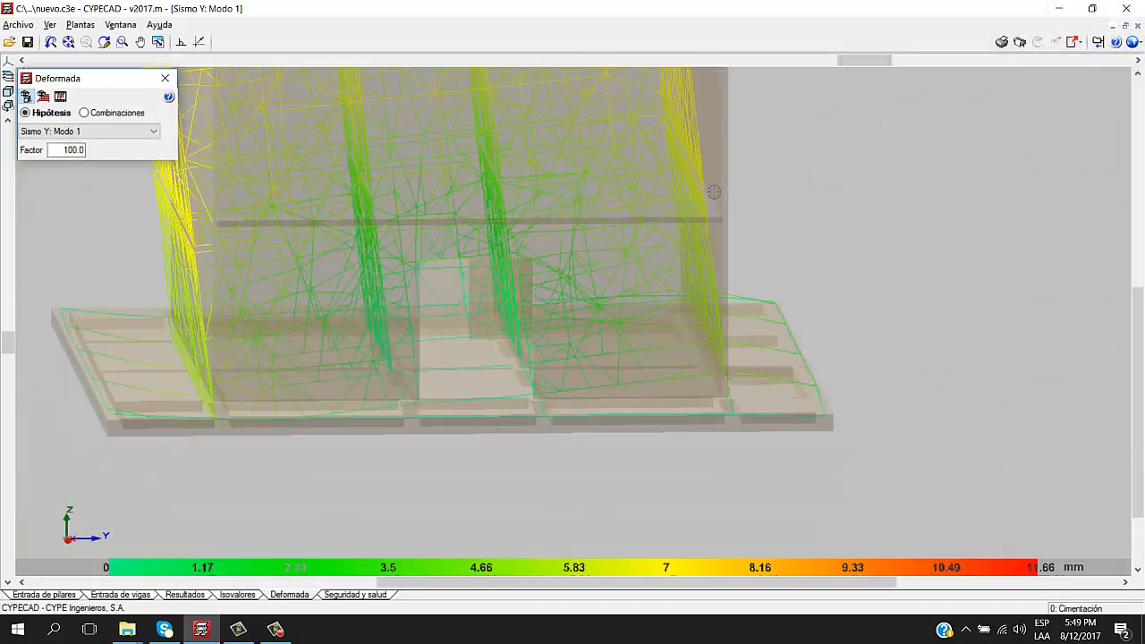
pyautogui.scroll(-2, 714, 192)
pyautogui.moveTo(650, 215); pyautogui.dragTo(642, 381, button='middle')
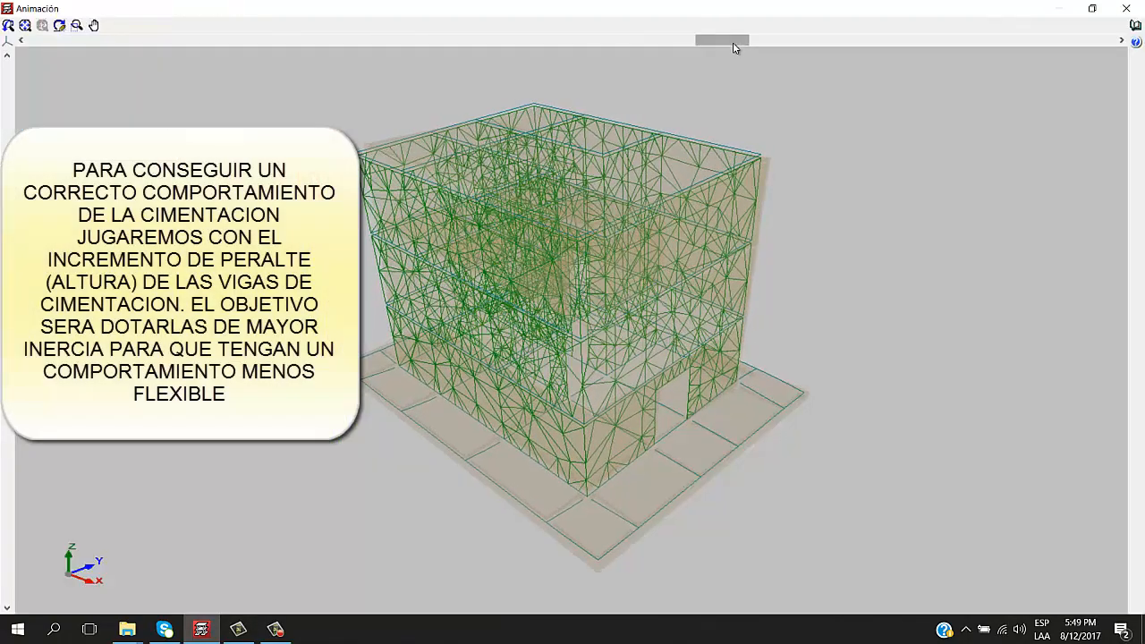
# Examine the Sismo Y: Modo 1 deformation animation from the side and in plan view, and close the animation
pyautogui.moveTo(729, 41); pyautogui.dragTo(818, 39)
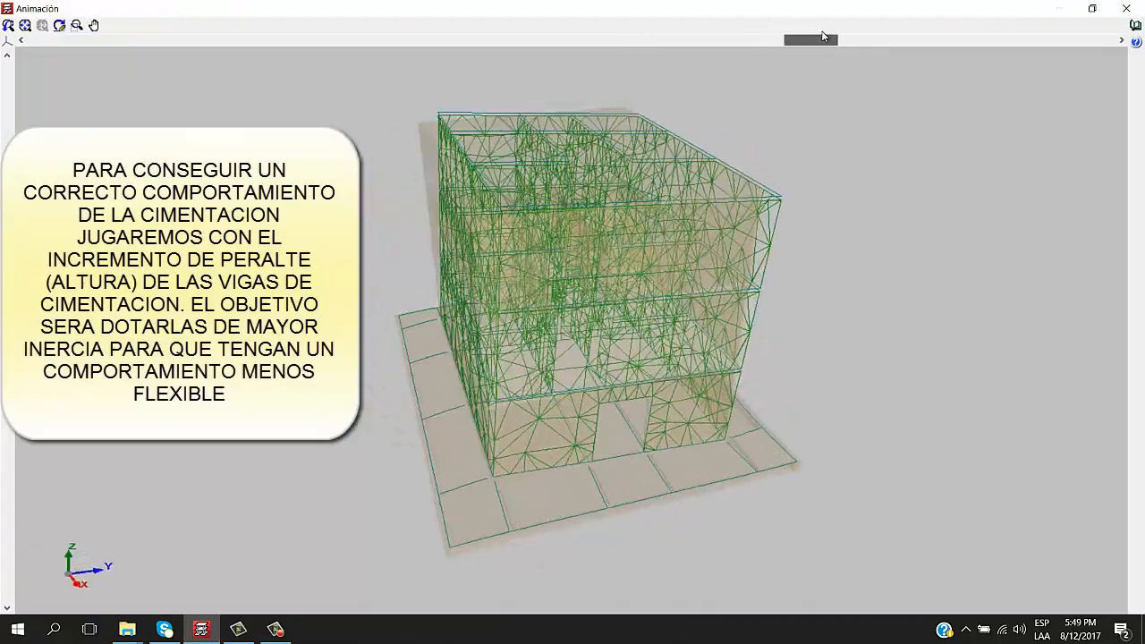
pyautogui.moveTo(7, 276); pyautogui.dragTo(7, 320)
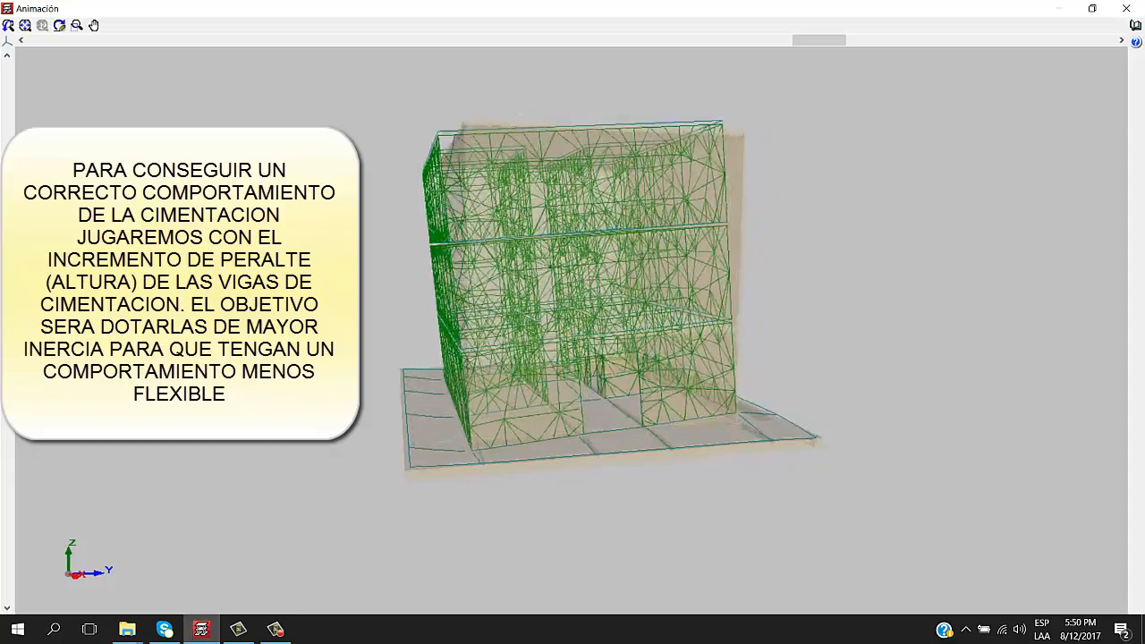
pyautogui.moveTo(7, 291); pyautogui.dragTo(7, 75)
pyautogui.moveTo(819, 40); pyautogui.dragTo(582, 4)
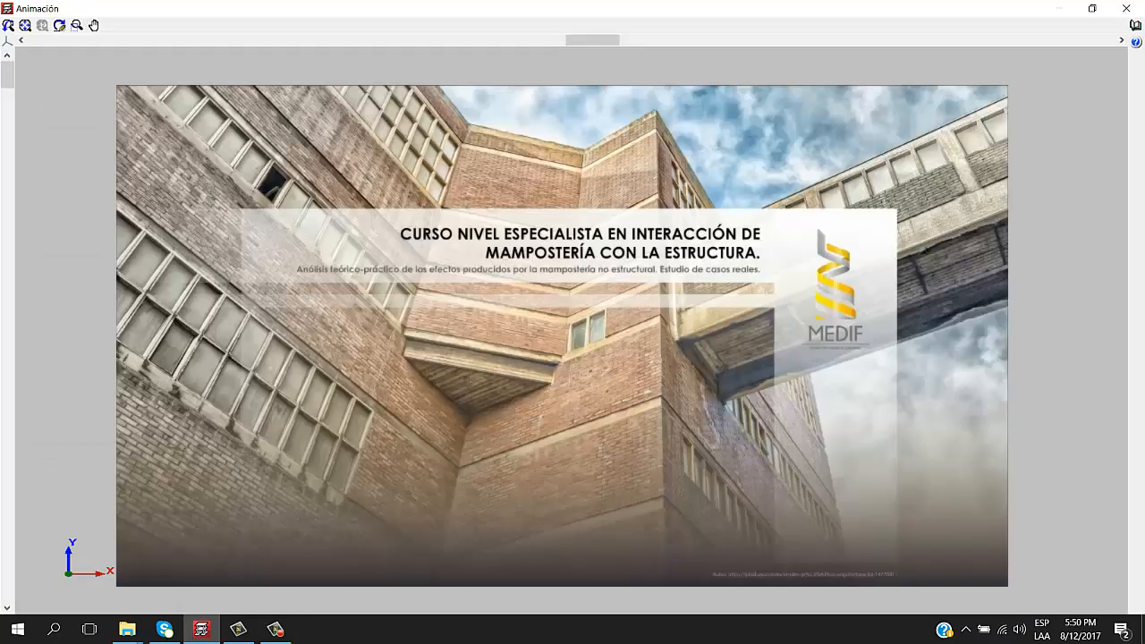
pyautogui.moveTo(8, 75); pyautogui.dragTo(13, 260)
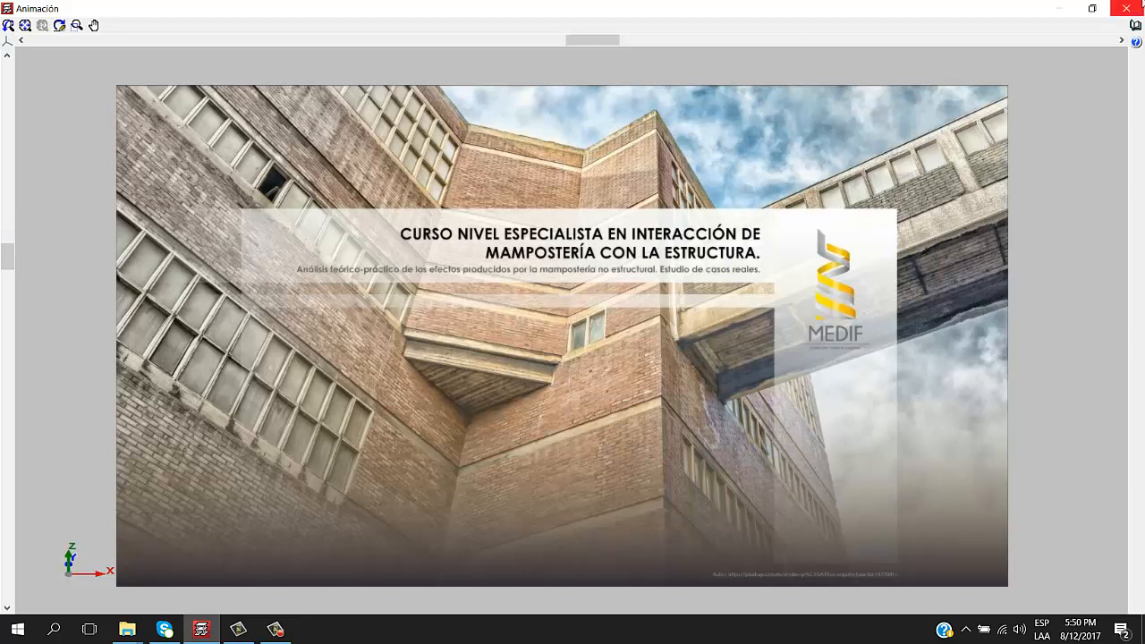
pyautogui.click(1122, 7)
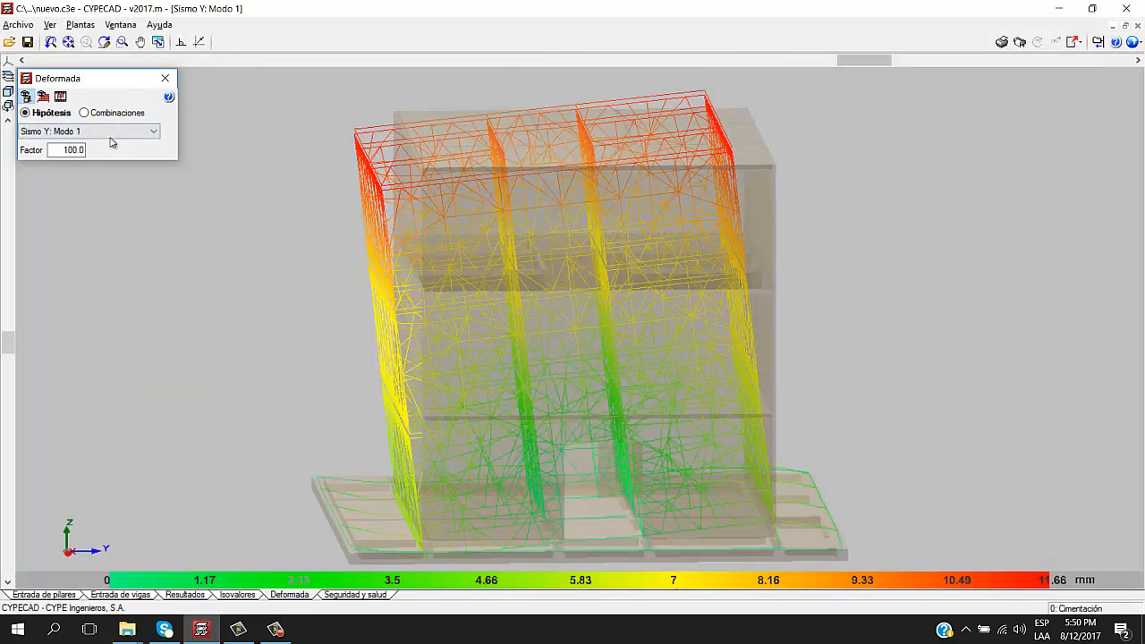
# Switch the deformed shape to the Sismo X: Modo 2 hypothesis and examine its animation in perspective and in plan view
pyautogui.click(111, 132)
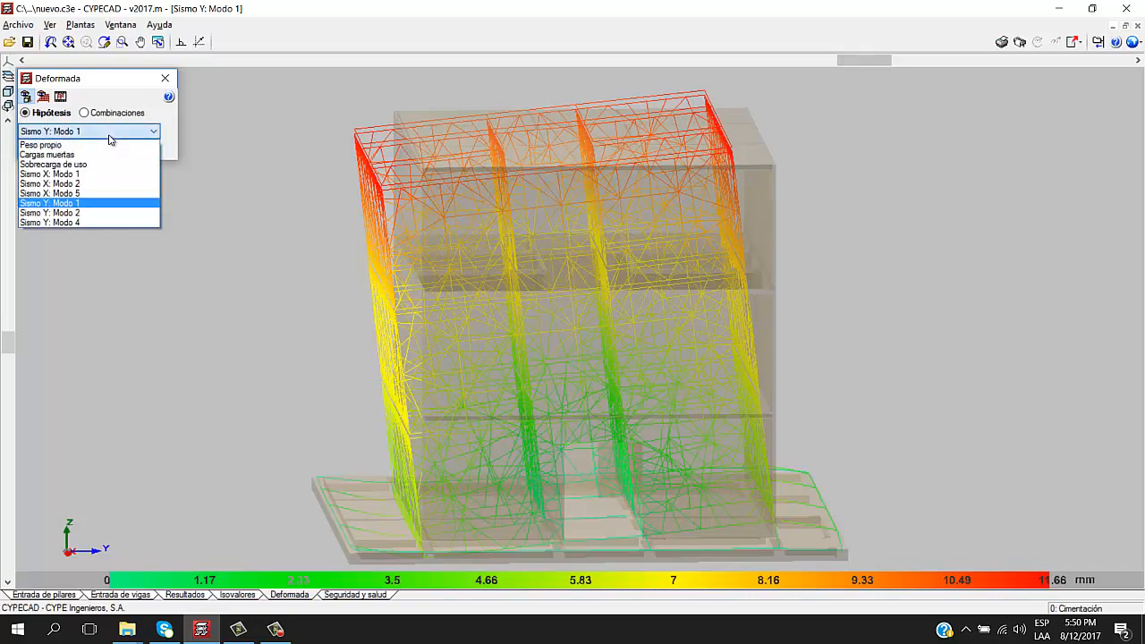
pyautogui.click(90, 183)
pyautogui.click(60, 96)
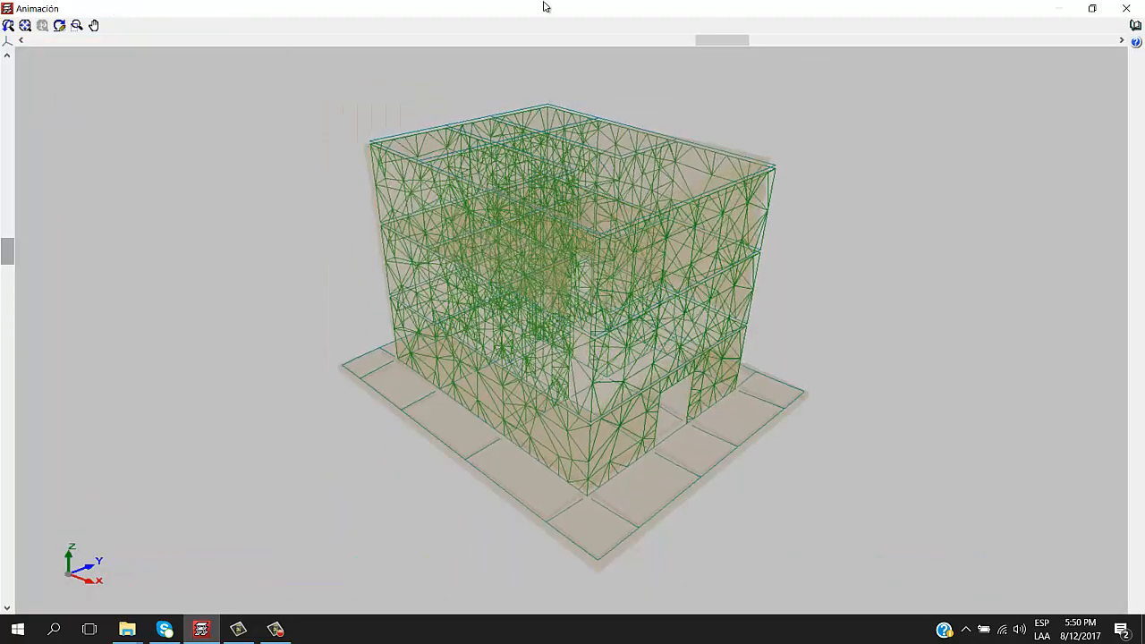
pyautogui.moveTo(696, 41); pyautogui.dragTo(569, 38)
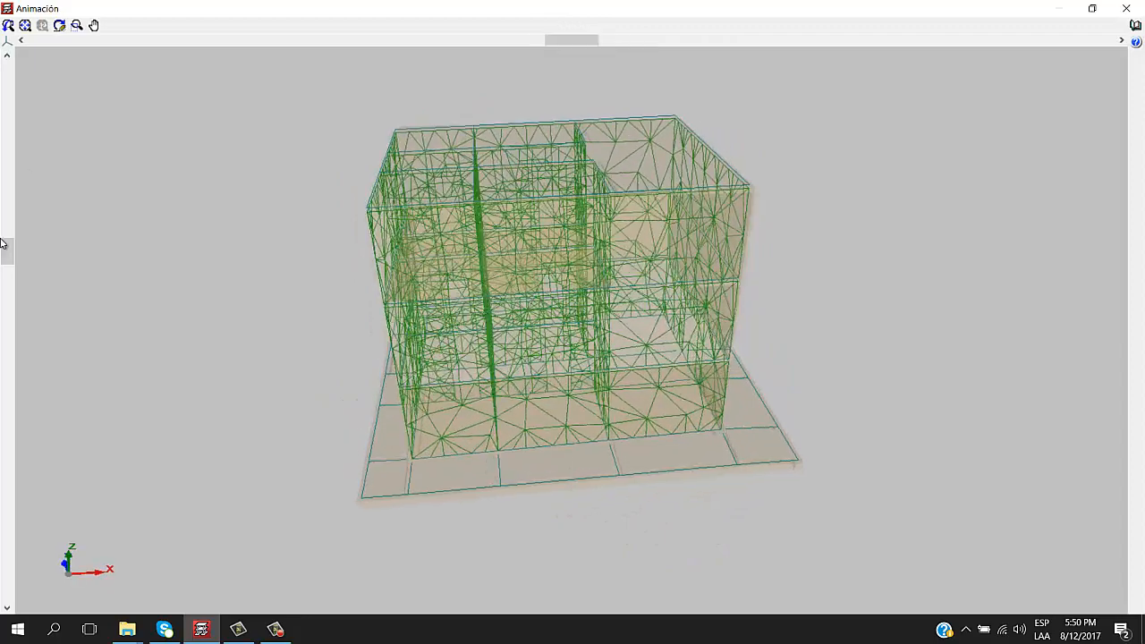
pyautogui.moveTo(8, 252); pyautogui.dragTo(31, 84)
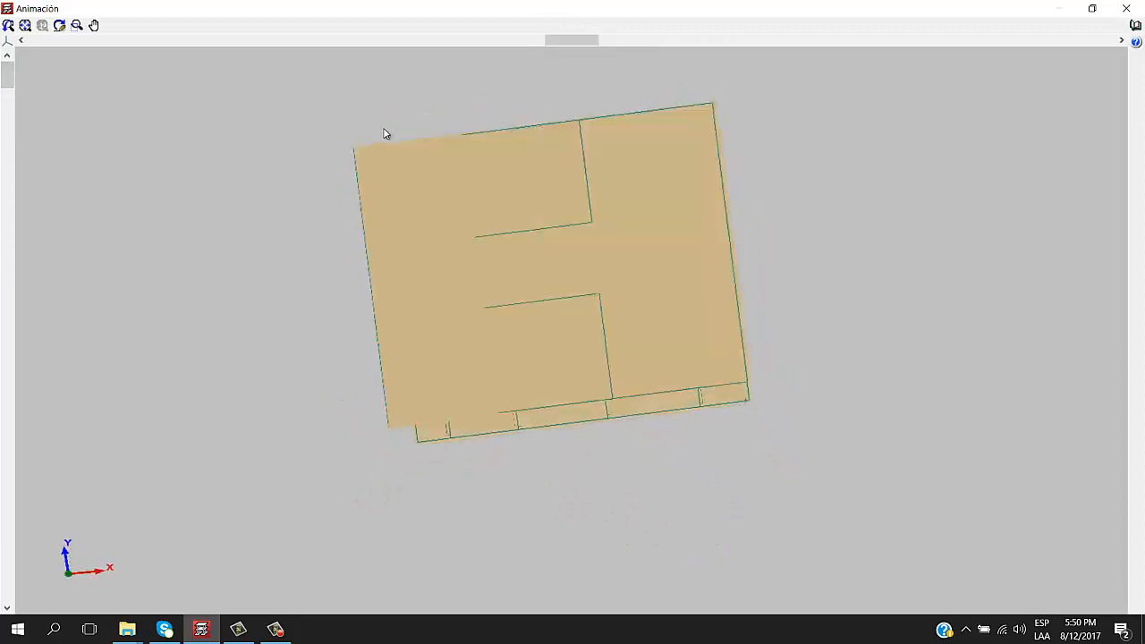
pyautogui.moveTo(571, 42); pyautogui.dragTo(594, 46)
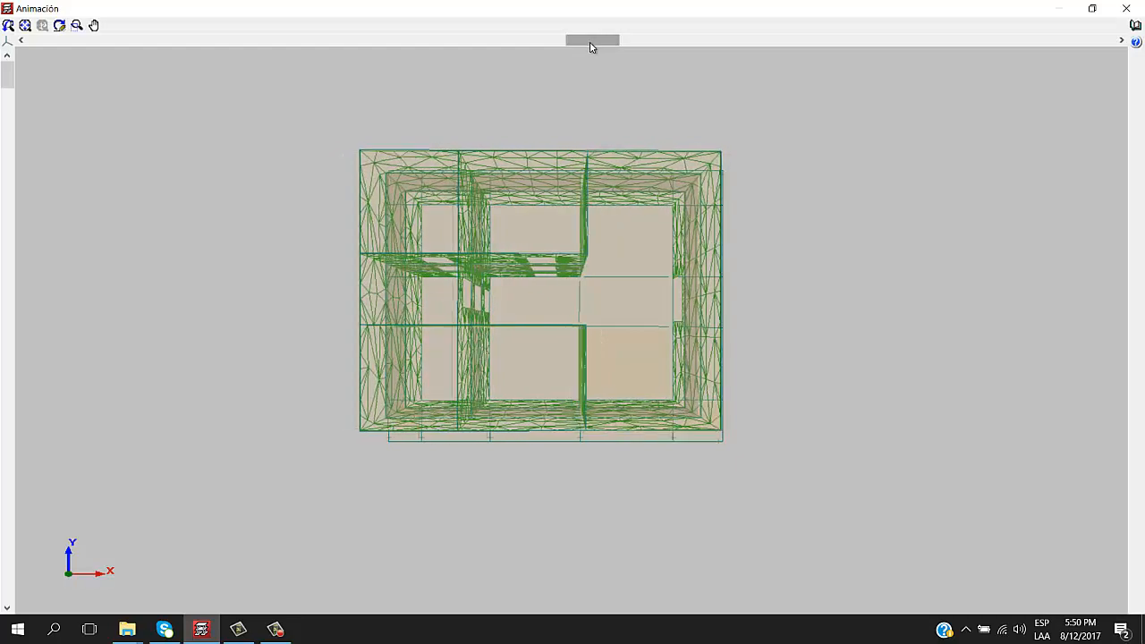
pyautogui.click(1126, 9)
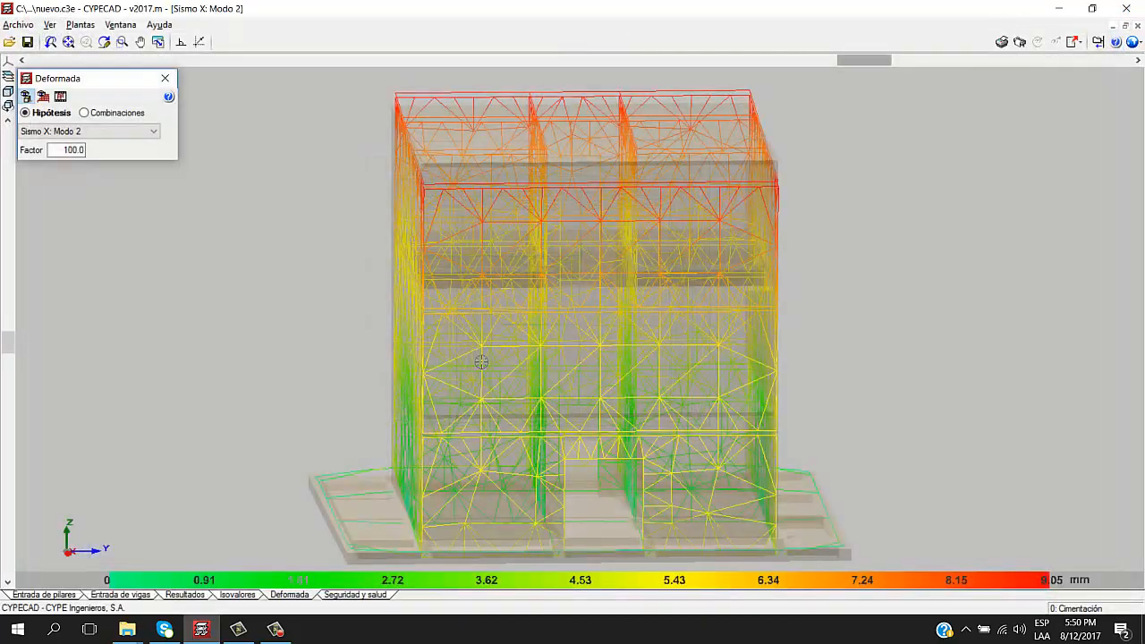
# Examine the Sismo X: Modo 2 deformed shape of the walls and foundation in the XZ elevation and from a higher angle
pyautogui.moveTo(497, 388); pyautogui.dragTo(478, 317, button='middle')
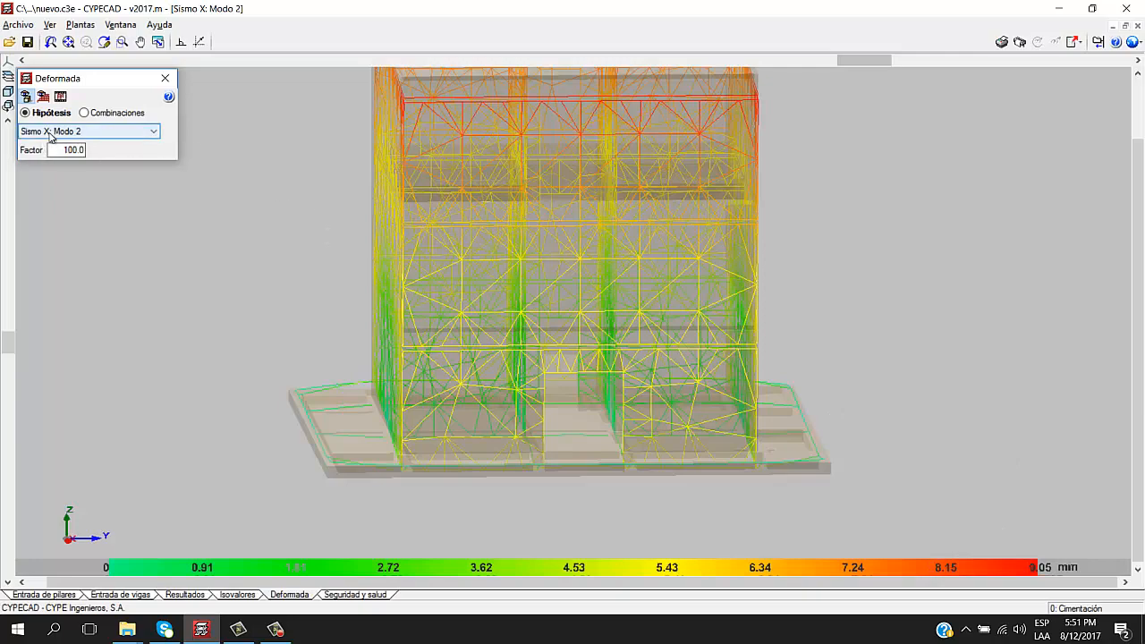
pyautogui.moveTo(863, 59); pyautogui.dragTo(613, 7)
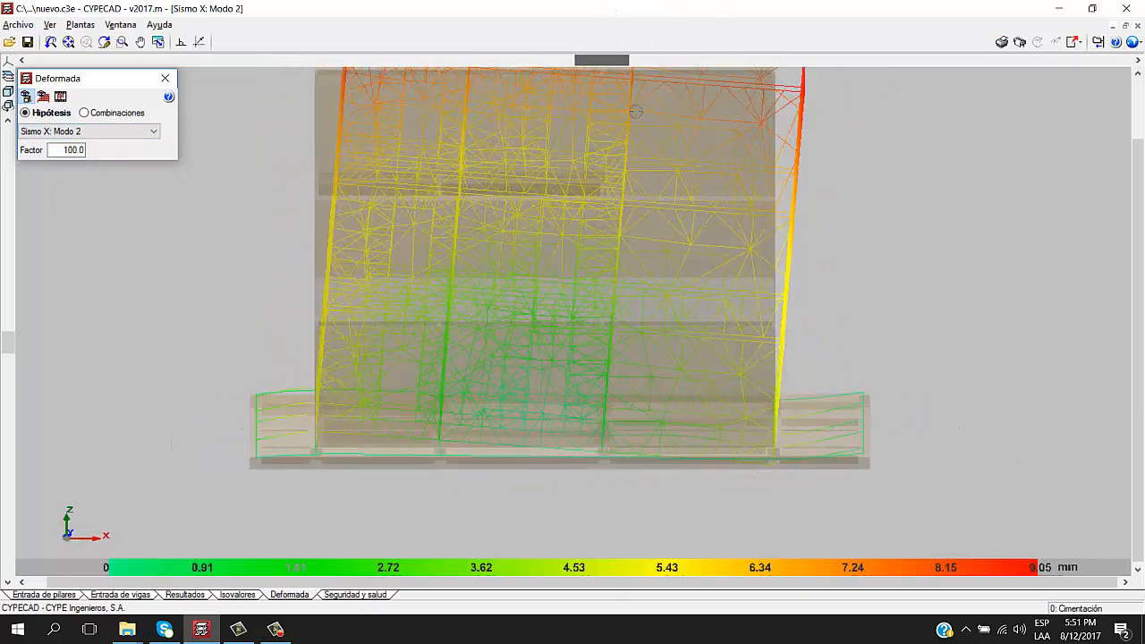
pyautogui.moveTo(637, 120); pyautogui.dragTo(604, 196, button='middle')
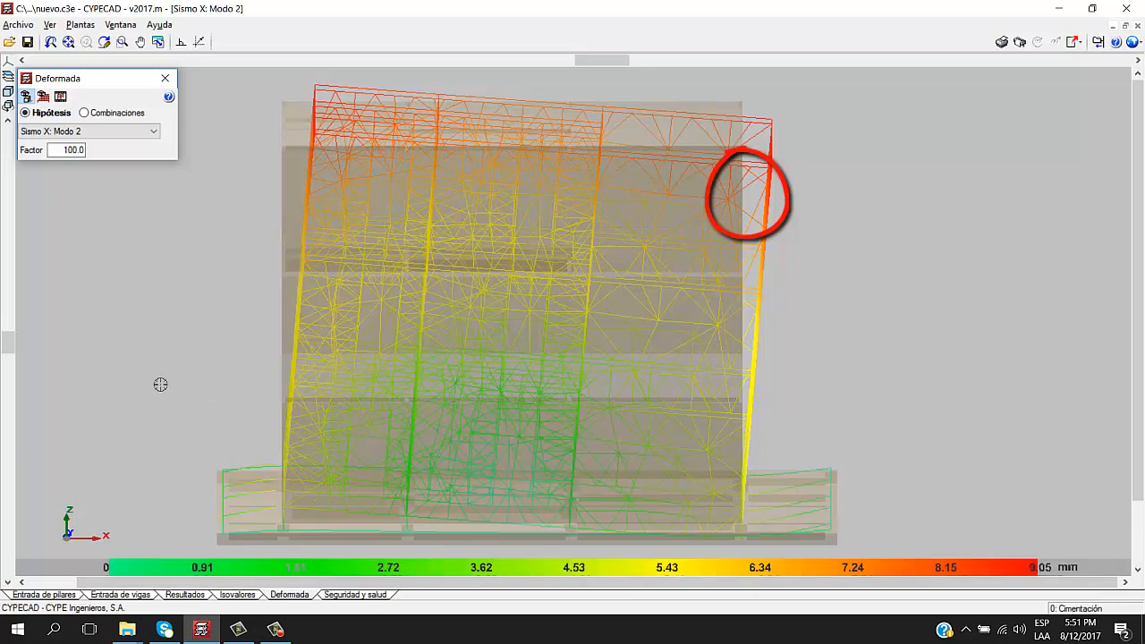
pyautogui.moveTo(5, 344); pyautogui.dragTo(6, 302)
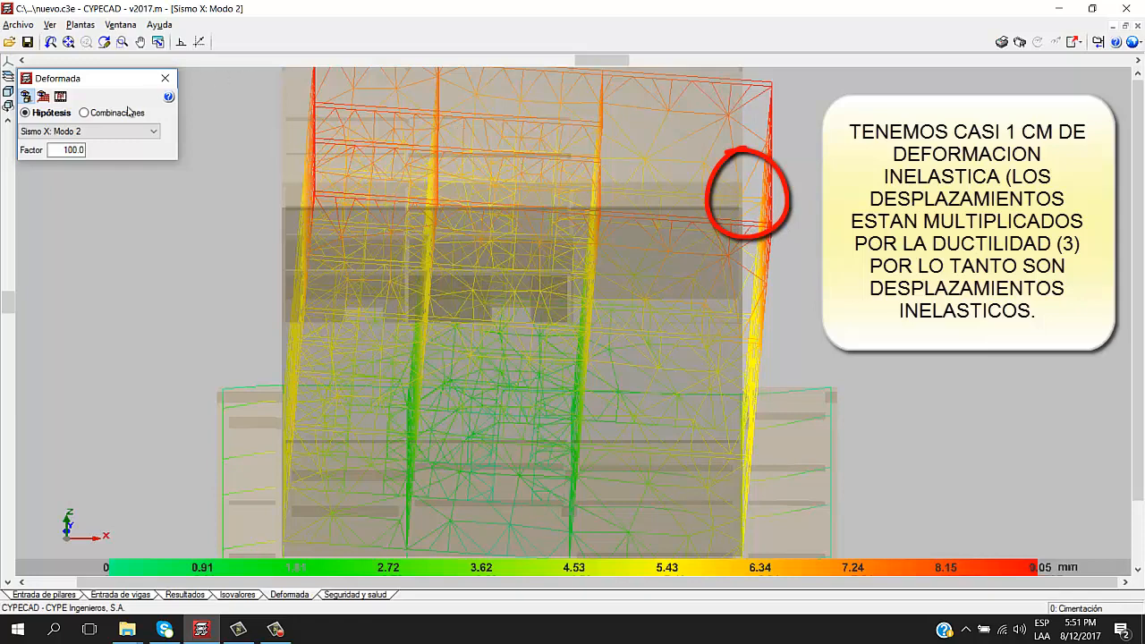
# Set the deformed shape's hypothesis back to Sismo Y: Modo 1 and examine the building from its doorway side
pyautogui.click(103, 131)
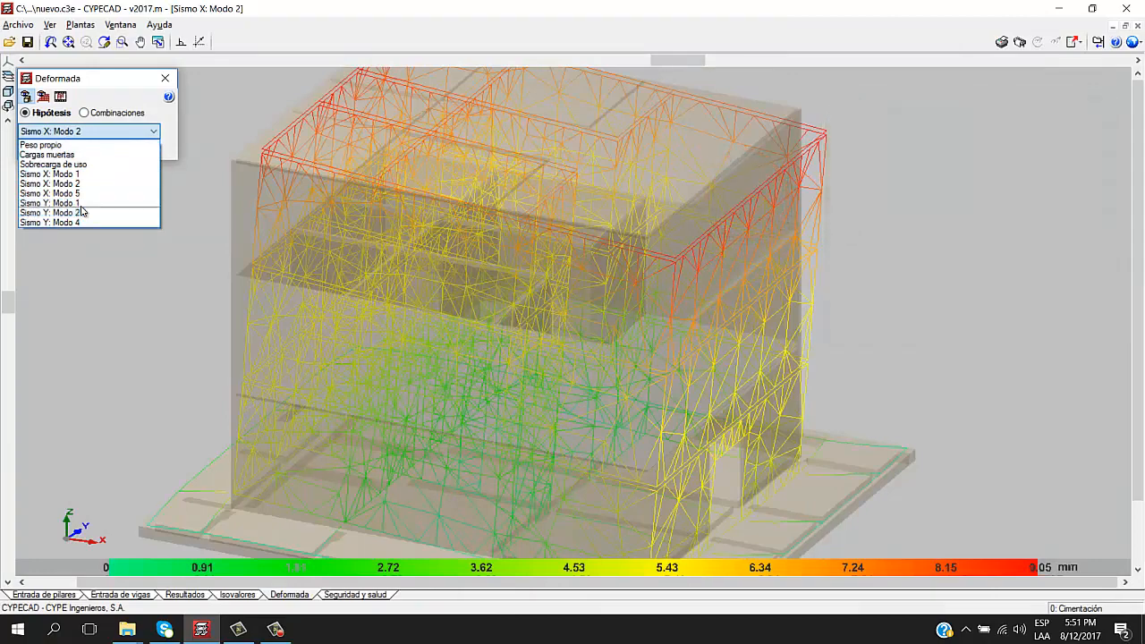
pyautogui.click(81, 203)
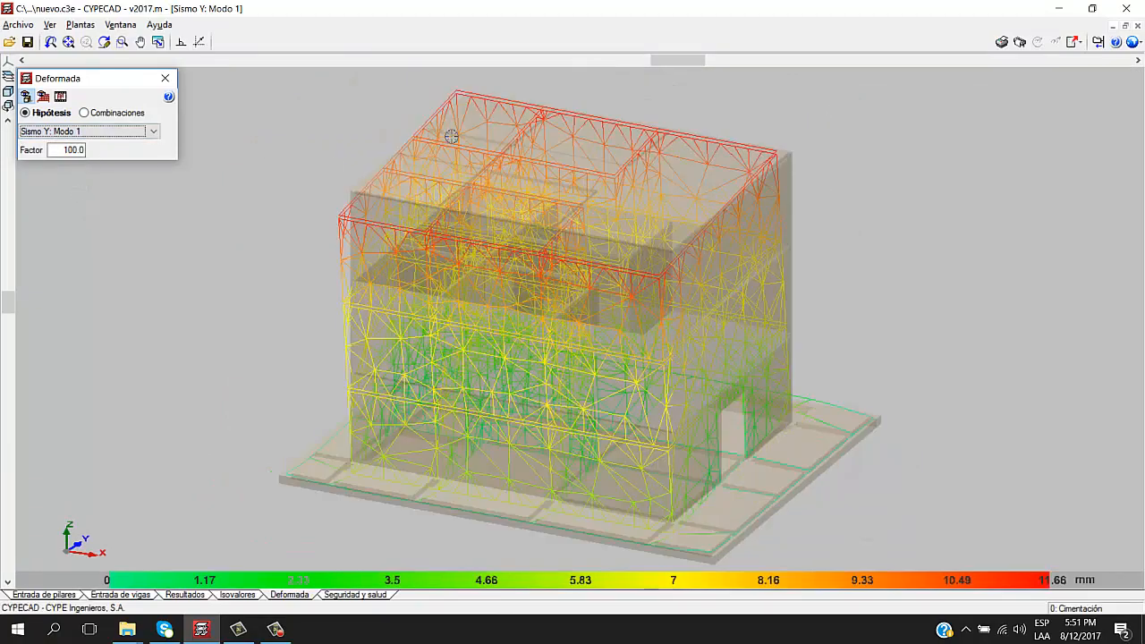
pyautogui.moveTo(677, 60); pyautogui.dragTo(854, 60)
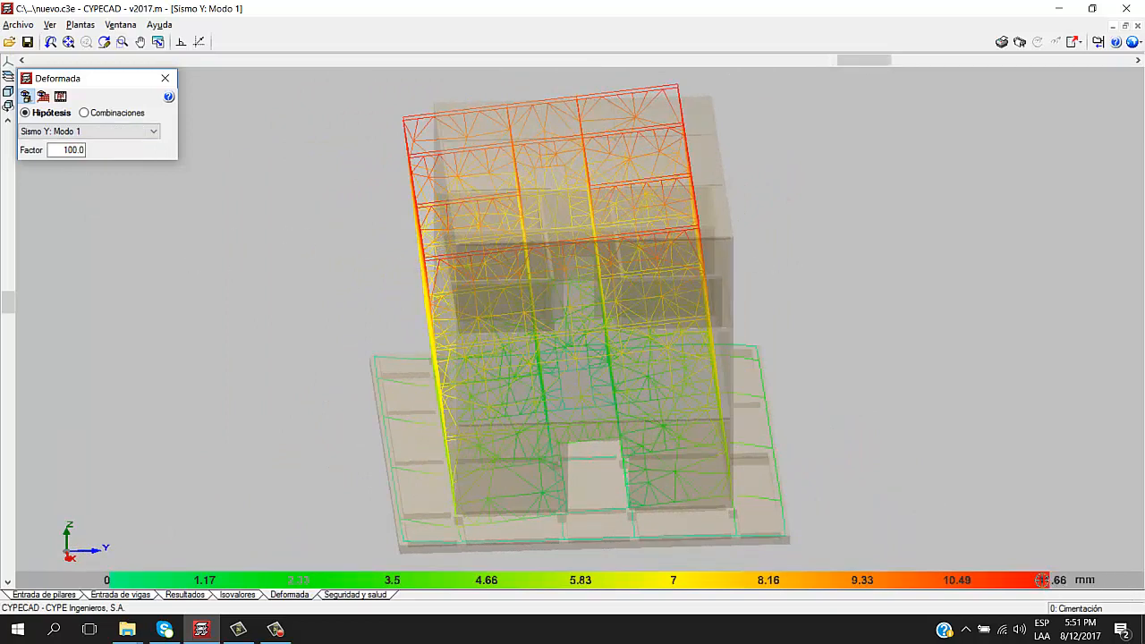
pyautogui.scroll(2, 421, 255)
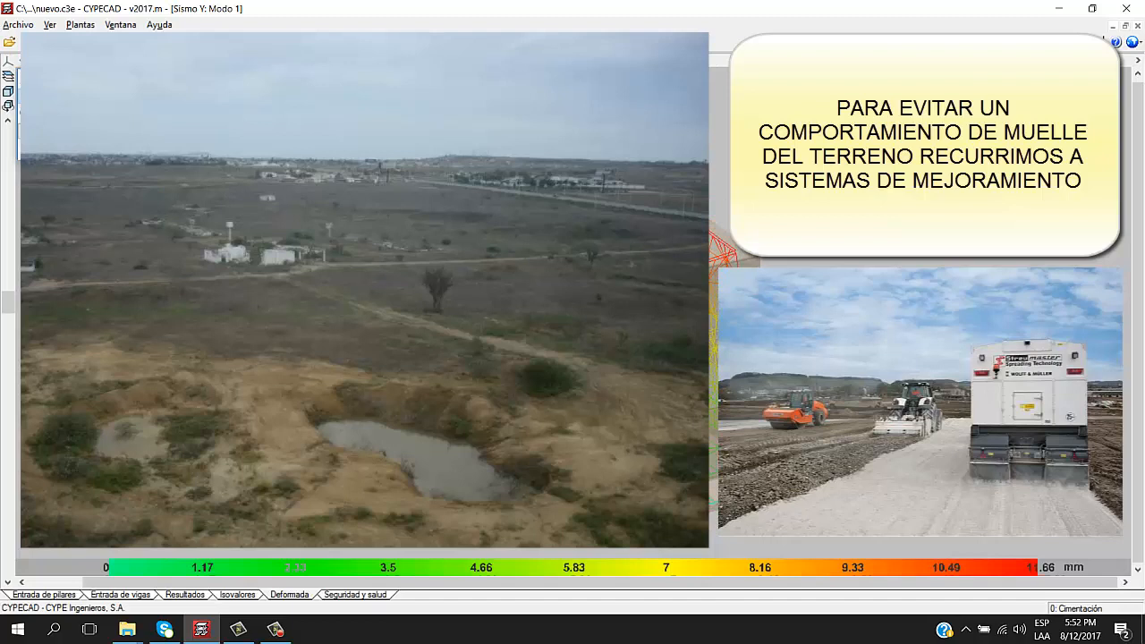
# Show the foundation's isovalues for maximum soil stress (Tensiones sobre el terreno, Tensión máxima) on the Cimentación group
pyautogui.click(231, 595)
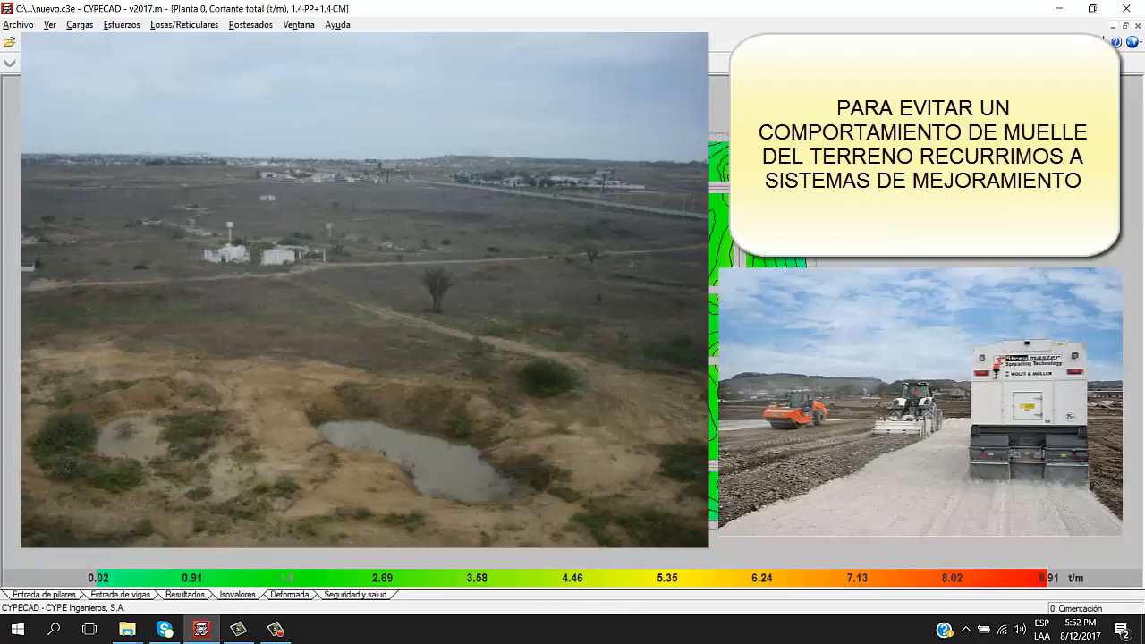
pyautogui.click(170, 43)
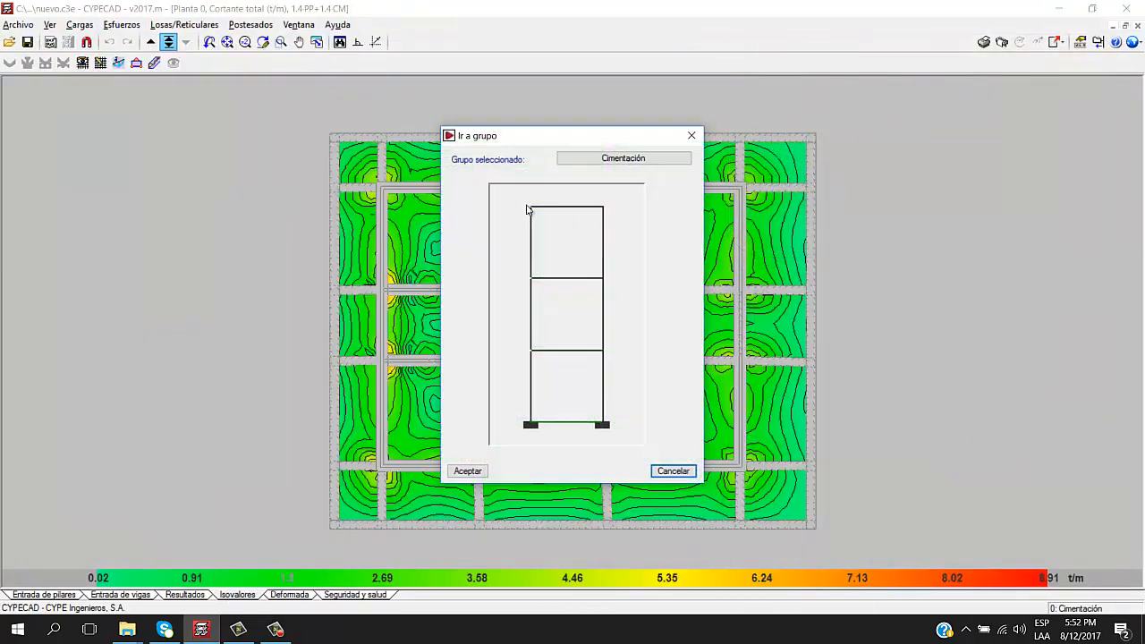
pyautogui.doubleClick(569, 422)
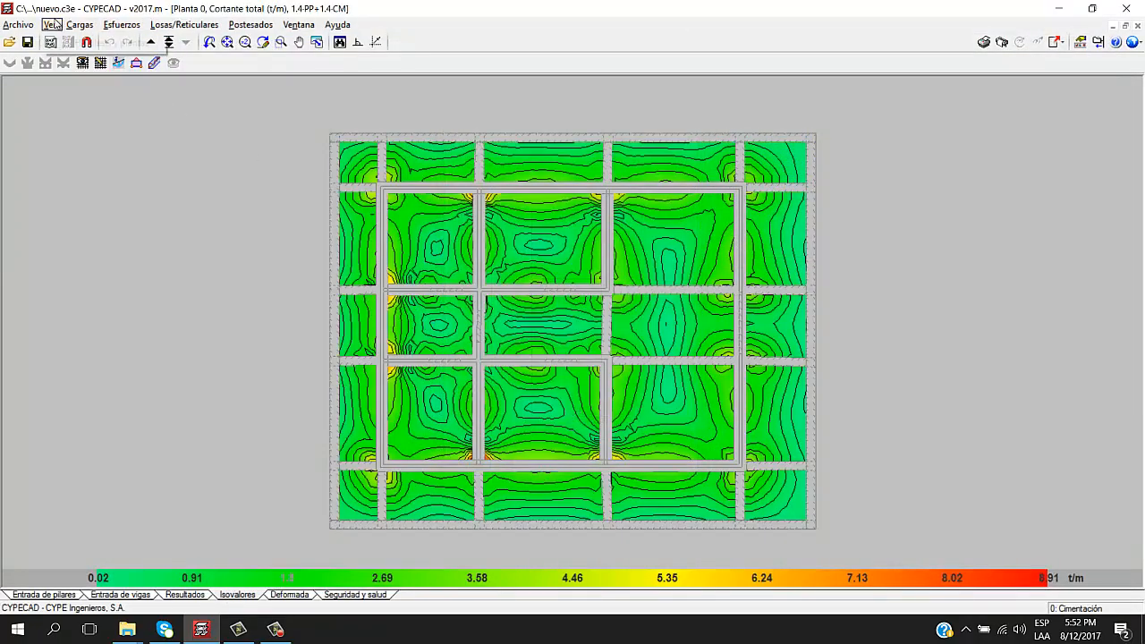
pyautogui.click(59, 42)
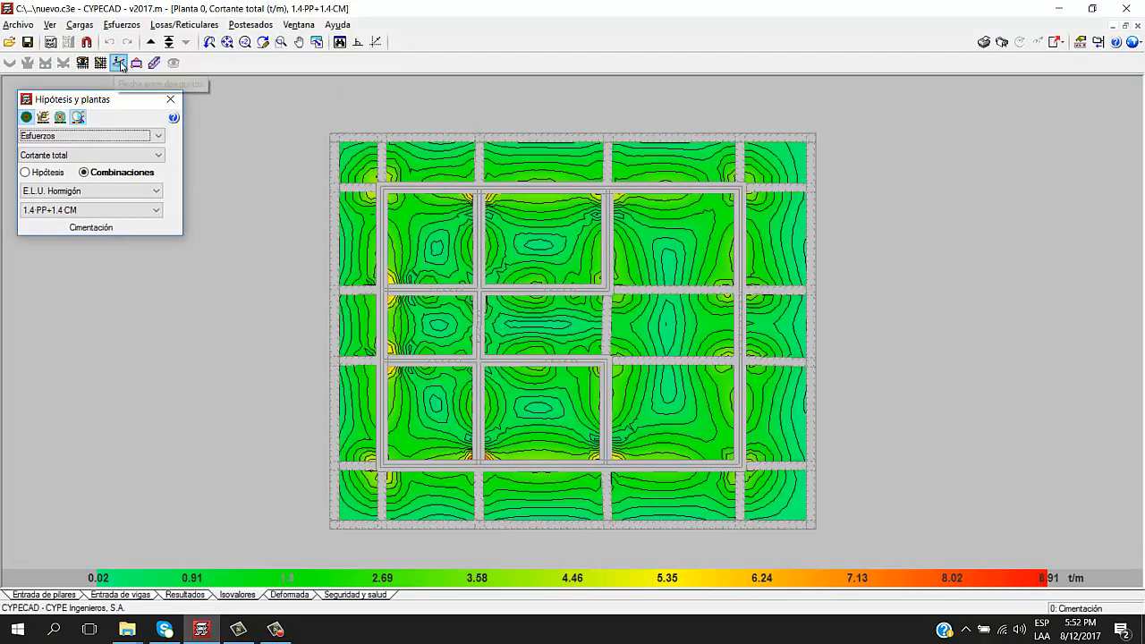
pyautogui.click(159, 136)
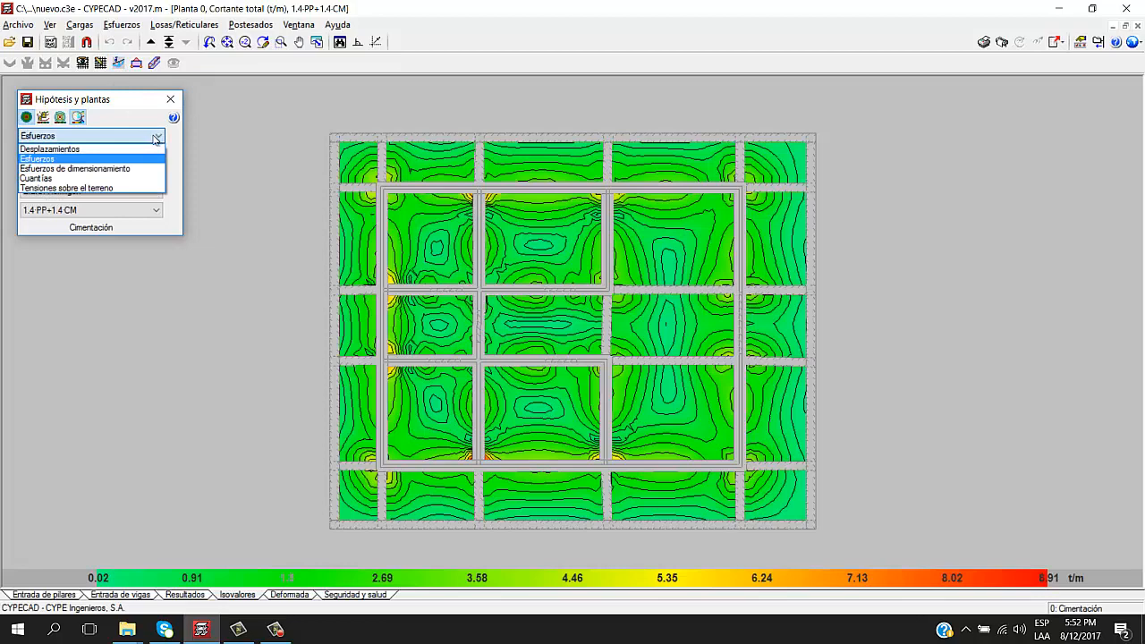
pyautogui.click(100, 188)
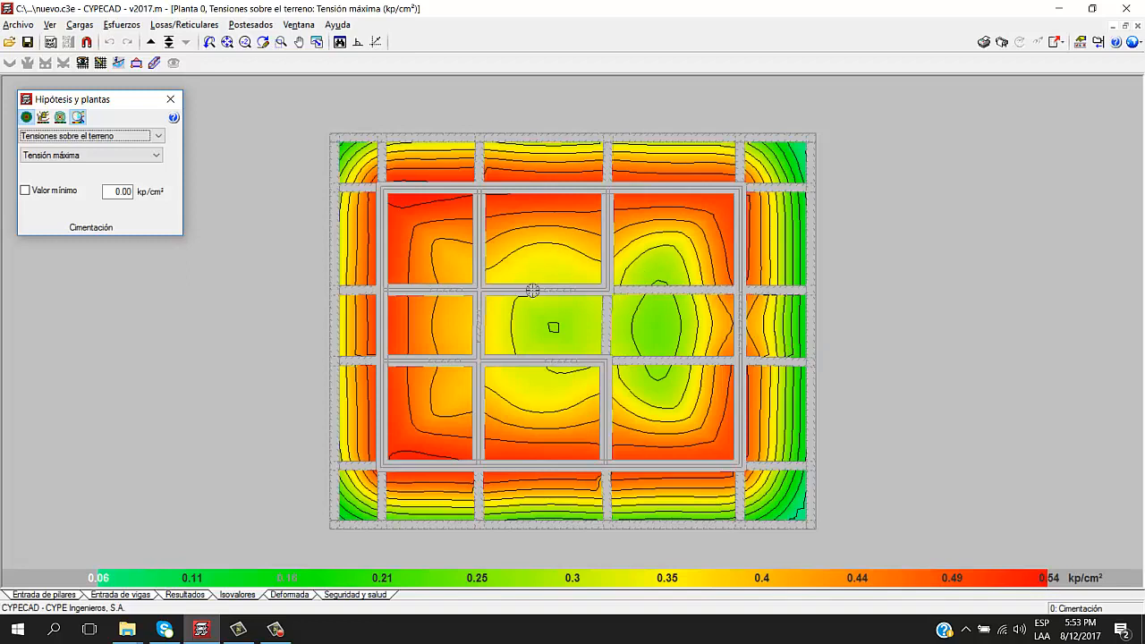
# Switch the foundation's soil stress isovalues to Por hipótesis with the PP+CM combination and dismiss the dynamic seismic combination notice
pyautogui.click(138, 140)
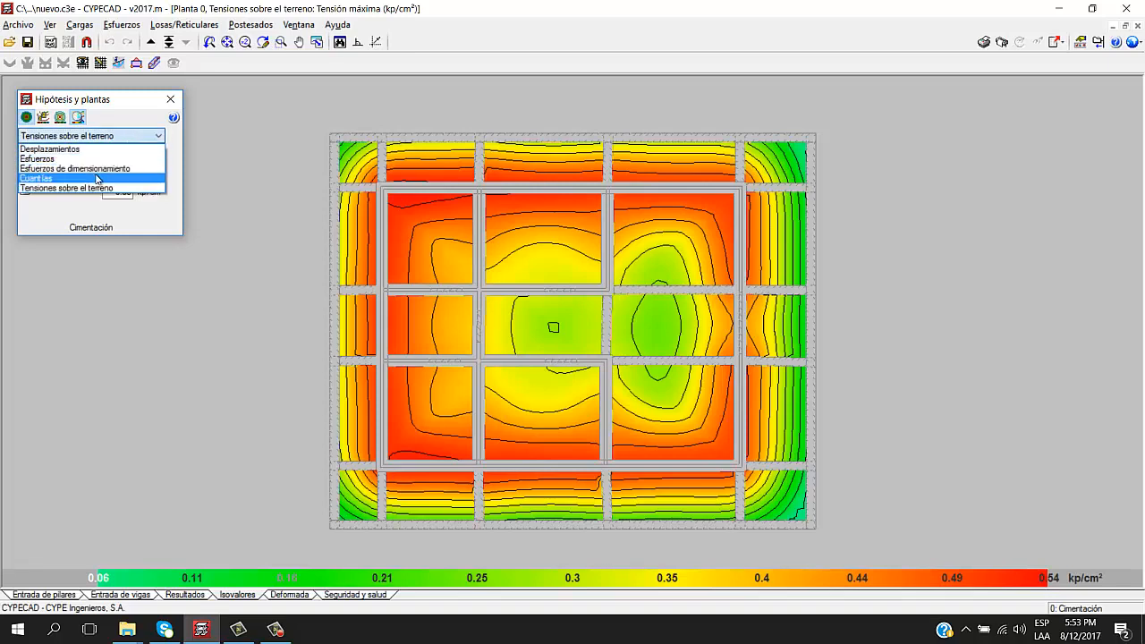
pyautogui.click(113, 118)
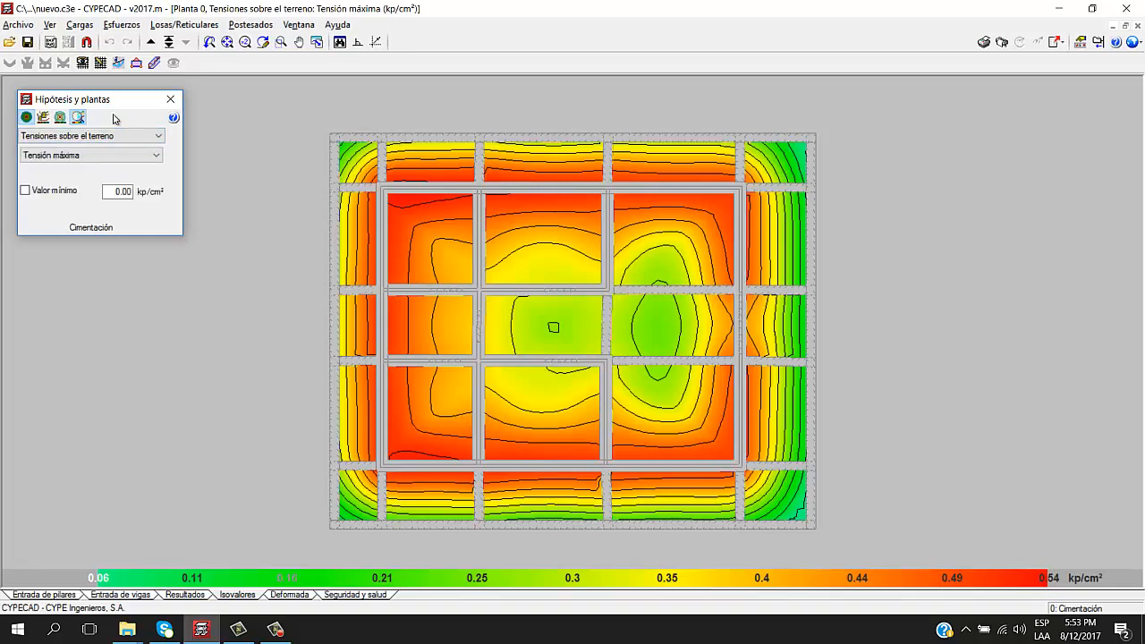
pyautogui.click(127, 155)
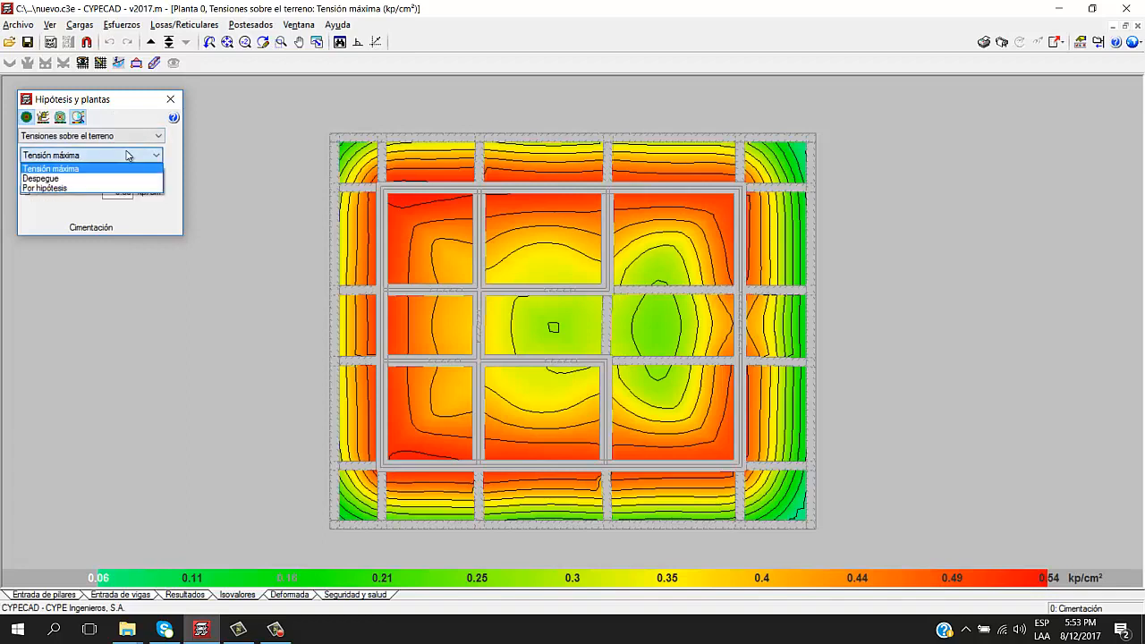
pyautogui.click(72, 179)
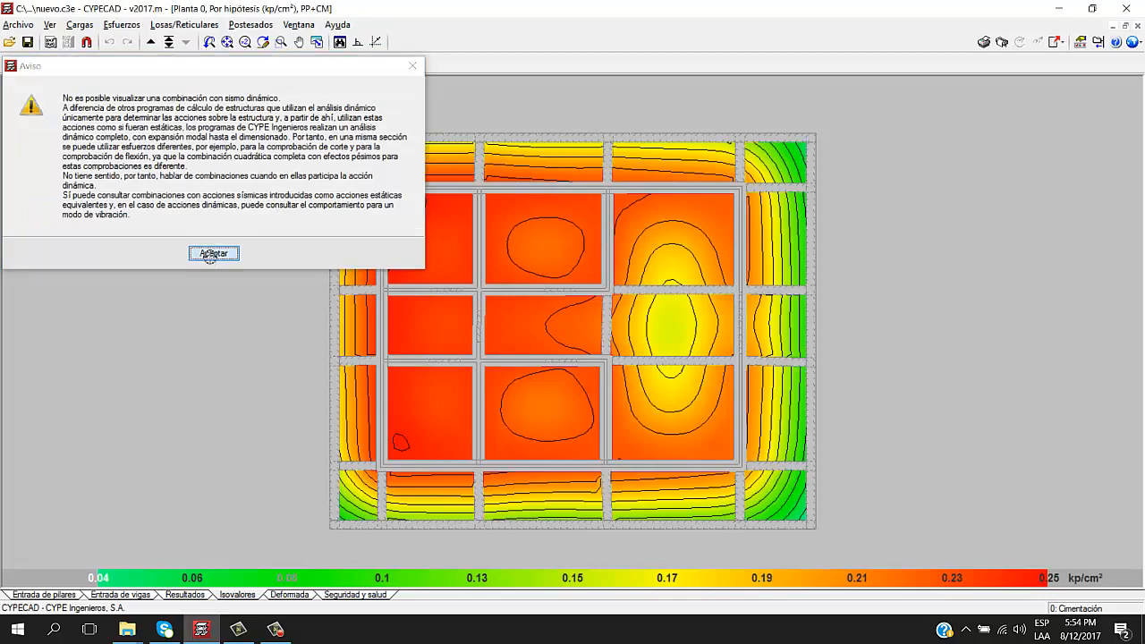
pyautogui.click(213, 254)
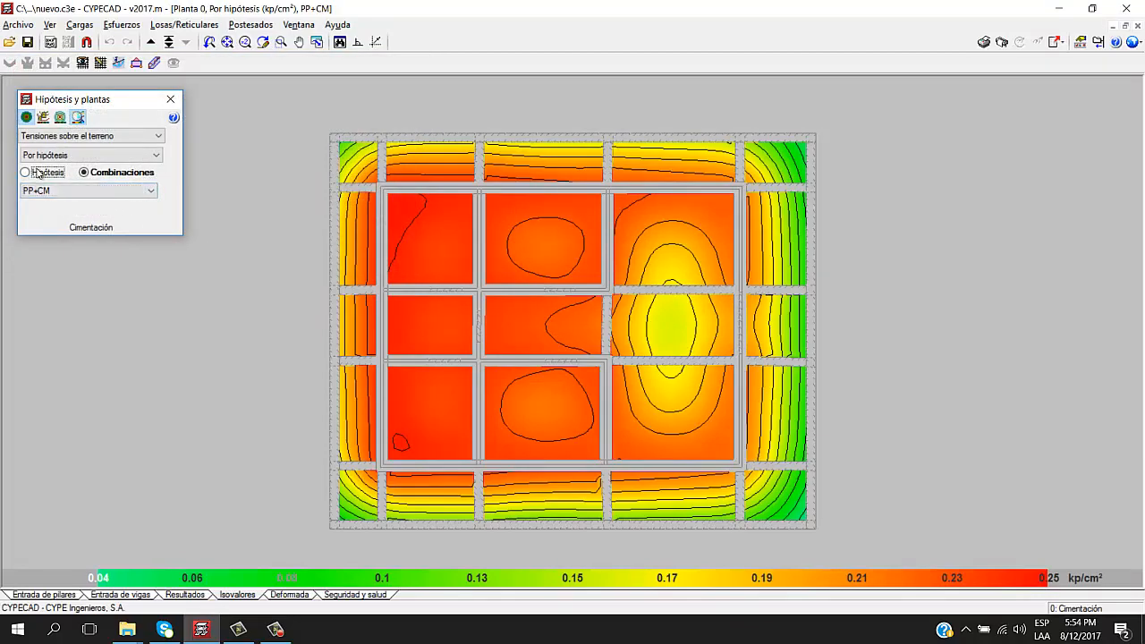
# Show the foundation's soil stresses for the single hypothesis Sismo X, Modo 2, and examine their distribution
pyautogui.click(39, 173)
pyautogui.click(87, 193)
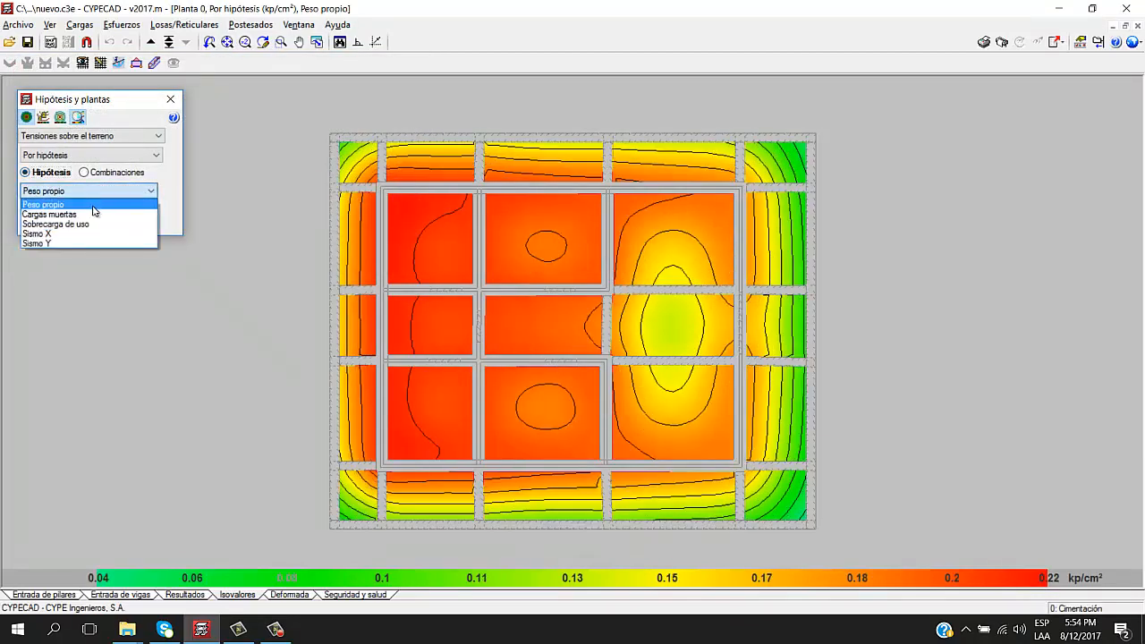
pyautogui.click(86, 233)
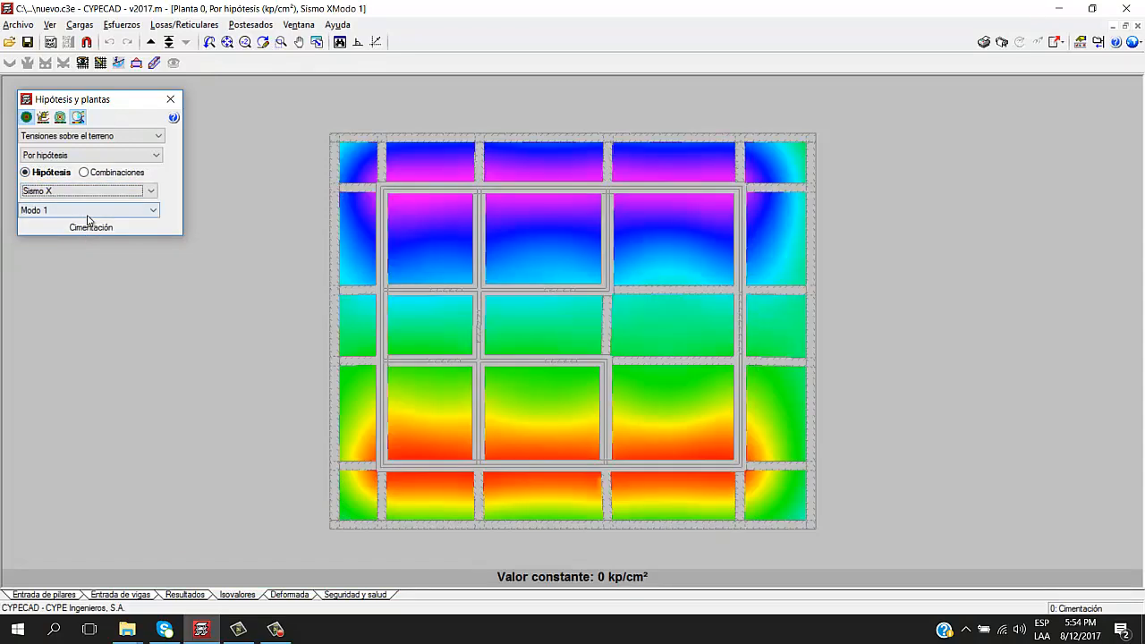
pyautogui.click(134, 216)
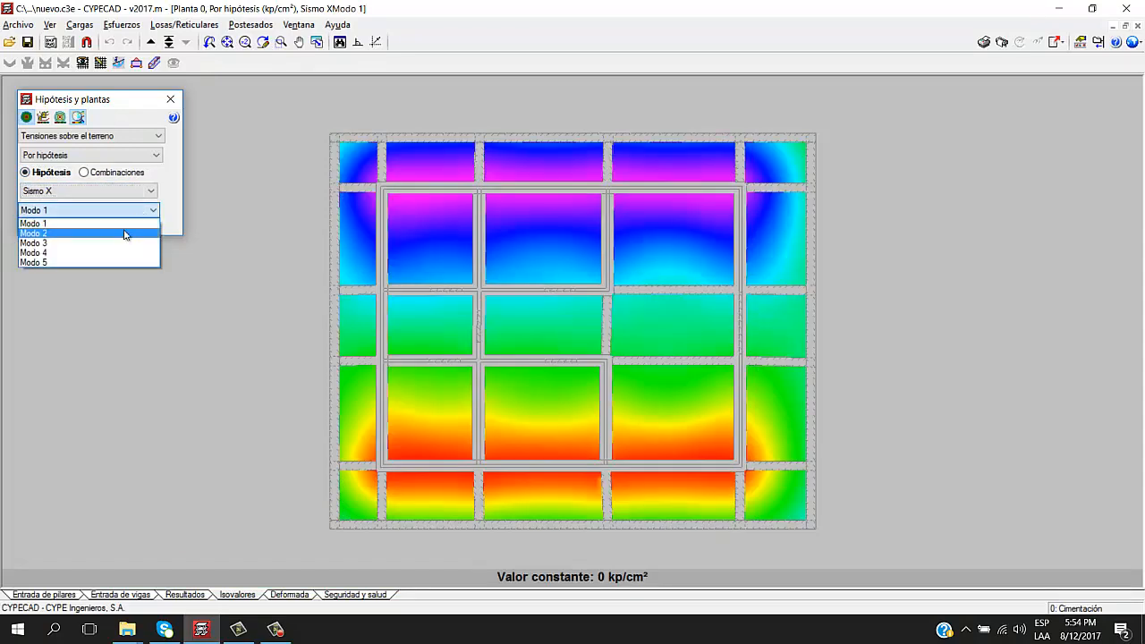
pyautogui.click(125, 232)
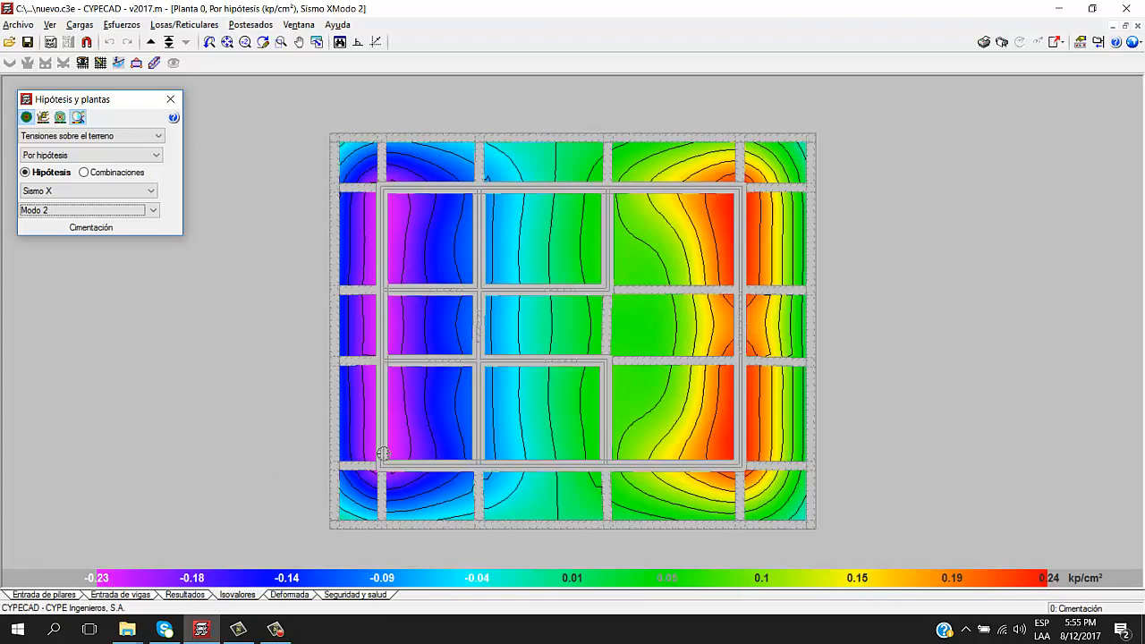
# Change the soil stress hypothesis to Sismo Y, Modo 1, and examine the contours across the foundation
pyautogui.click(148, 190)
pyautogui.click(129, 238)
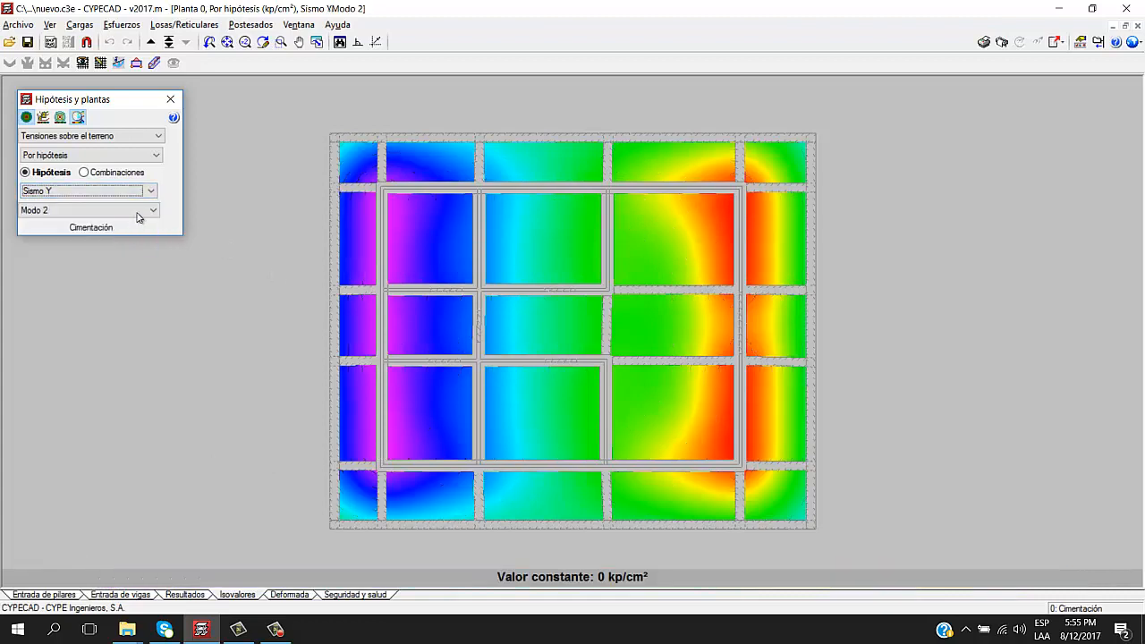
pyautogui.click(142, 211)
pyautogui.click(35, 222)
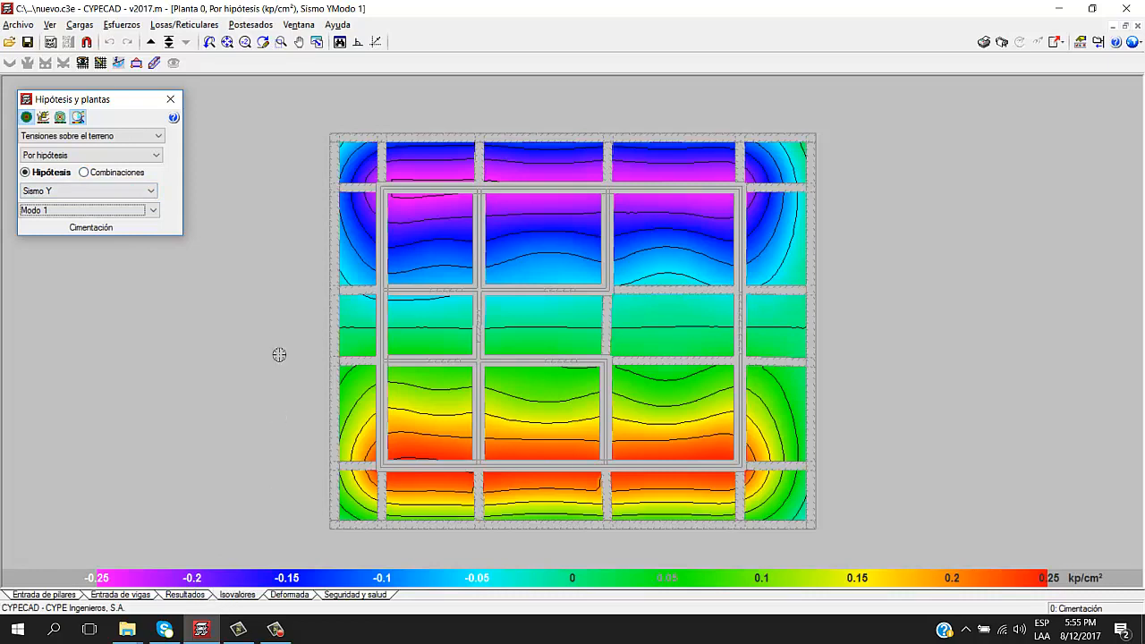
# Go up to Forjado 1 and show its Desplazamiento Z isovalues for the PP+CM+Qa combination
pyautogui.click(150, 42)
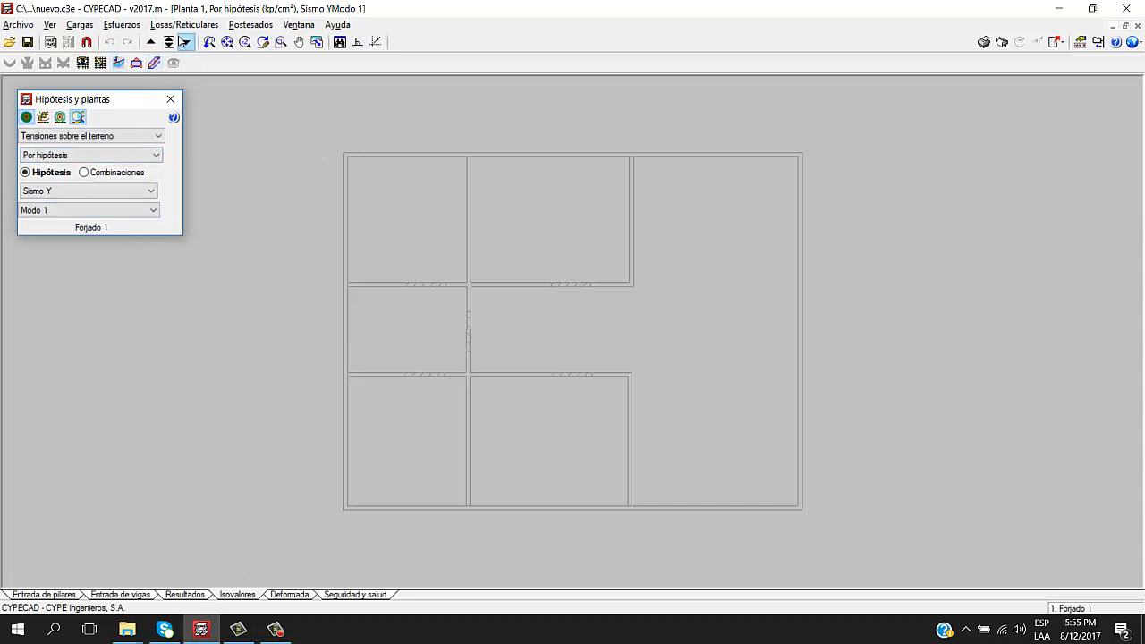
pyautogui.click(184, 42)
pyautogui.click(557, 350)
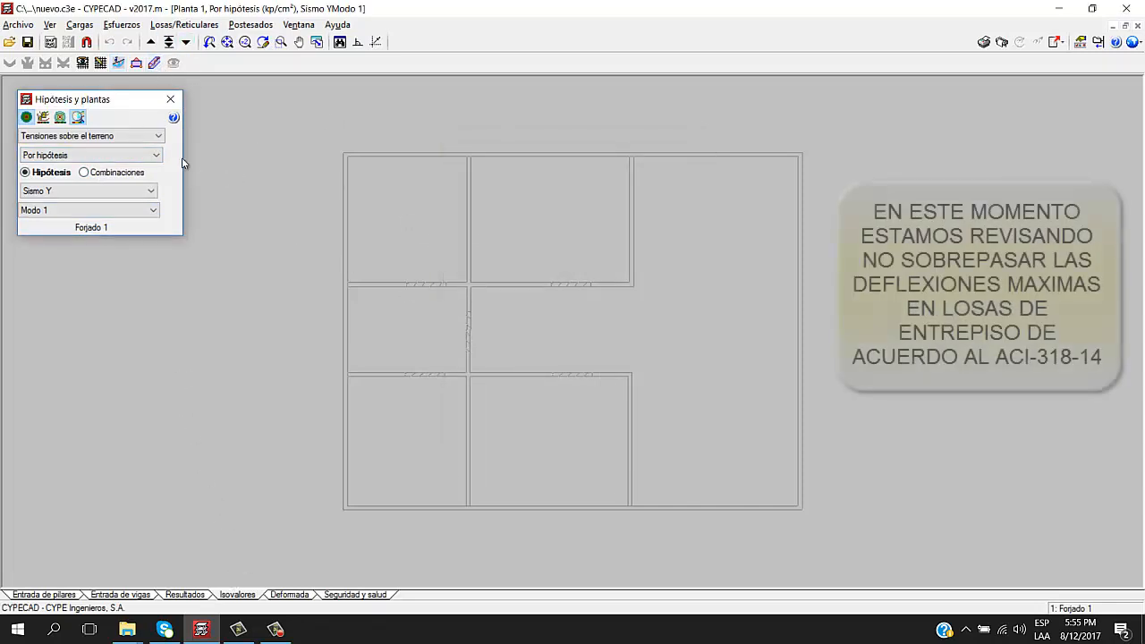
pyautogui.click(148, 136)
pyautogui.press('Escape')
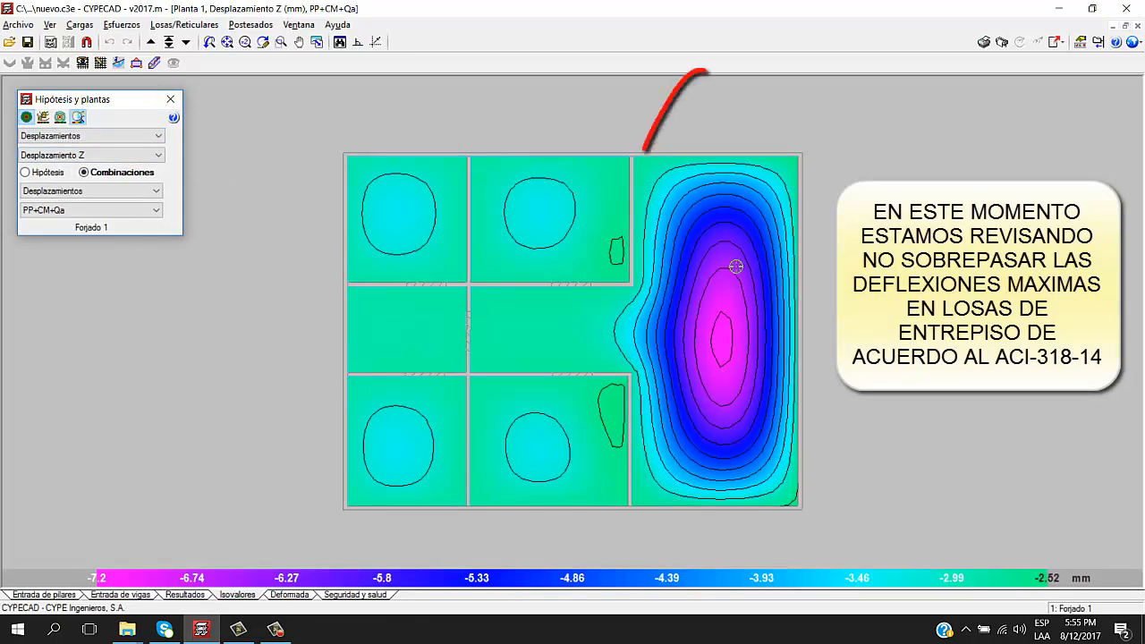
# Examine the vertical displacement contours of Forjado 1's large undivided slab panel and the wall ends beside it
pyautogui.scroll(2, 734, 428)
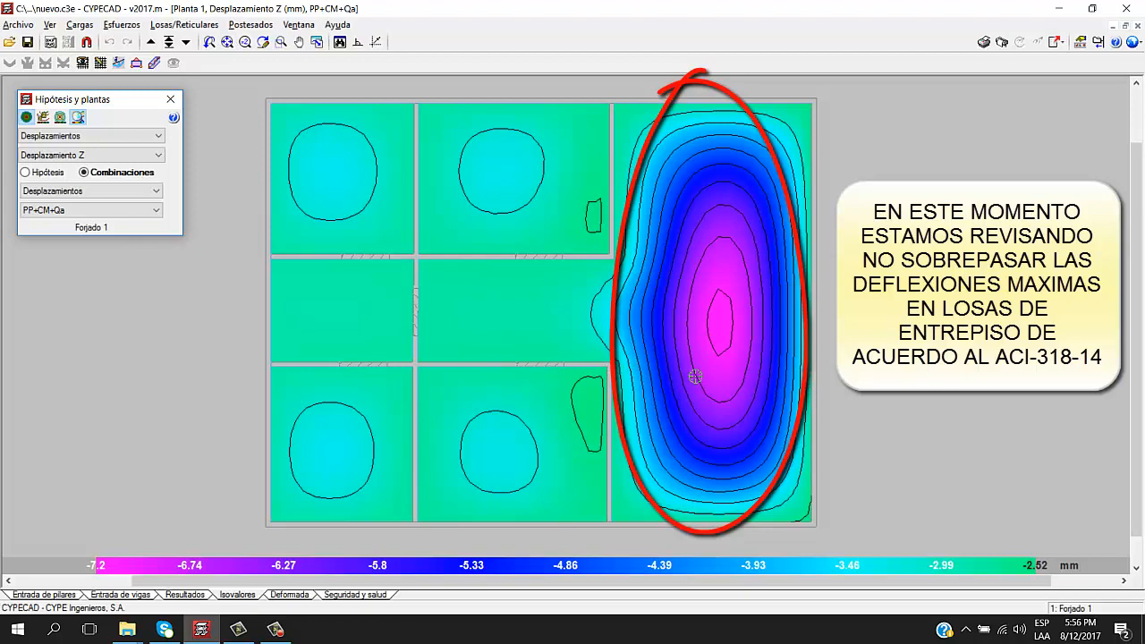
pyautogui.scroll(1, 610, 410)
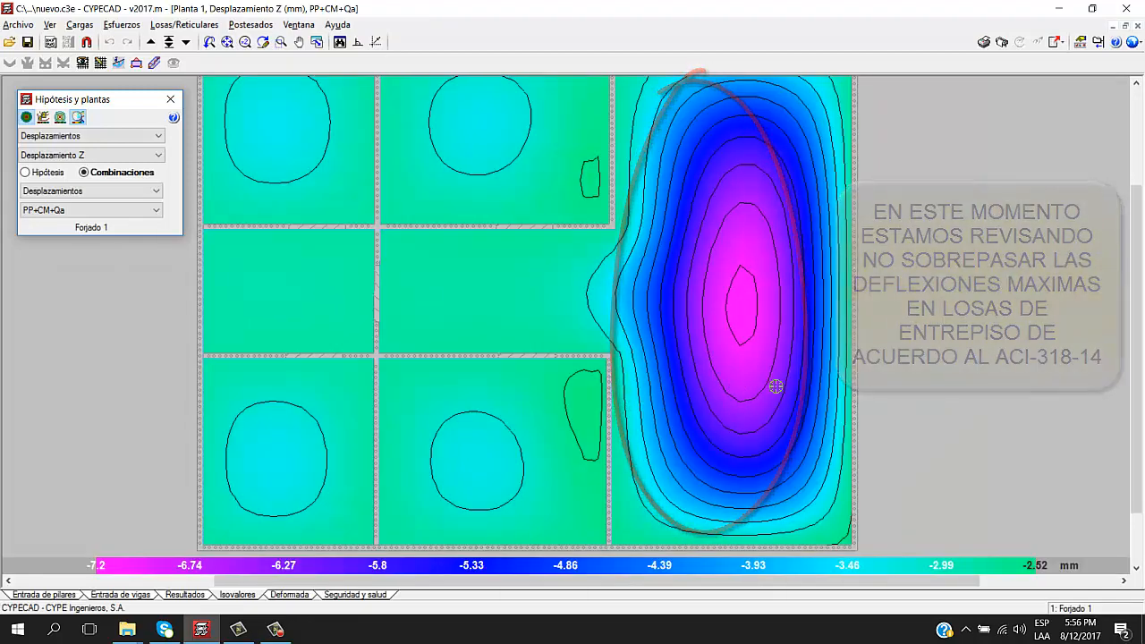
pyautogui.moveTo(783, 382); pyautogui.dragTo(703, 366, button='middle')
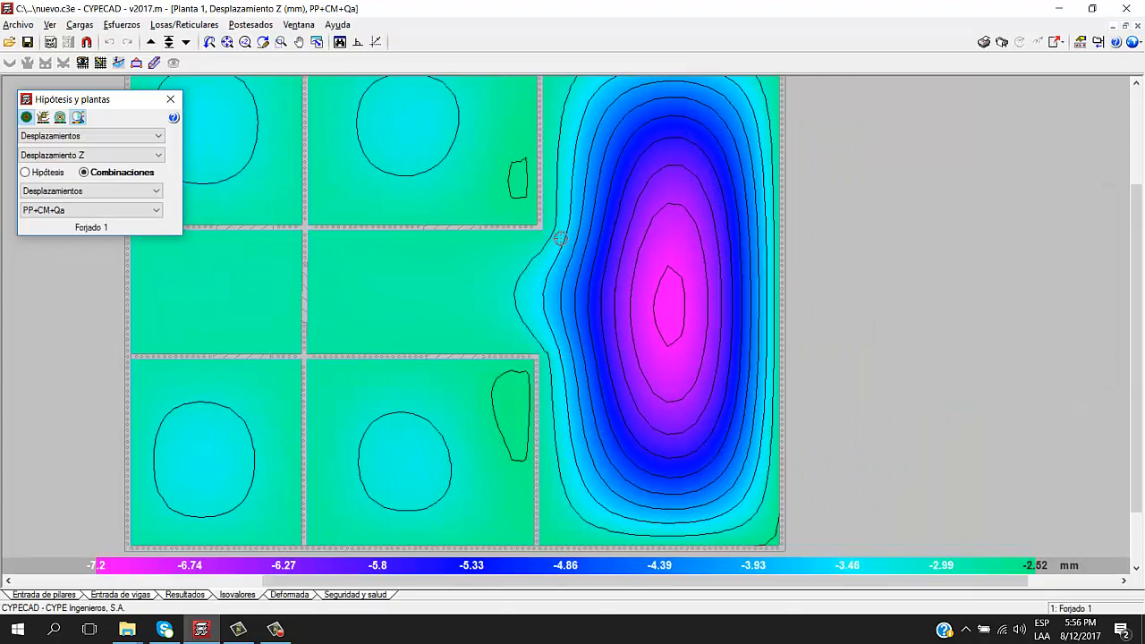
pyautogui.scroll(2, 539, 231)
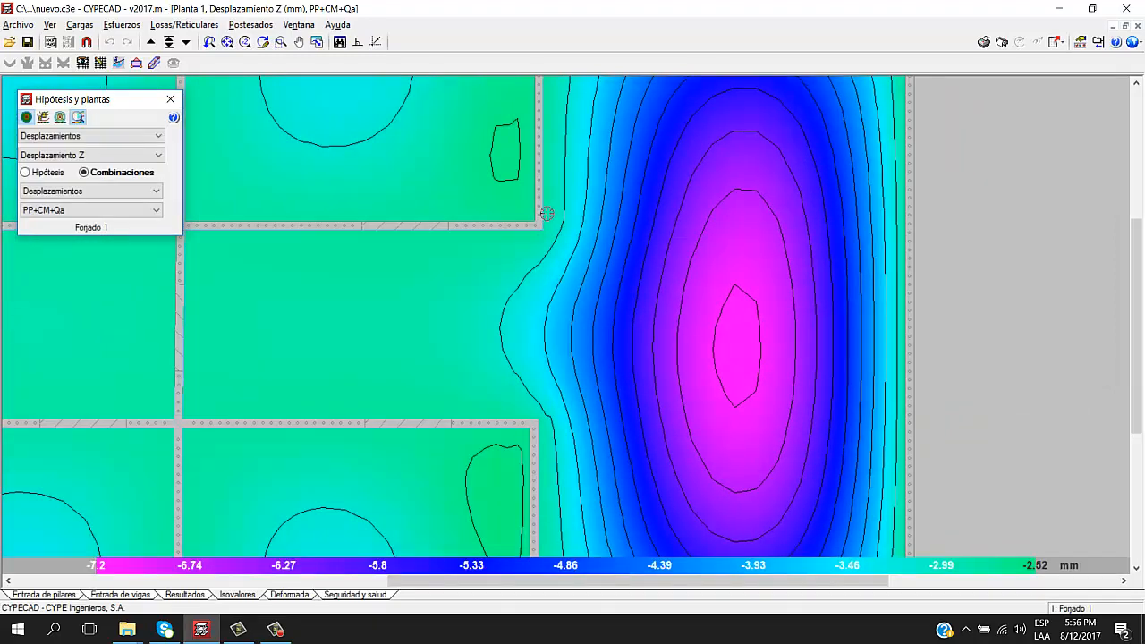
pyautogui.scroll(-1, 547, 221)
pyautogui.moveTo(590, 222); pyautogui.dragTo(527, 230, button='middle')
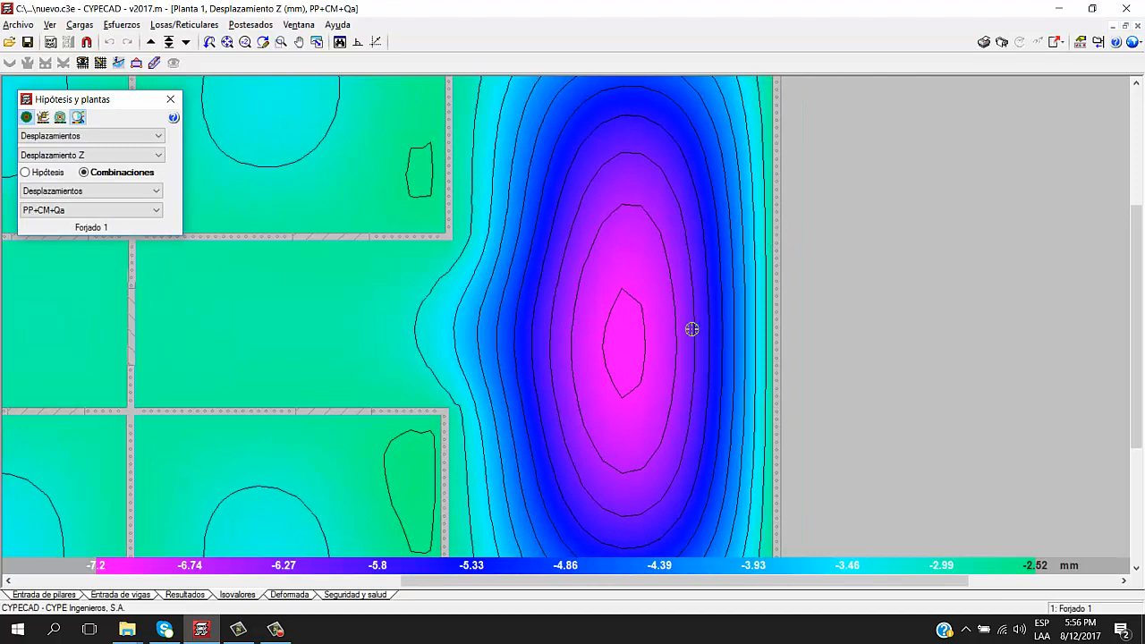
pyautogui.moveTo(691, 330); pyautogui.dragTo(663, 292, button='middle')
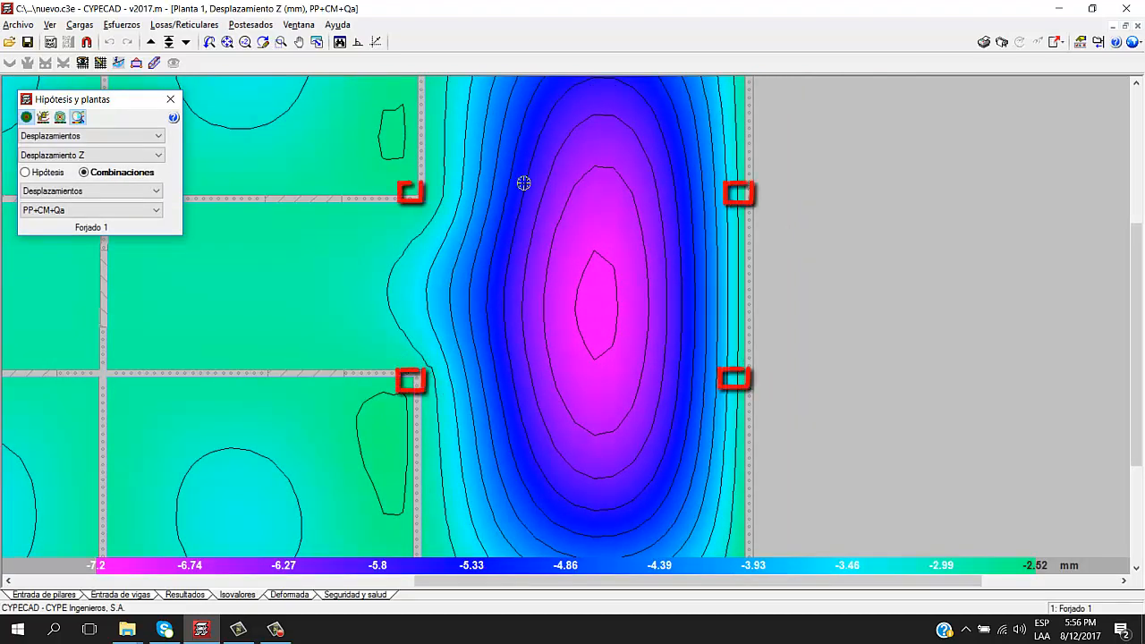
# Inspect the foundation's beam layout and the Viga actual options for entering a beam, and close them without placing one
pyautogui.click(136, 592)
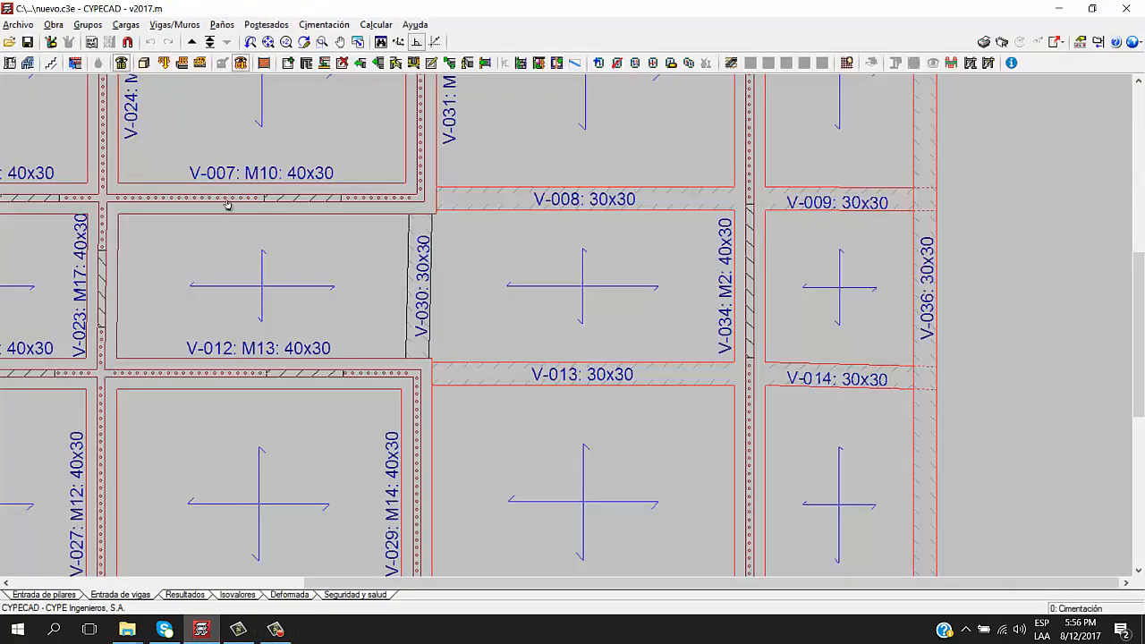
pyautogui.click(175, 24)
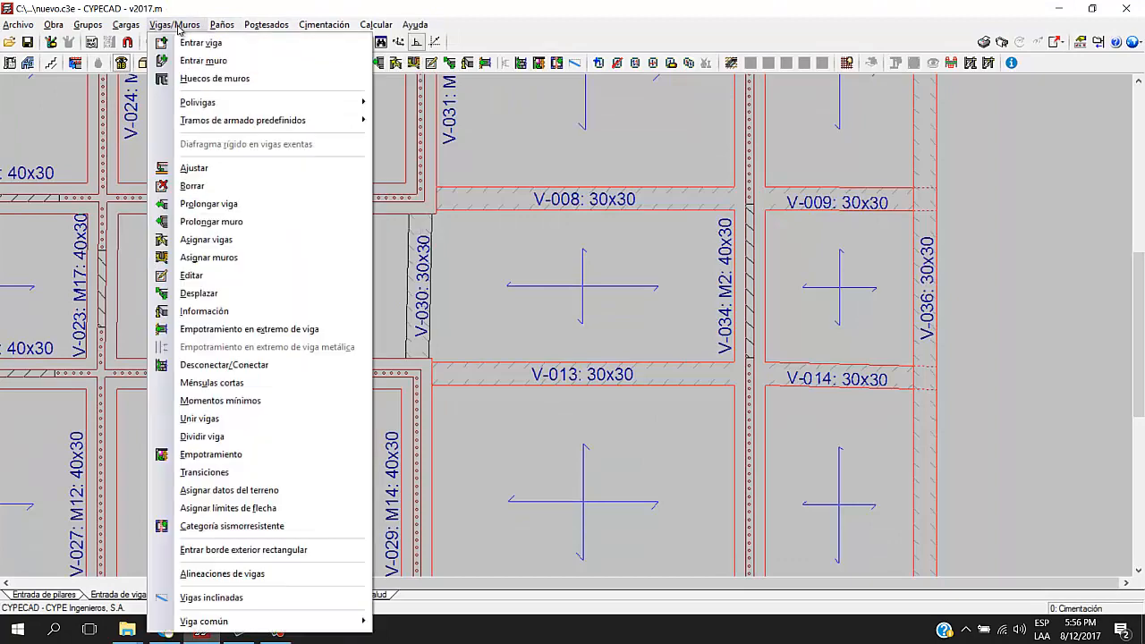
pyautogui.click(183, 43)
pyautogui.click(376, 220)
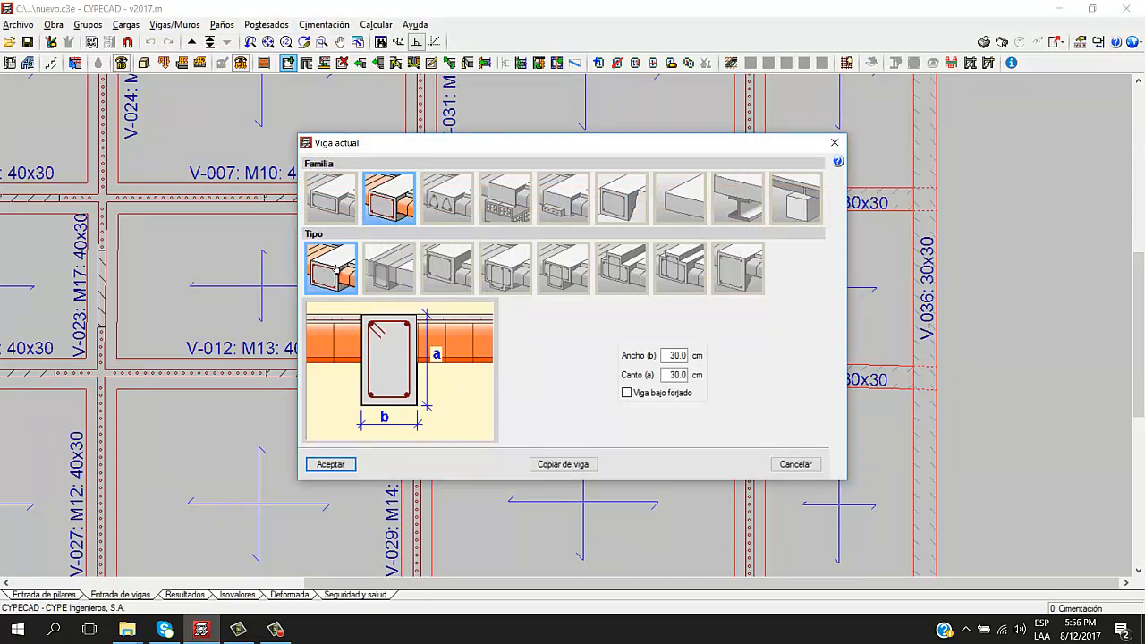
pyautogui.click(835, 142)
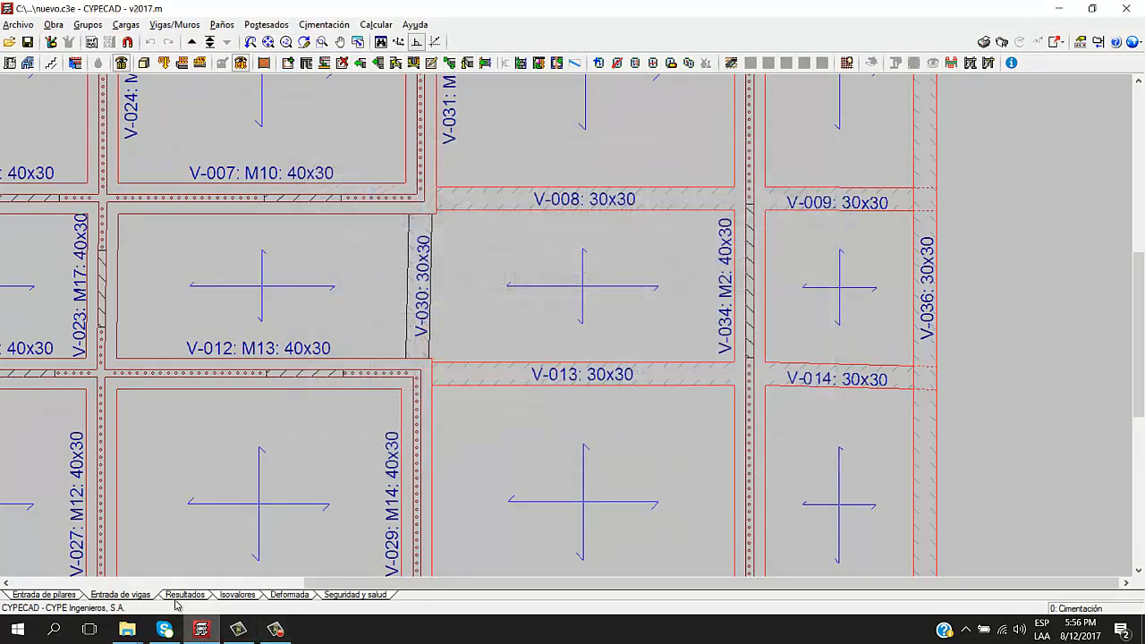
# Show the Desplazamiento Z isovalues of Forjado 1 for PP+CM+Qa and examine its large undivided slab panel
pyautogui.click(237, 595)
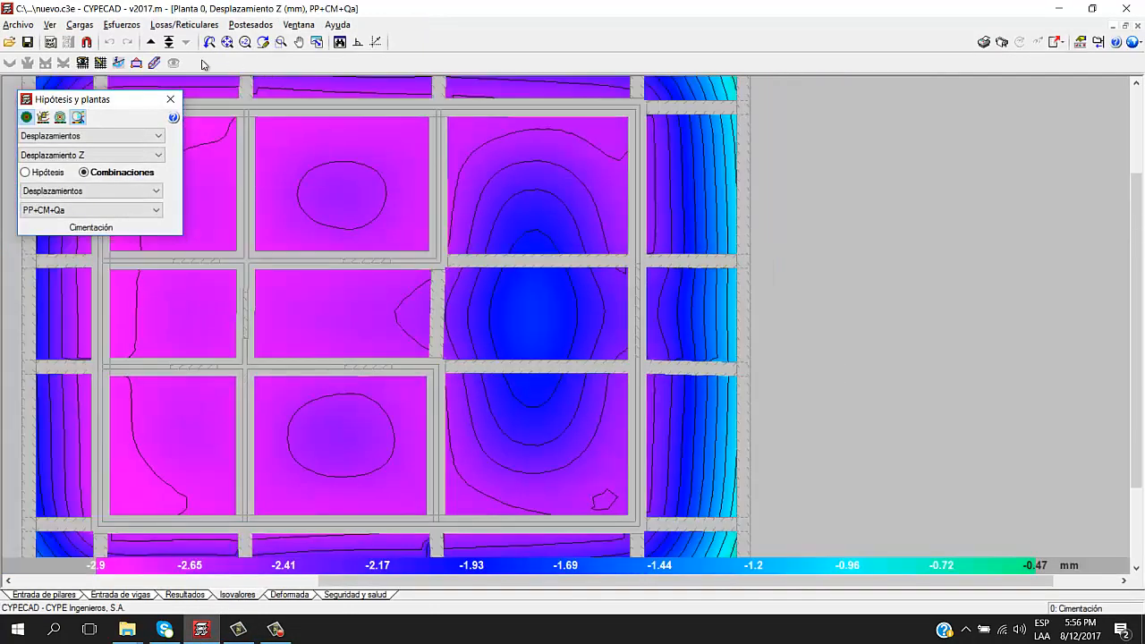
pyautogui.click(151, 42)
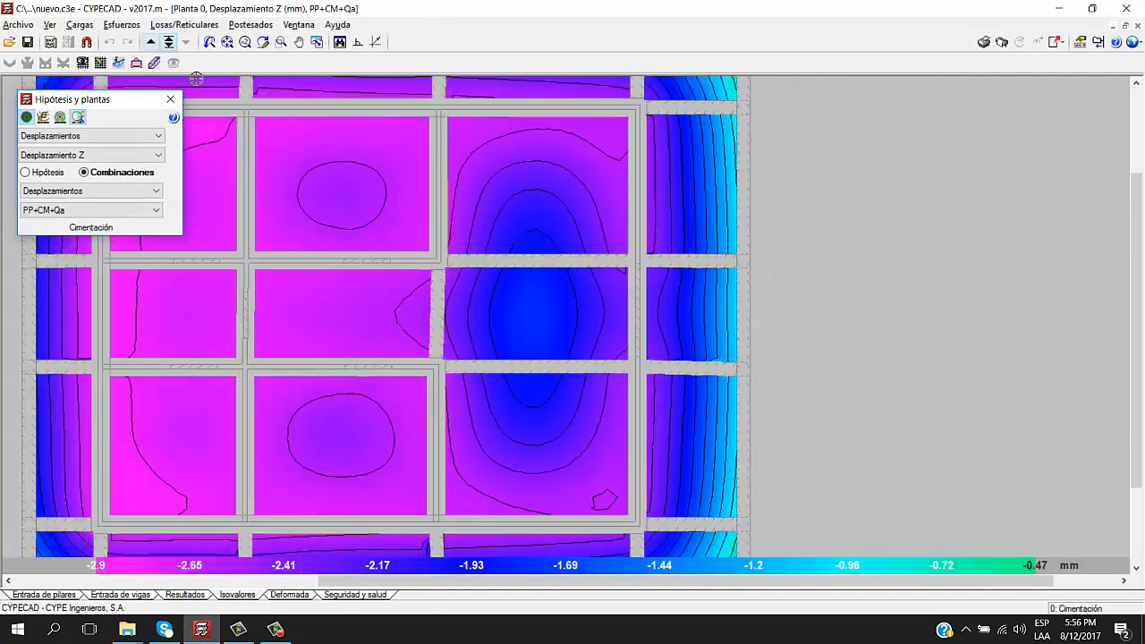
pyautogui.click(151, 42)
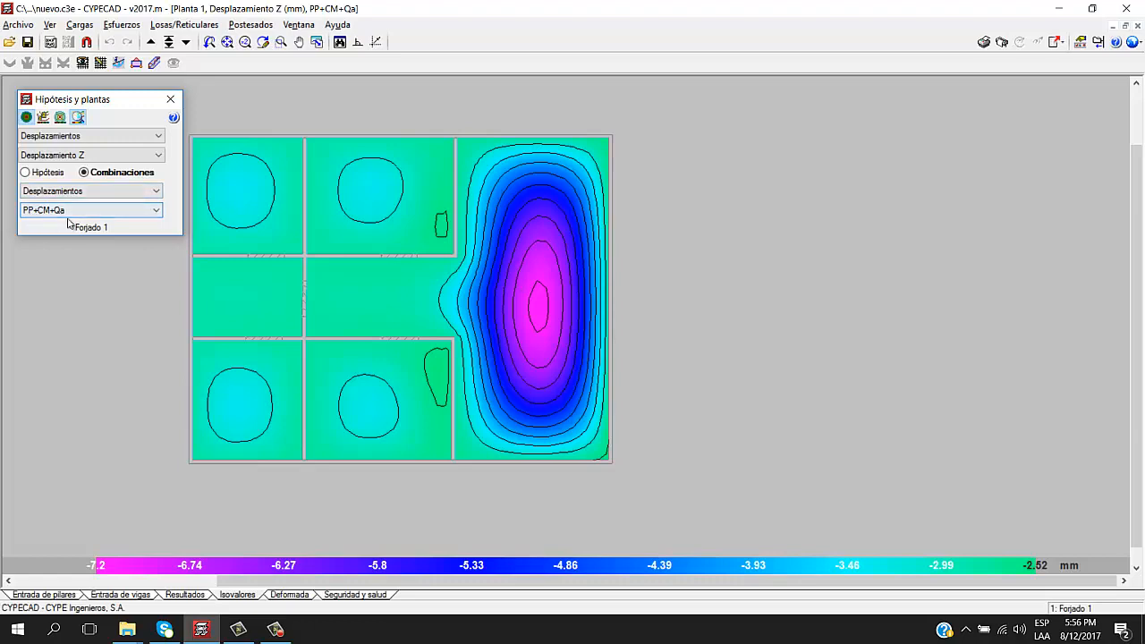
pyautogui.scroll(3, 473, 319)
pyautogui.scroll(1, 544, 306)
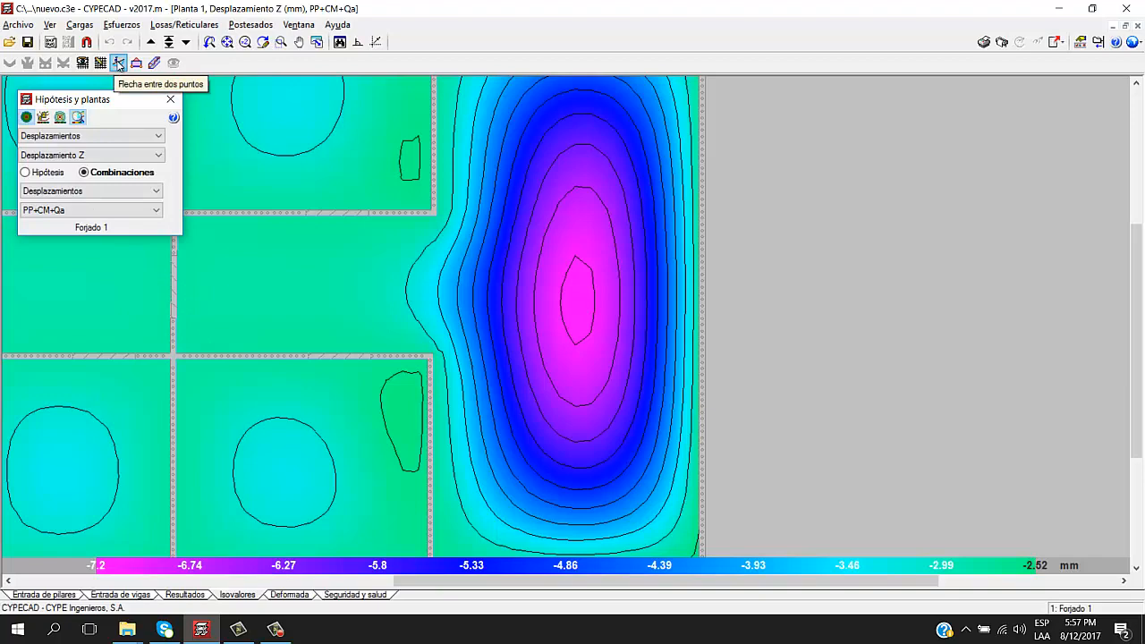
# Measure the worst-combination secant deflection across Forjado 1's large panel, from the lower interior wall corner straight to the outer wall
pyautogui.click(119, 63)
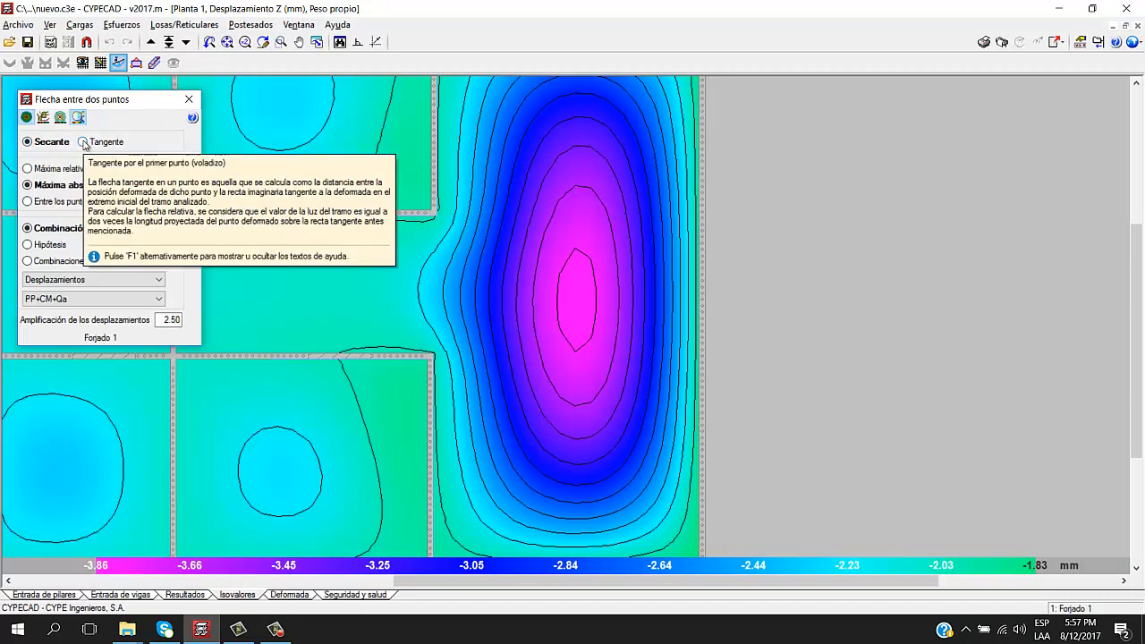
pyautogui.click(434, 357)
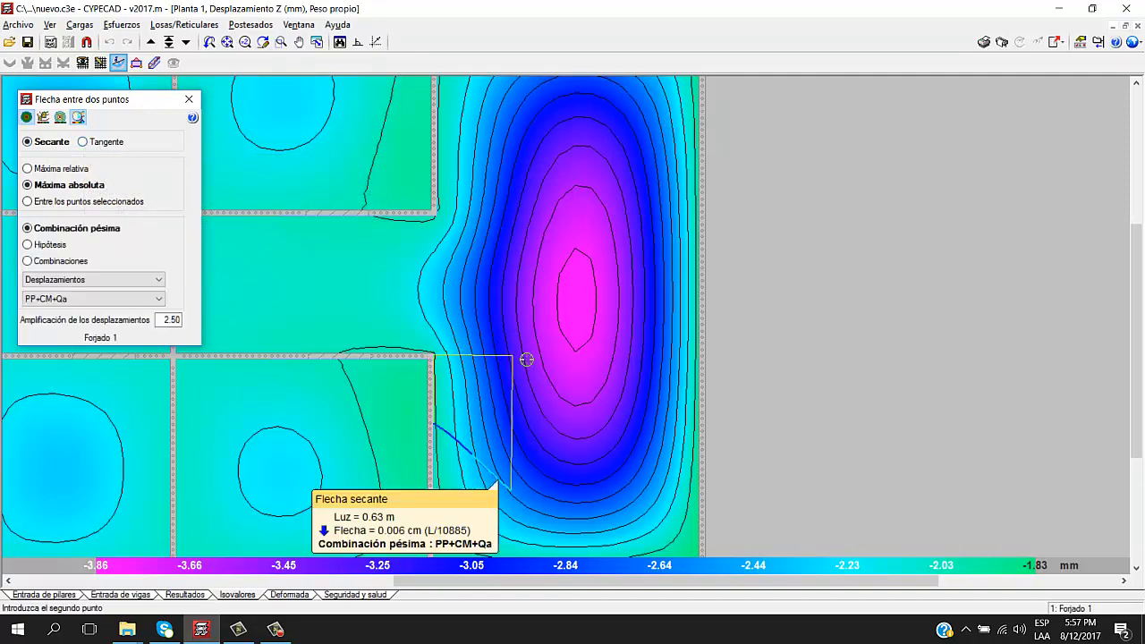
pyautogui.scroll(-1, 704, 350)
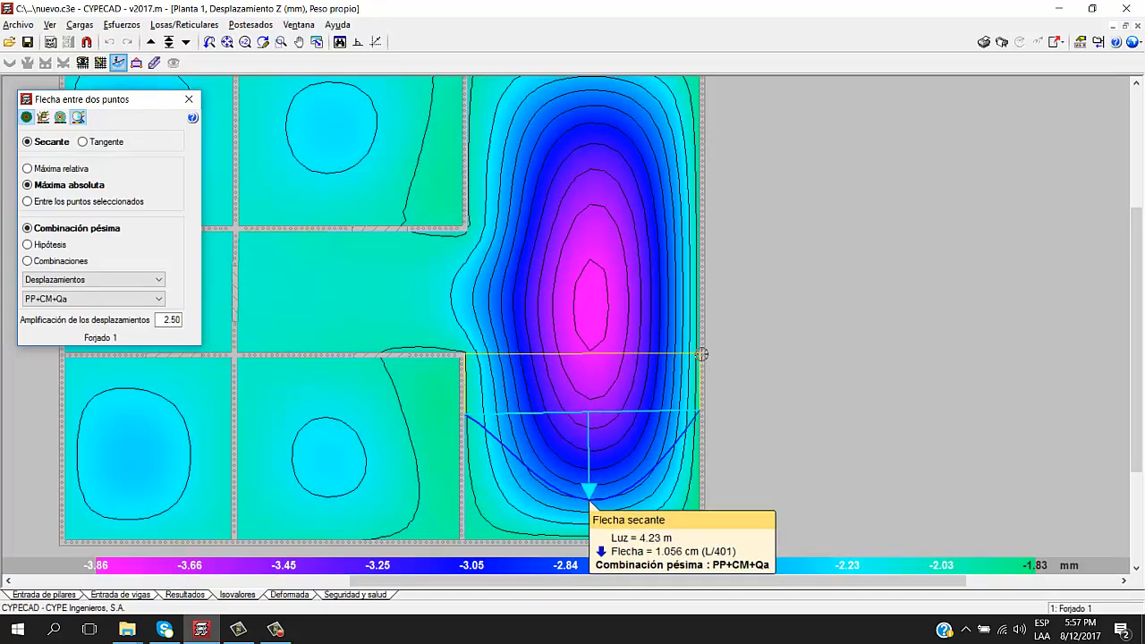
pyautogui.rightClick(621, 269)
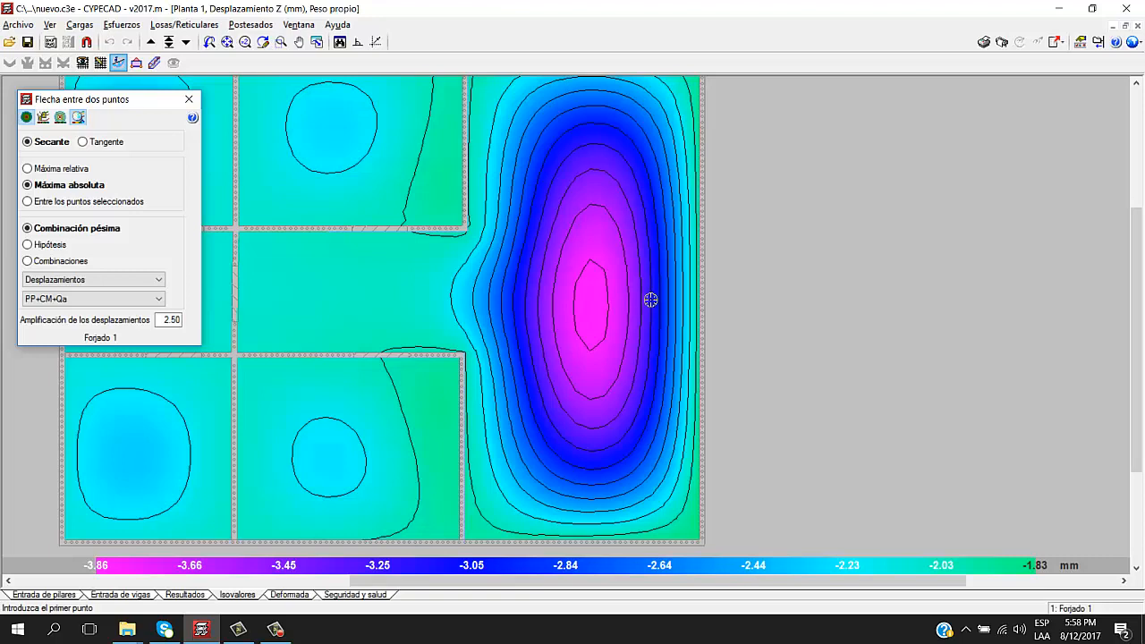
# Check the secant deflection from the lower interior wall corner diagonally into the large panel, and end the measurement
pyautogui.click(463, 355)
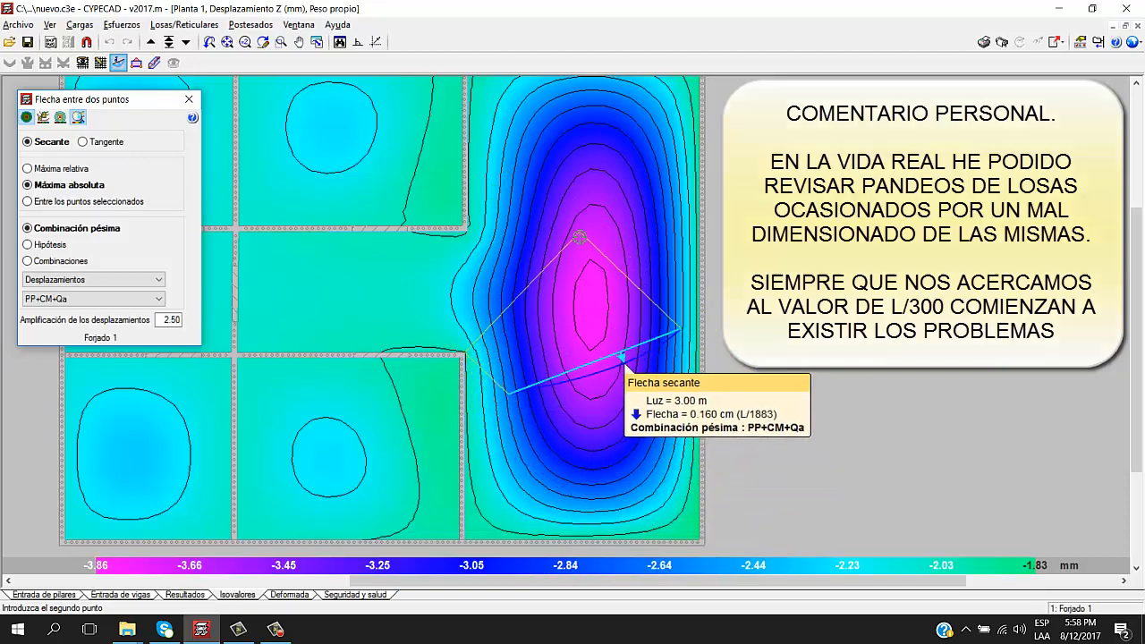
pyautogui.rightClick(596, 283)
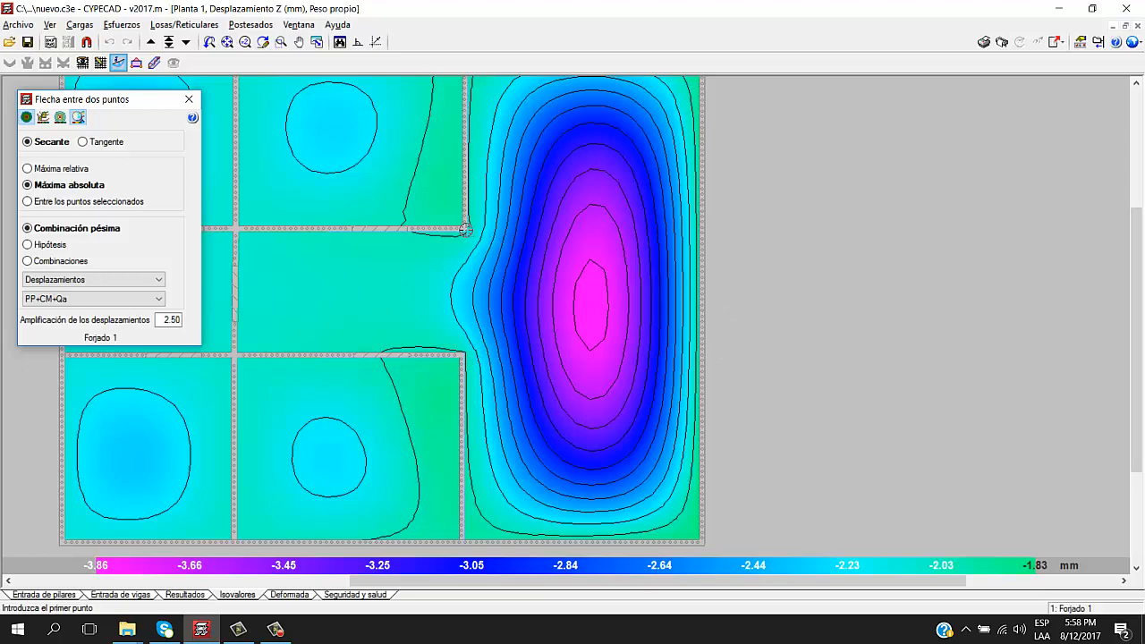
pyautogui.moveTo(505, 260); pyautogui.dragTo(543, 277, button='middle')
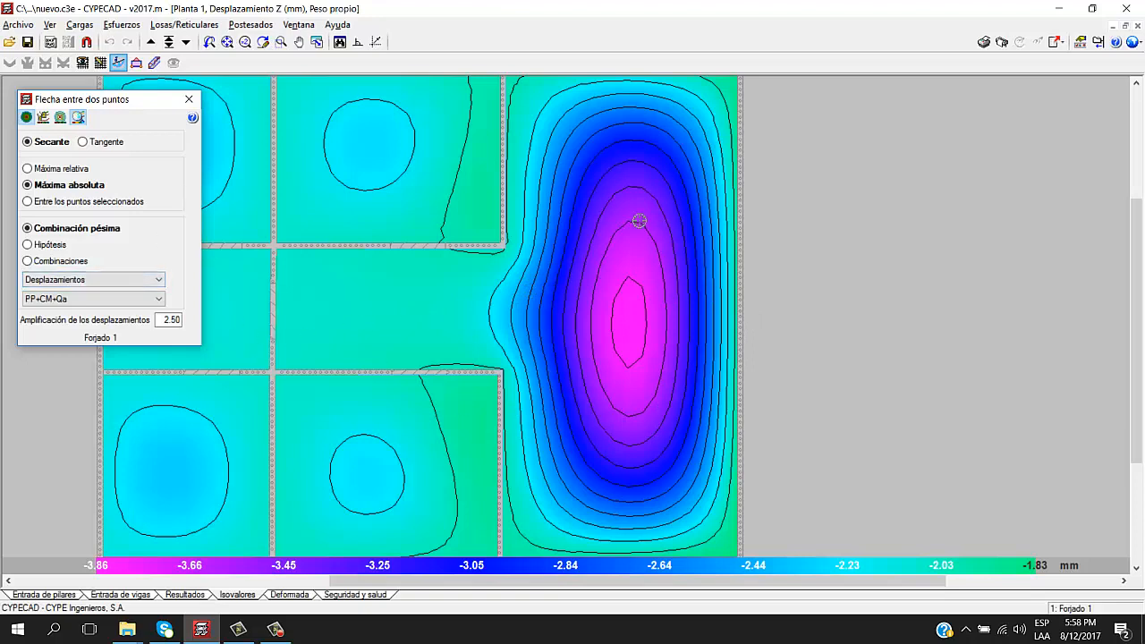
# Go up to Forjado 2 and examine its Peso propio vertical displacement contours over the whole floor
pyautogui.scroll(-1, 621, 246)
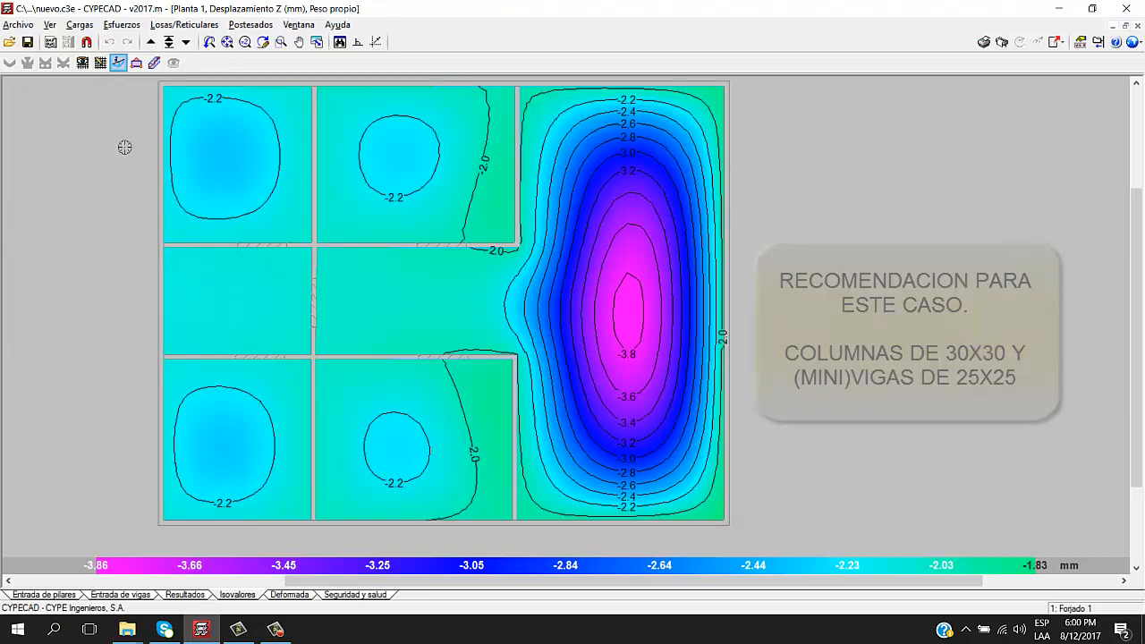
pyautogui.click(152, 41)
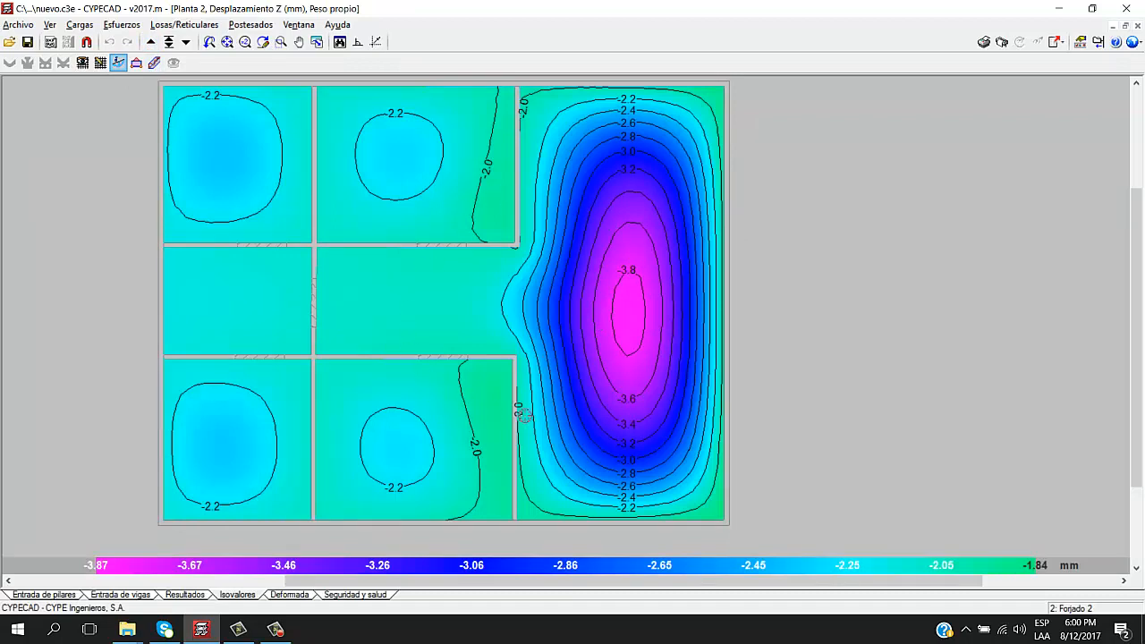
pyautogui.scroll(-1, 396, 269)
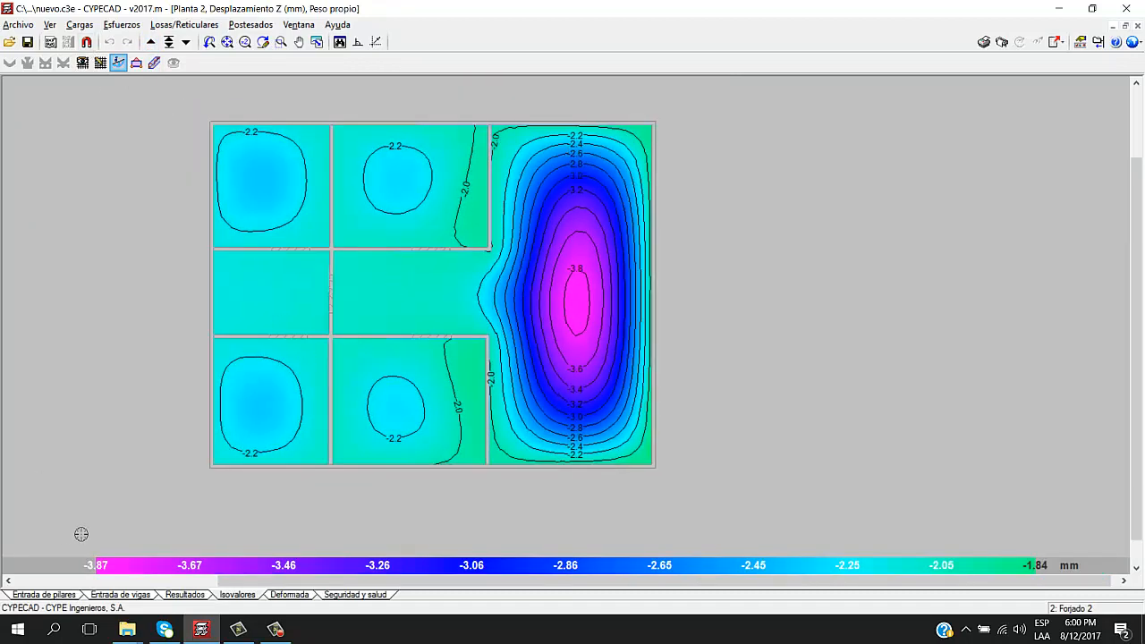
# Inspect the wall strip above the ground-floor door opening in the 3D model, and return to the foundation plan
pyautogui.click(133, 595)
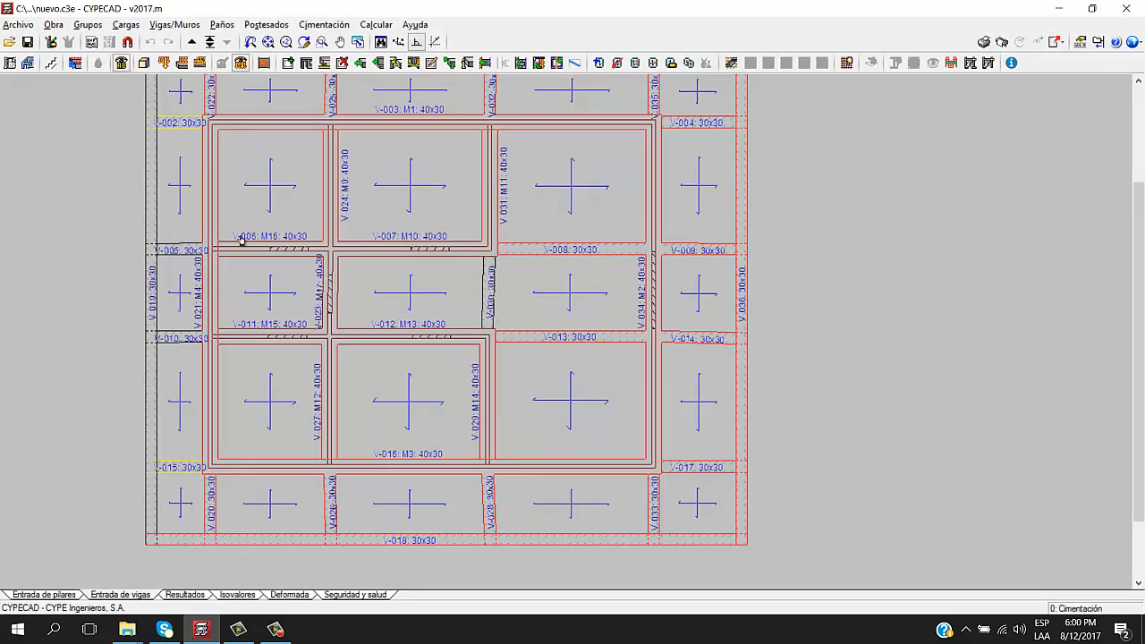
pyautogui.click(144, 63)
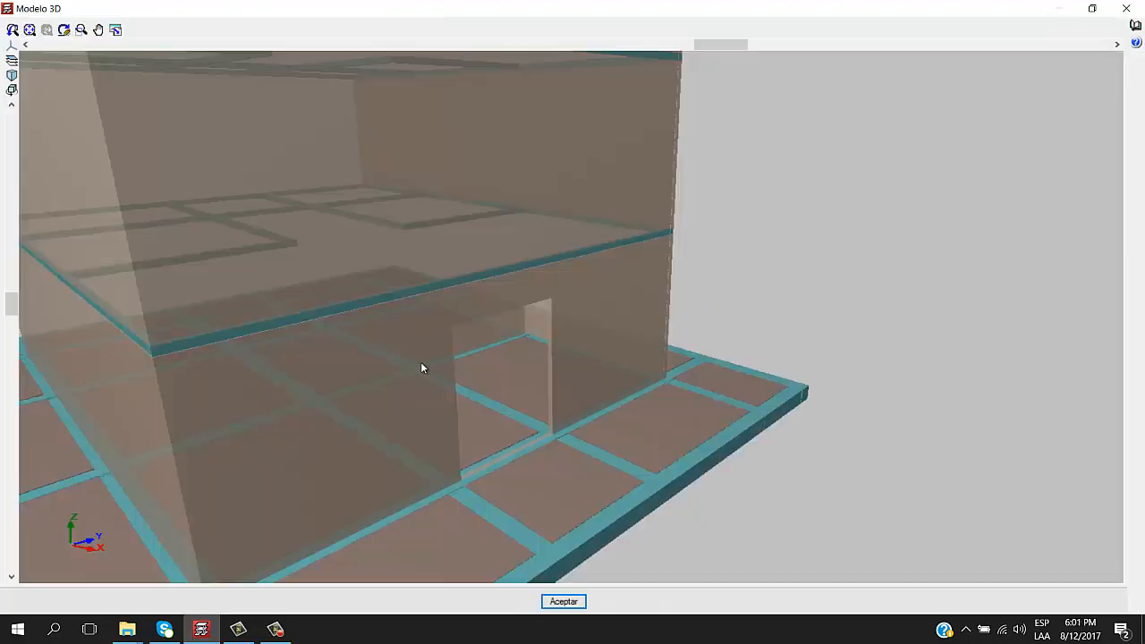
pyautogui.moveTo(498, 268)
pyautogui.mouseDown()
pyautogui.moveTo(588, 318)
pyautogui.moveTo(580, 288)
pyautogui.moveTo(532, 268)
pyautogui.mouseUp()
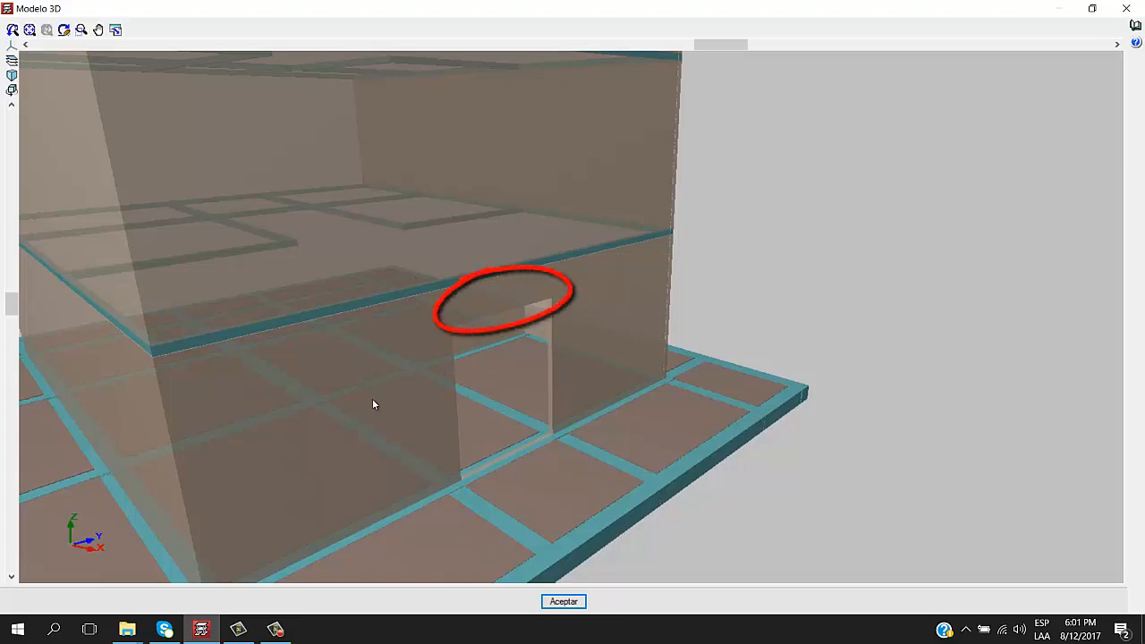
pyautogui.scroll(-1, 475, 358)
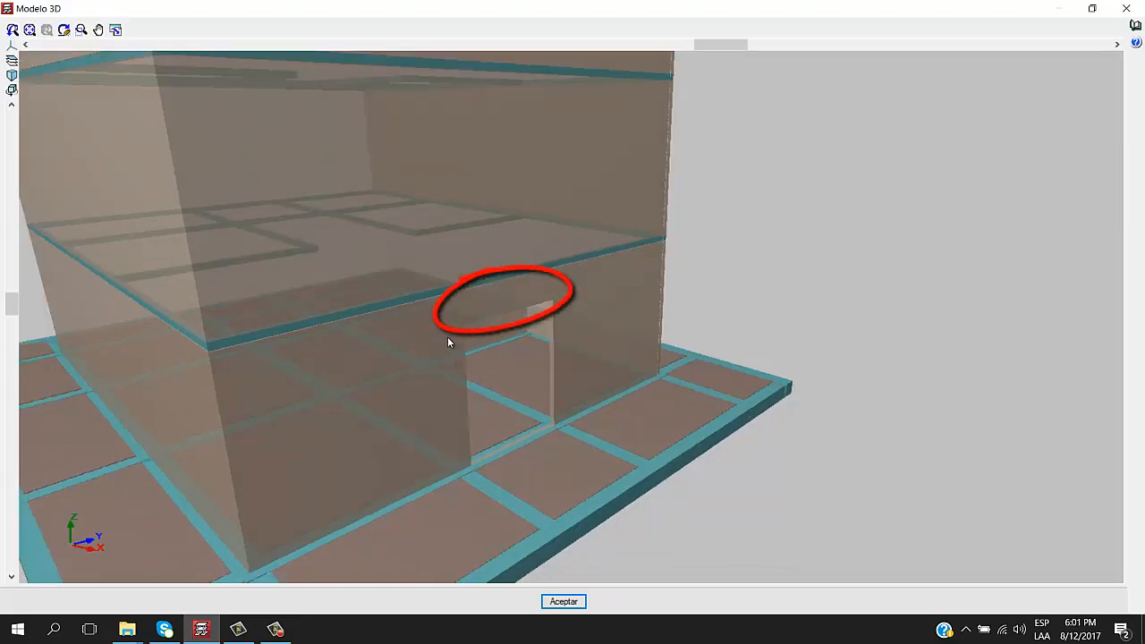
pyautogui.click(575, 602)
pyautogui.scroll(-1, 603, 502)
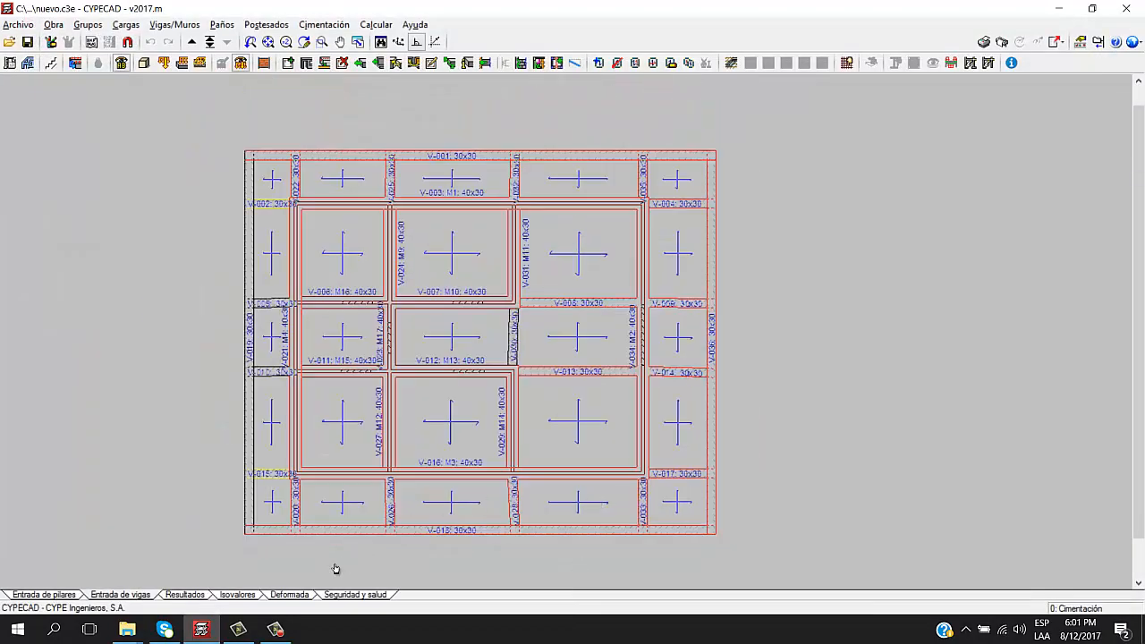
# Show the building's deformed shape for the PP+CM+Qa combination
pyautogui.click(299, 596)
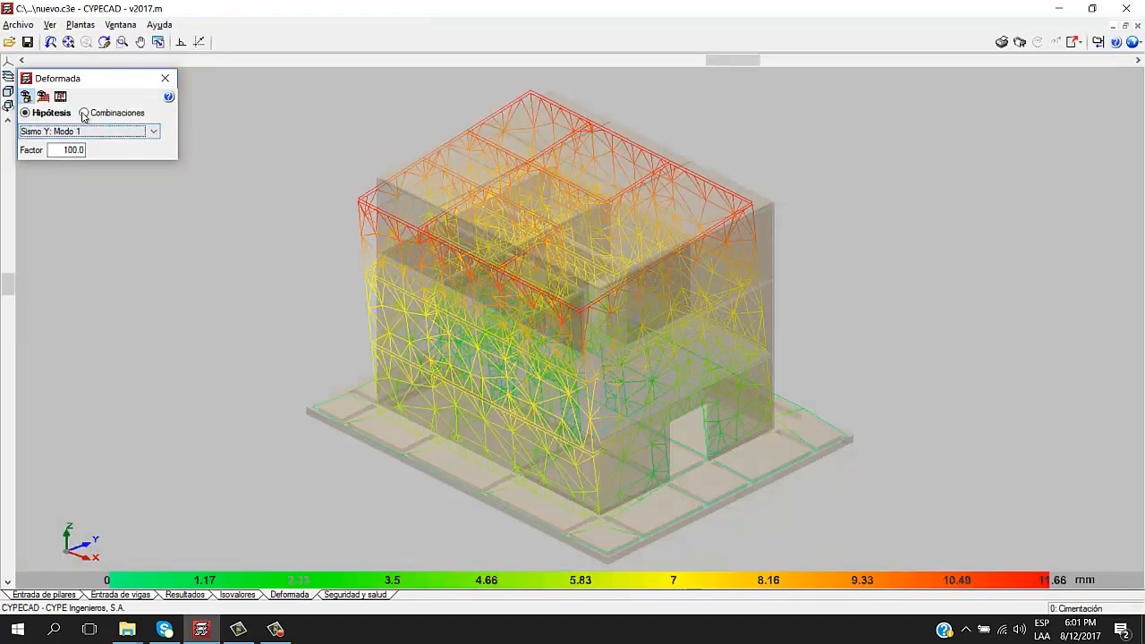
pyautogui.click(83, 113)
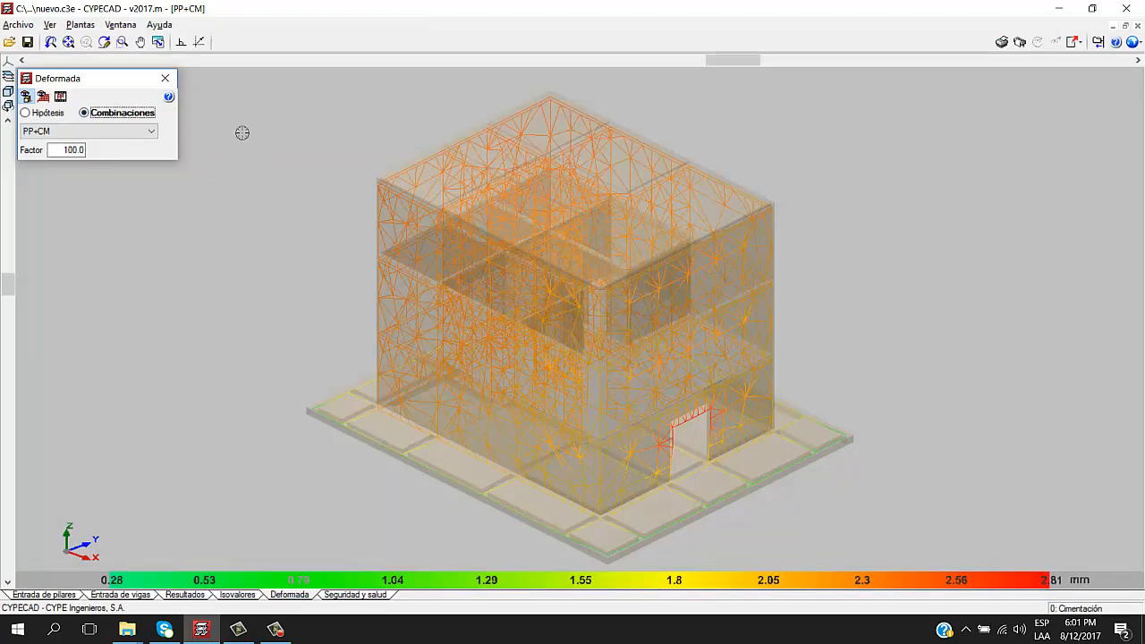
pyautogui.click(122, 132)
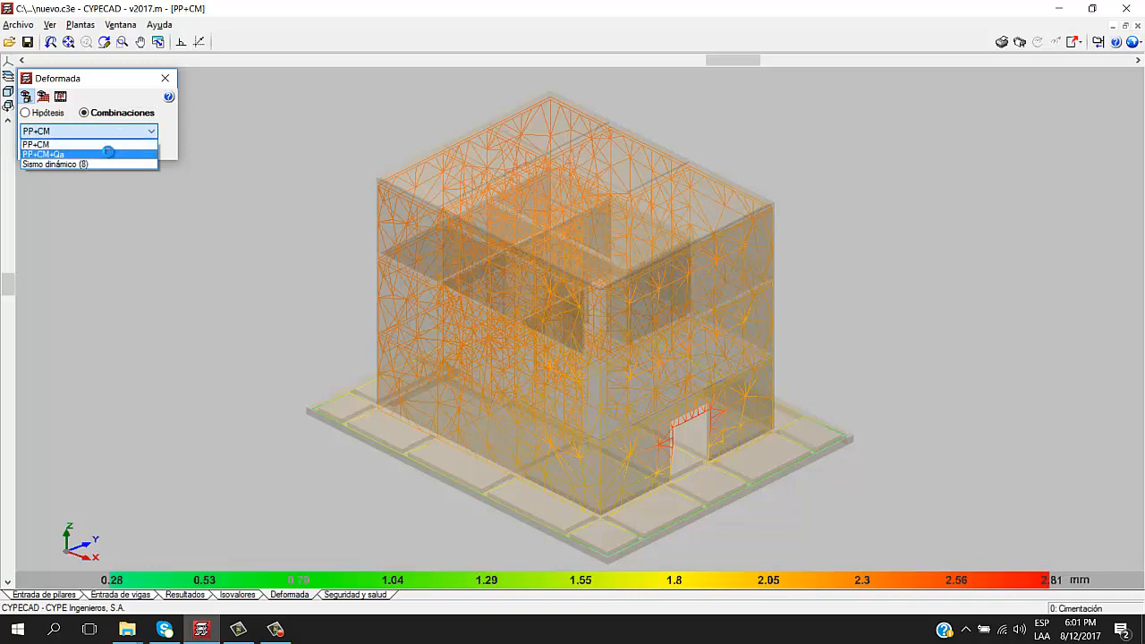
pyautogui.click(107, 153)
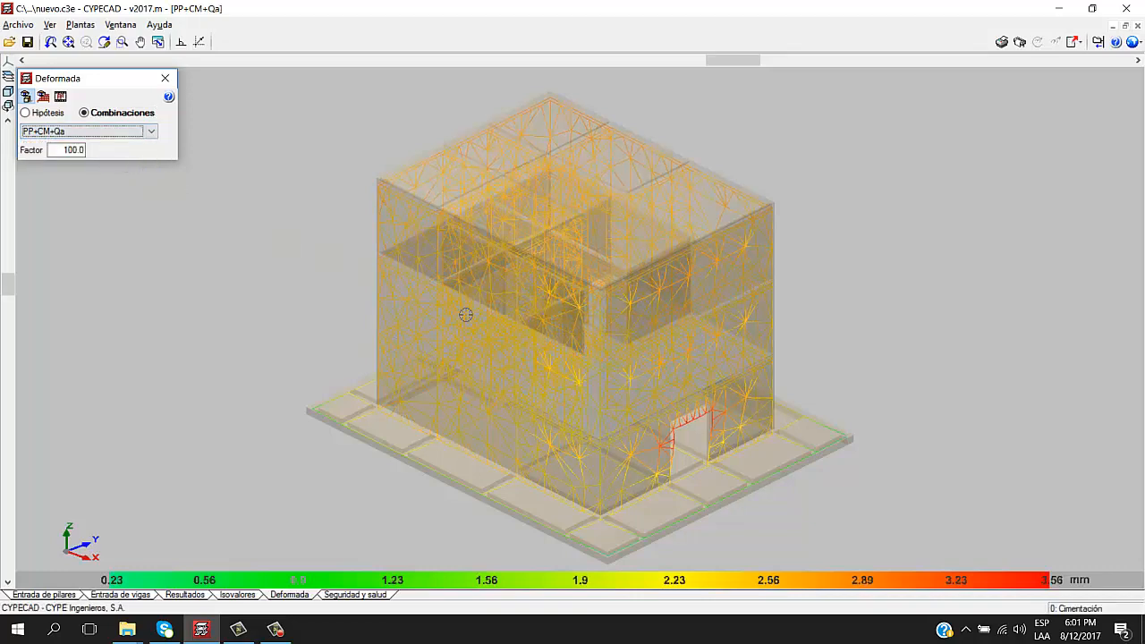
# Examine the deformed mesh at the lintel and jambs of the ground-floor door opening close up
pyautogui.scroll(3, 721, 465)
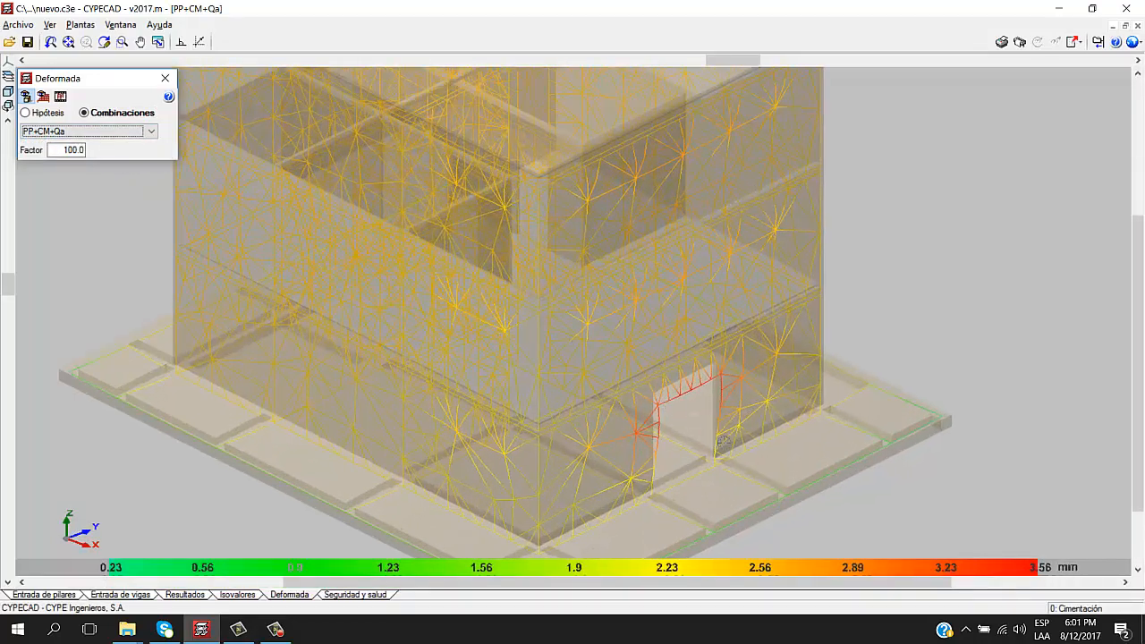
pyautogui.scroll(2, 720, 441)
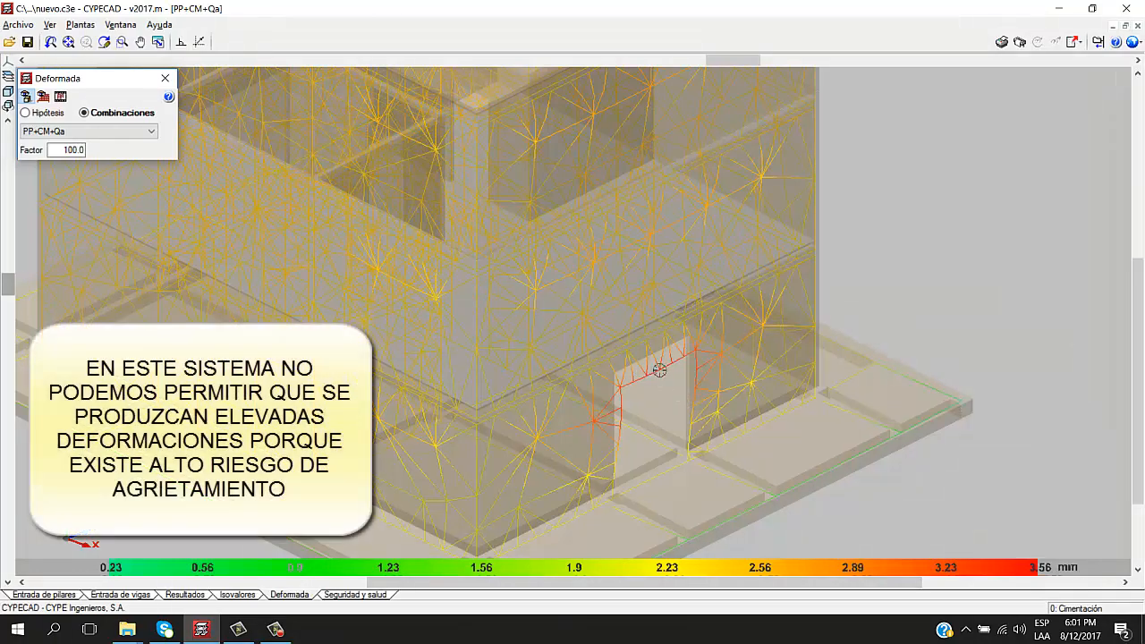
pyautogui.scroll(4, 659, 370)
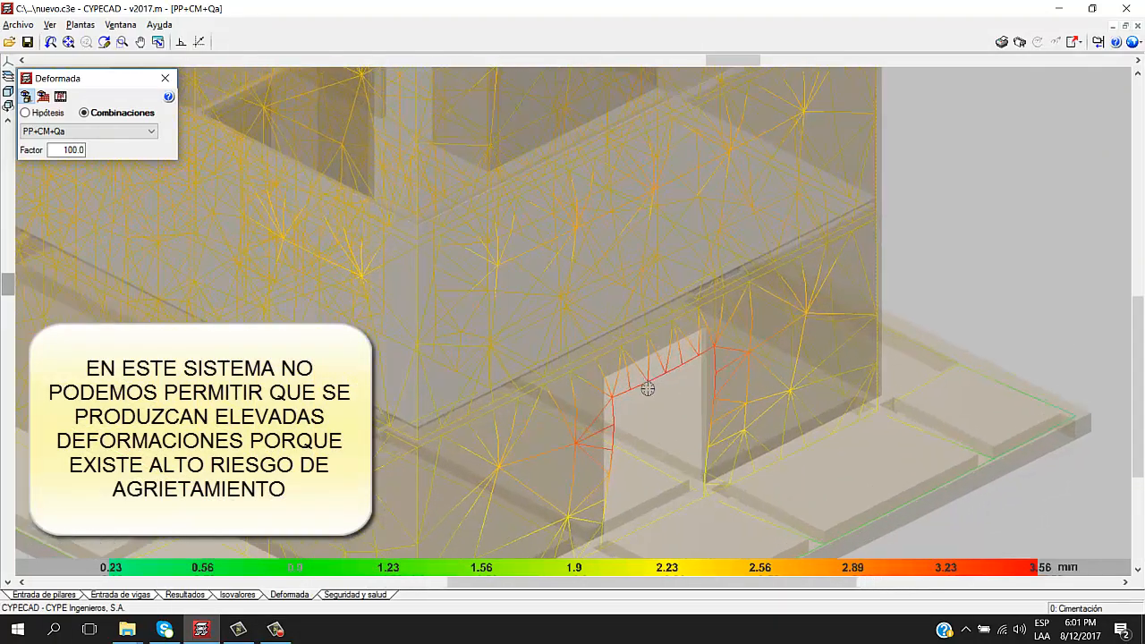
pyautogui.moveTo(619, 457); pyautogui.dragTo(534, 403, button='middle')
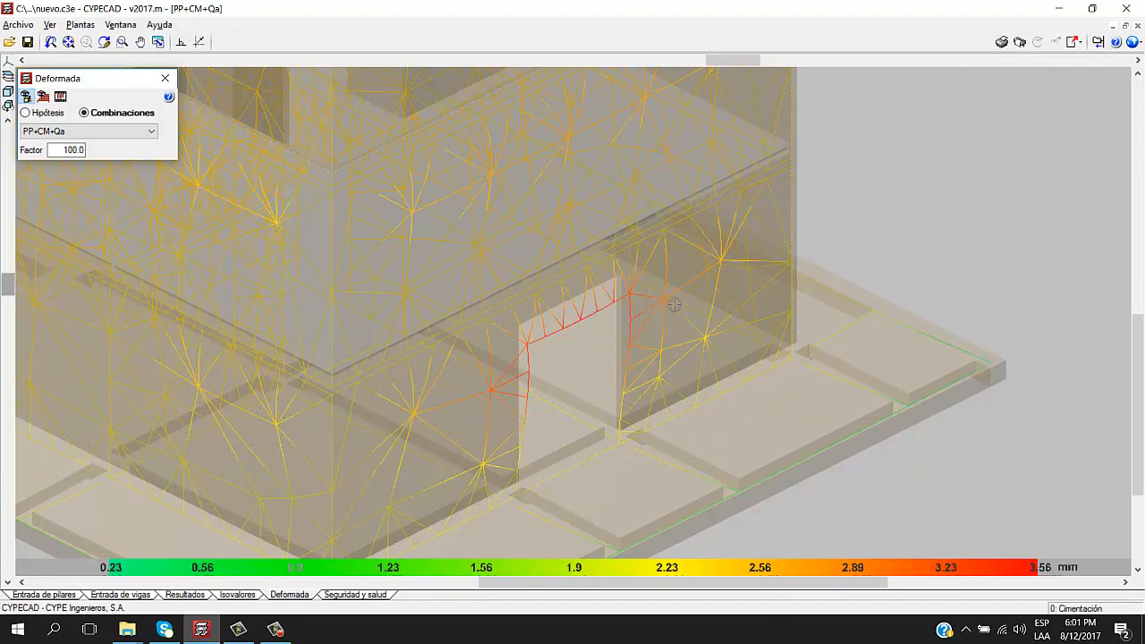
pyautogui.scroll(-1, 605, 273)
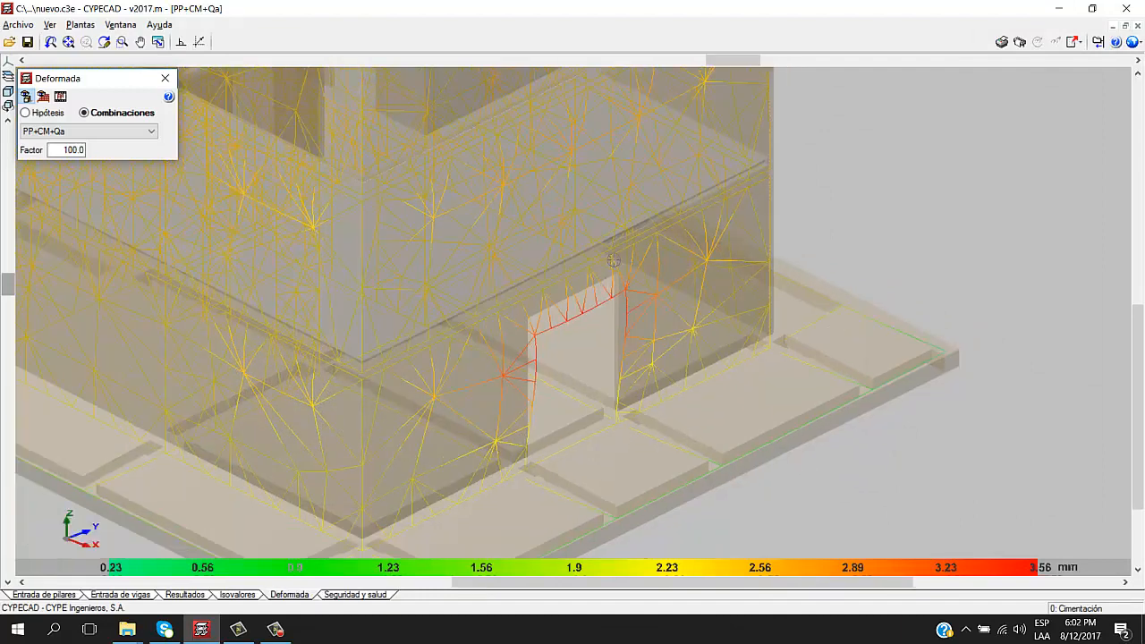
pyautogui.scroll(2, 551, 280)
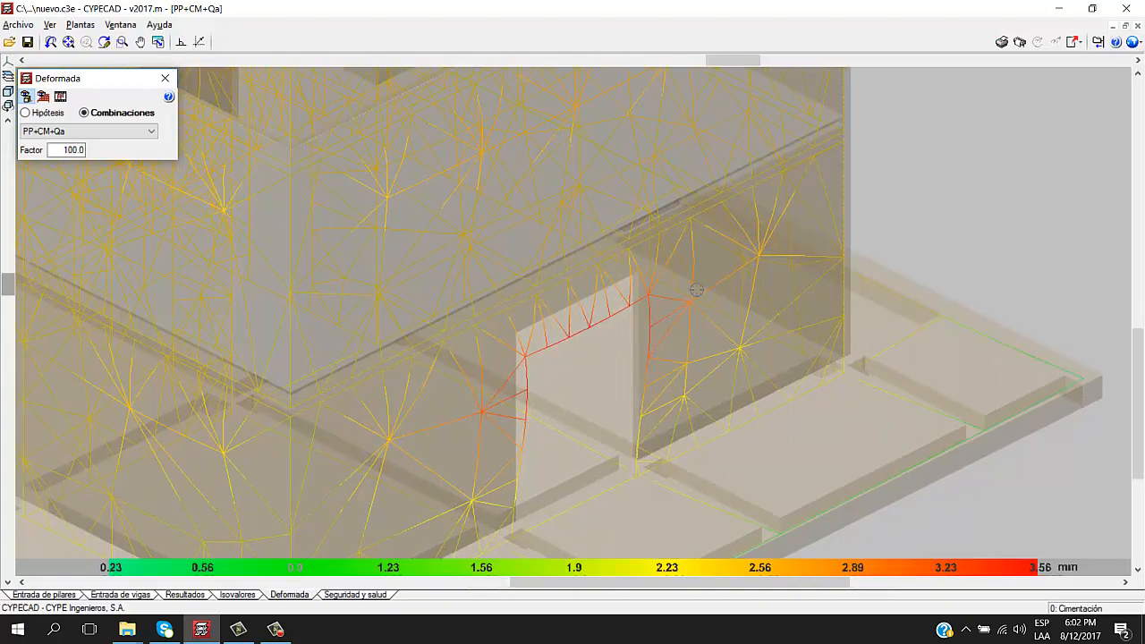
pyautogui.scroll(-3, 553, 349)
pyautogui.scroll(2, 567, 366)
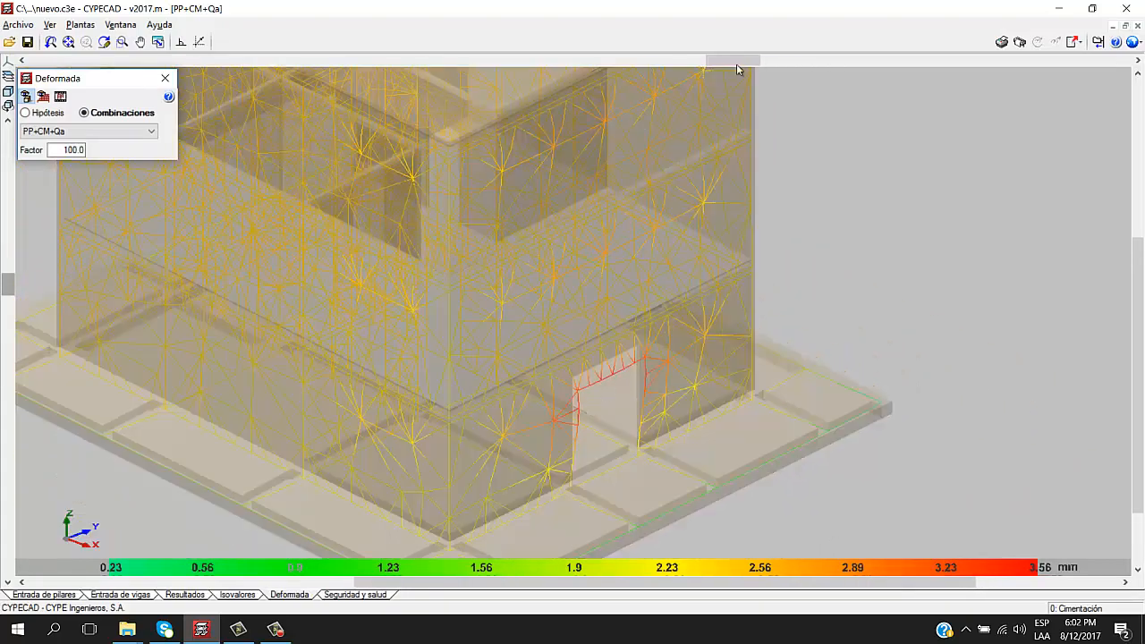
# Rotate the deformed model and examine the door lintel's deformation from the other side of the building
pyautogui.moveTo(736, 65); pyautogui.dragTo(359, 59)
pyautogui.scroll(8, 402, 125)
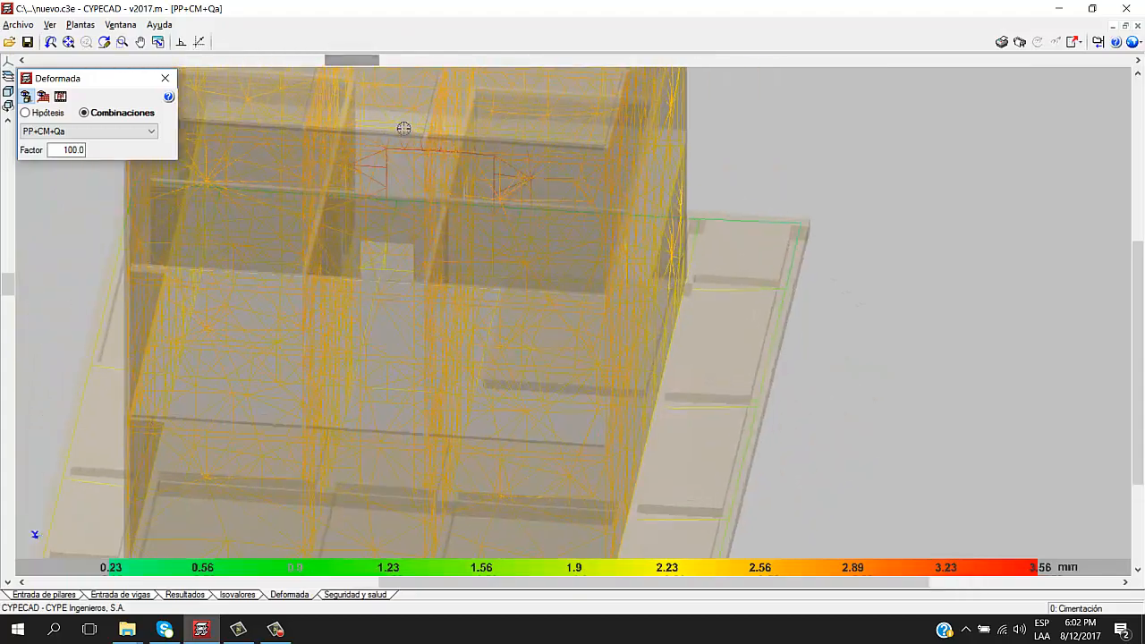
pyautogui.scroll(-4, 414, 194)
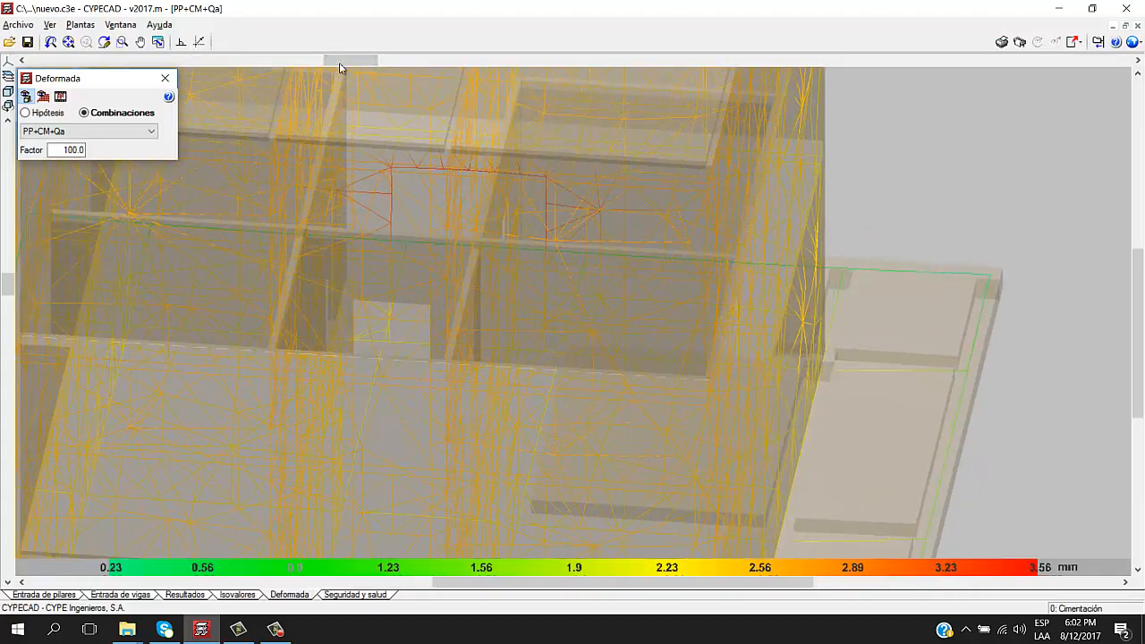
pyautogui.moveTo(372, 62); pyautogui.dragTo(438, 64)
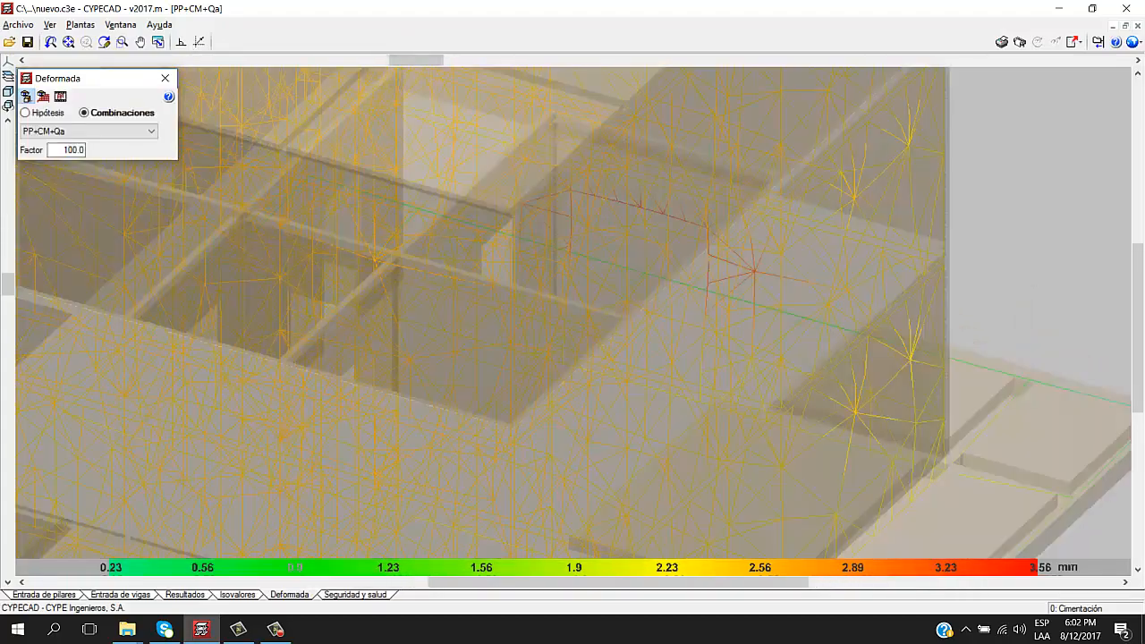
pyautogui.scroll(-1, 266, 190)
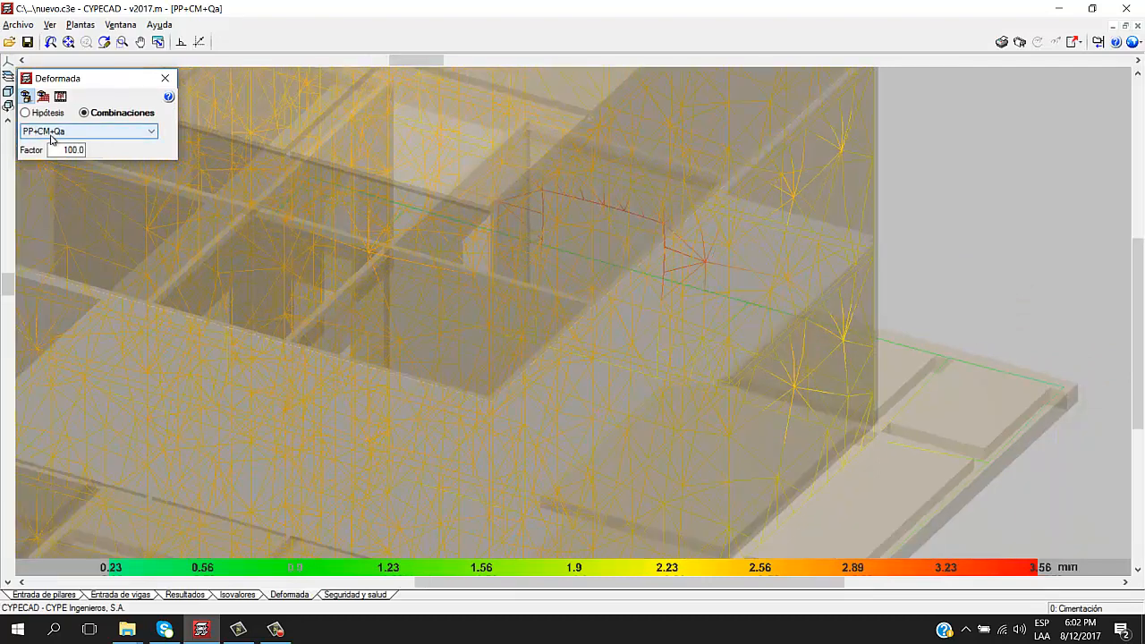
# Rotate the PP+CM+Qa deformed model to the door side and examine the door opening's lintel and jambs close up
pyautogui.click(87, 132)
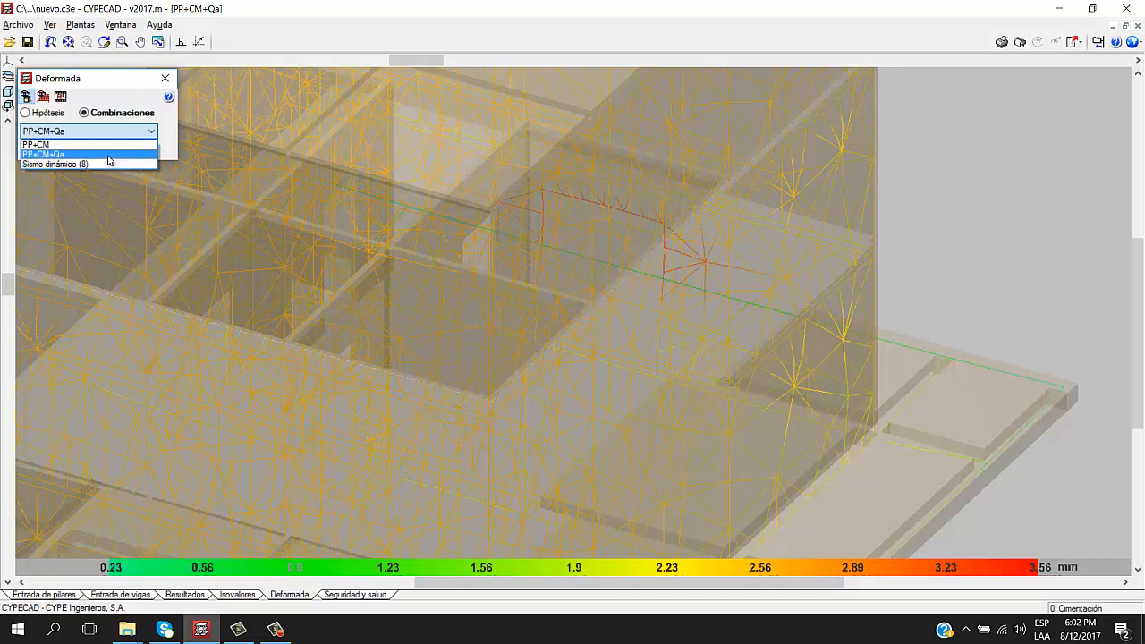
pyautogui.scroll(-5, 344, 245)
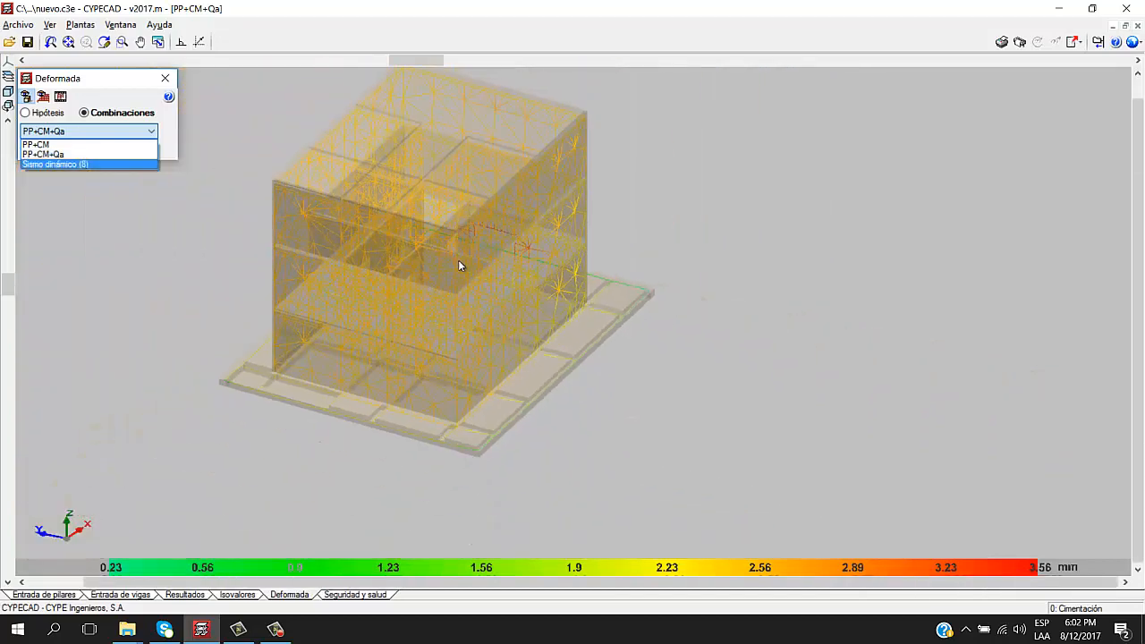
pyautogui.click(416, 60)
pyautogui.moveTo(438, 65); pyautogui.dragTo(664, 65)
pyautogui.scroll(5, 540, 307)
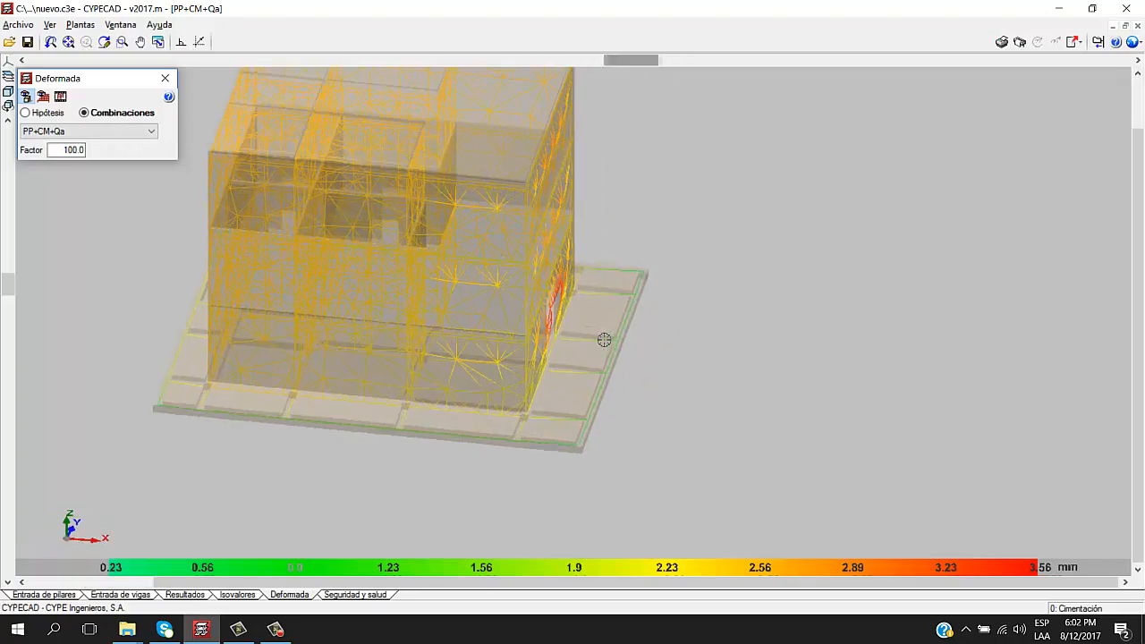
pyautogui.scroll(3, 539, 306)
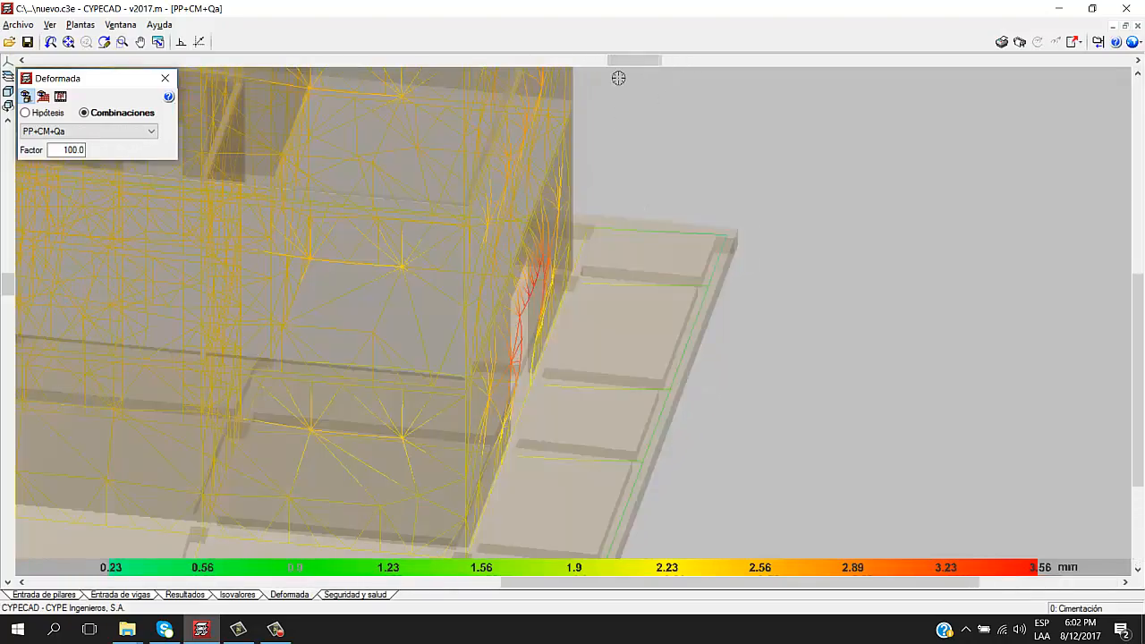
pyautogui.moveTo(638, 66); pyautogui.dragTo(703, 62)
pyautogui.scroll(3, 505, 366)
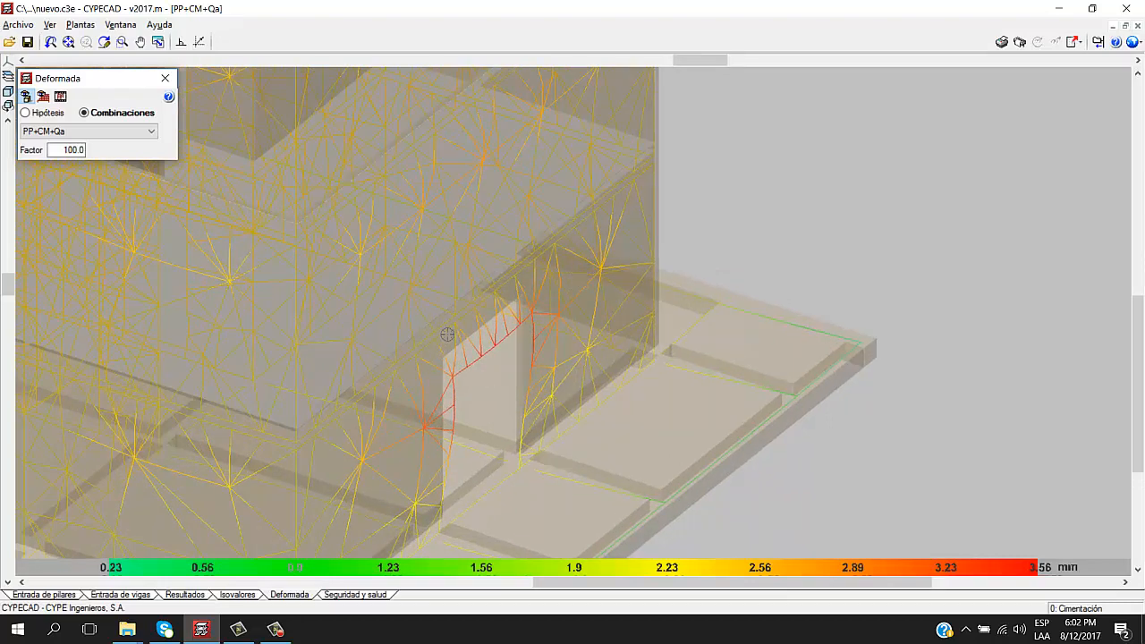
pyautogui.scroll(-3, 447, 334)
pyautogui.scroll(2, 510, 365)
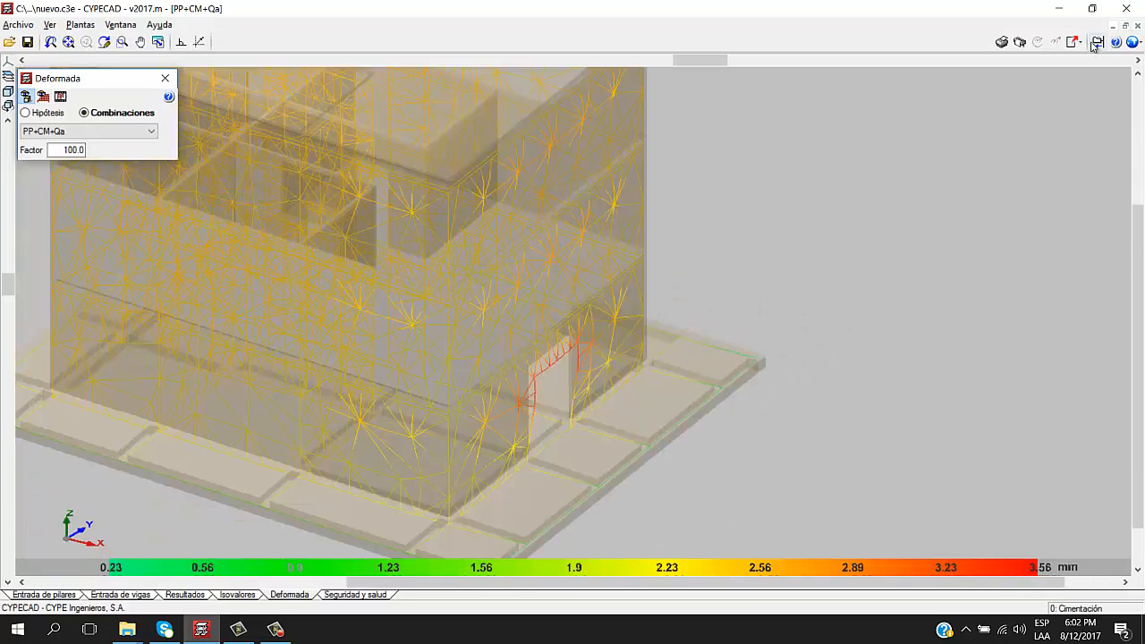
# Show the foundation results and review the reinforcement of edge beams V-001 and V-018 in the beam editor
pyautogui.click(143, 595)
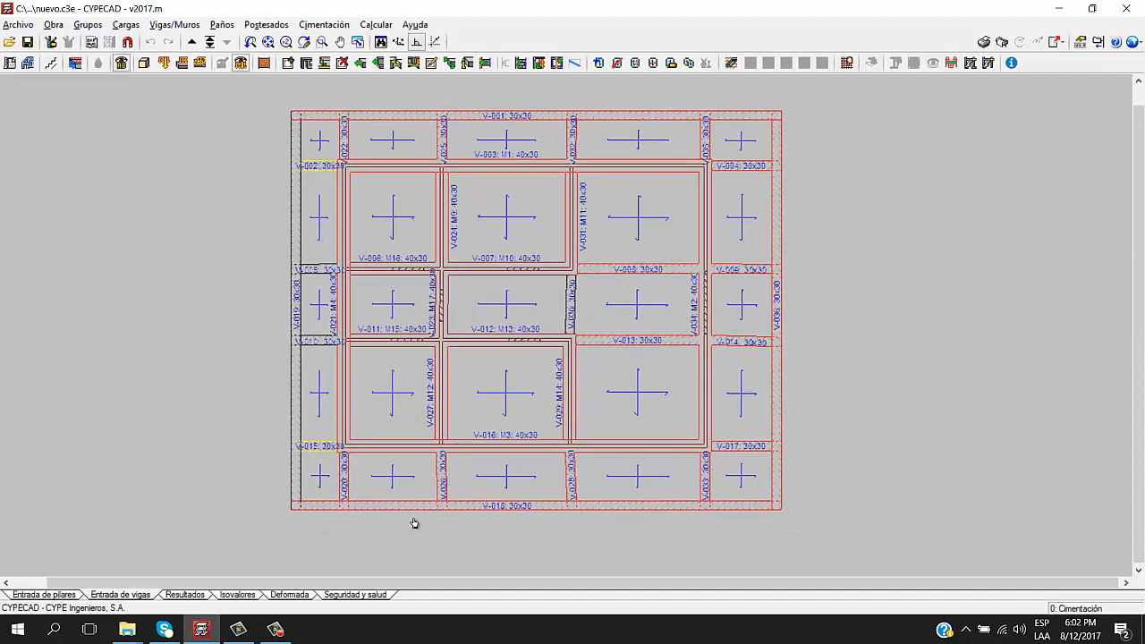
pyautogui.click(186, 595)
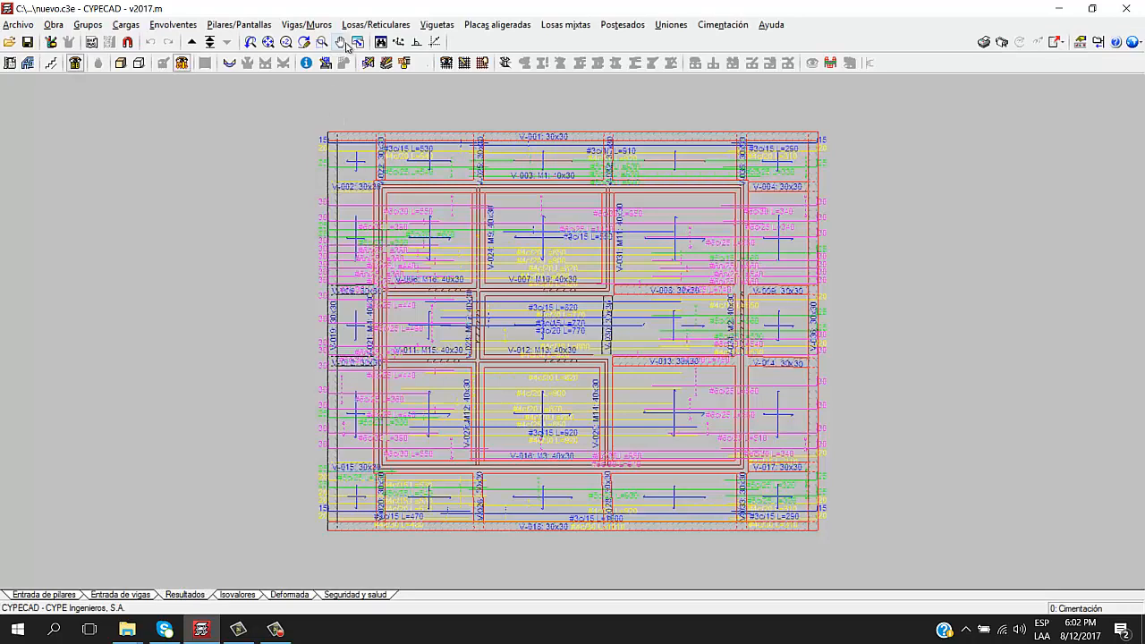
pyautogui.click(307, 24)
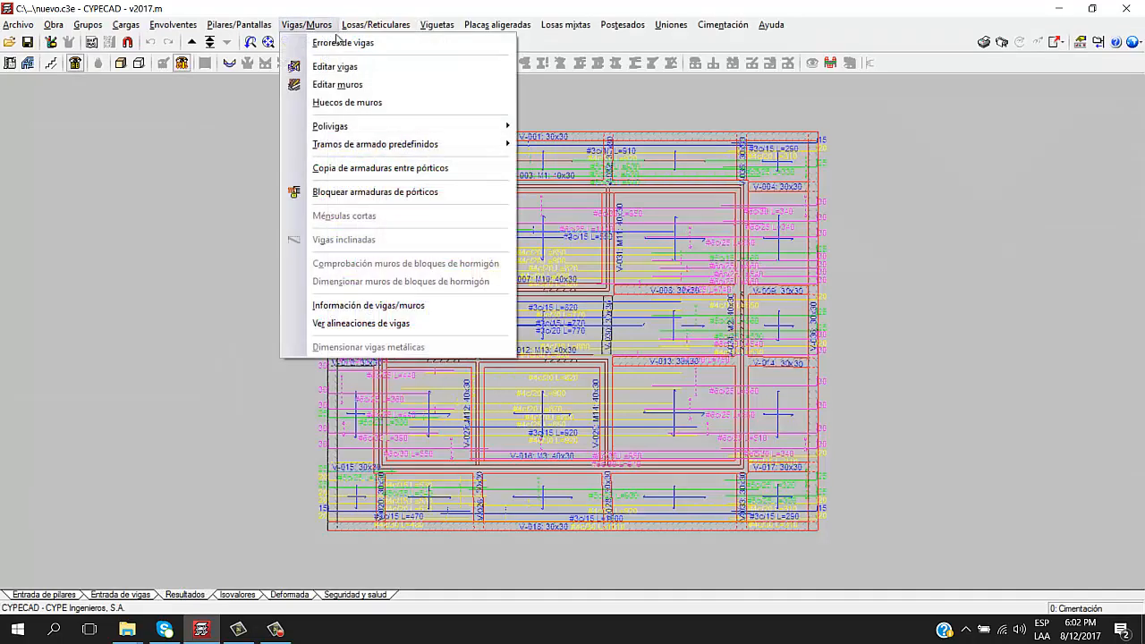
pyautogui.click(367, 70)
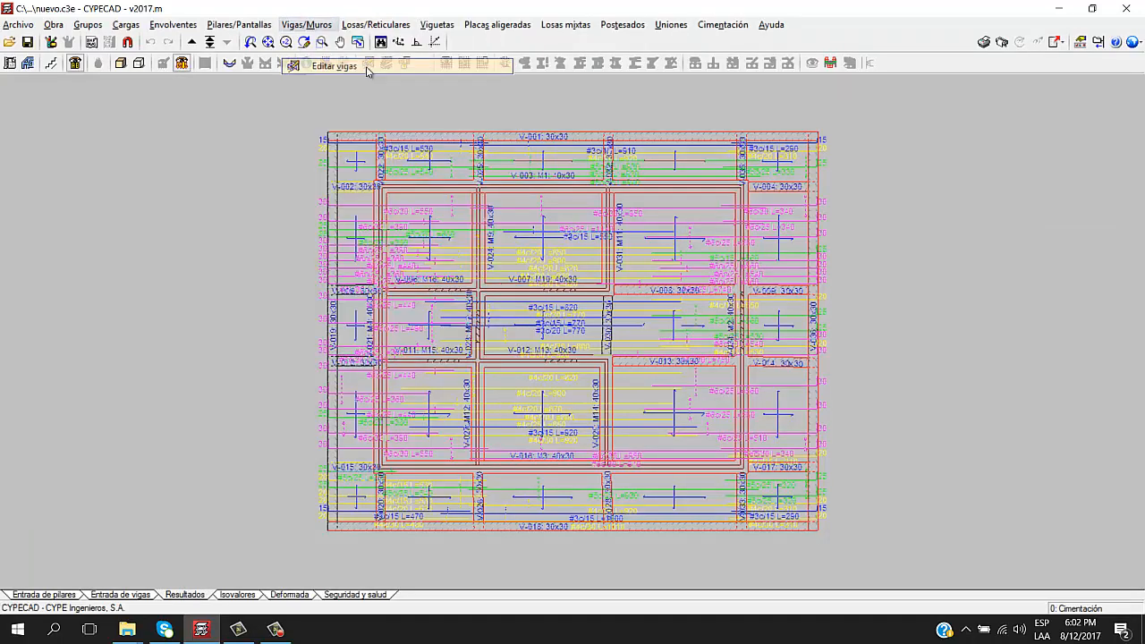
pyautogui.click(505, 133)
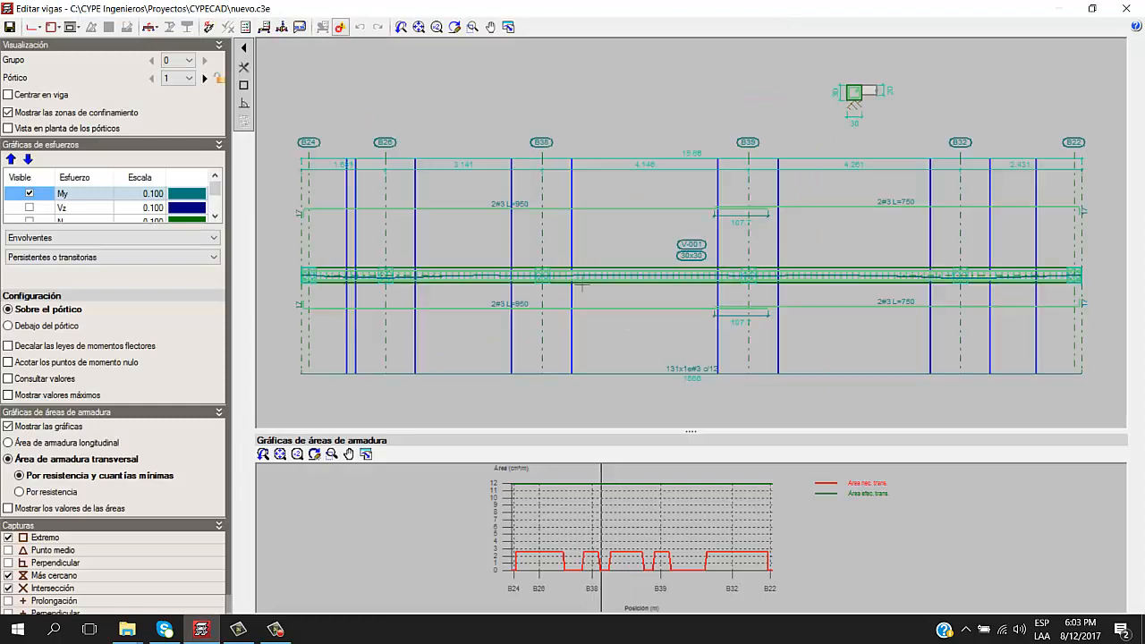
pyautogui.click(1126, 9)
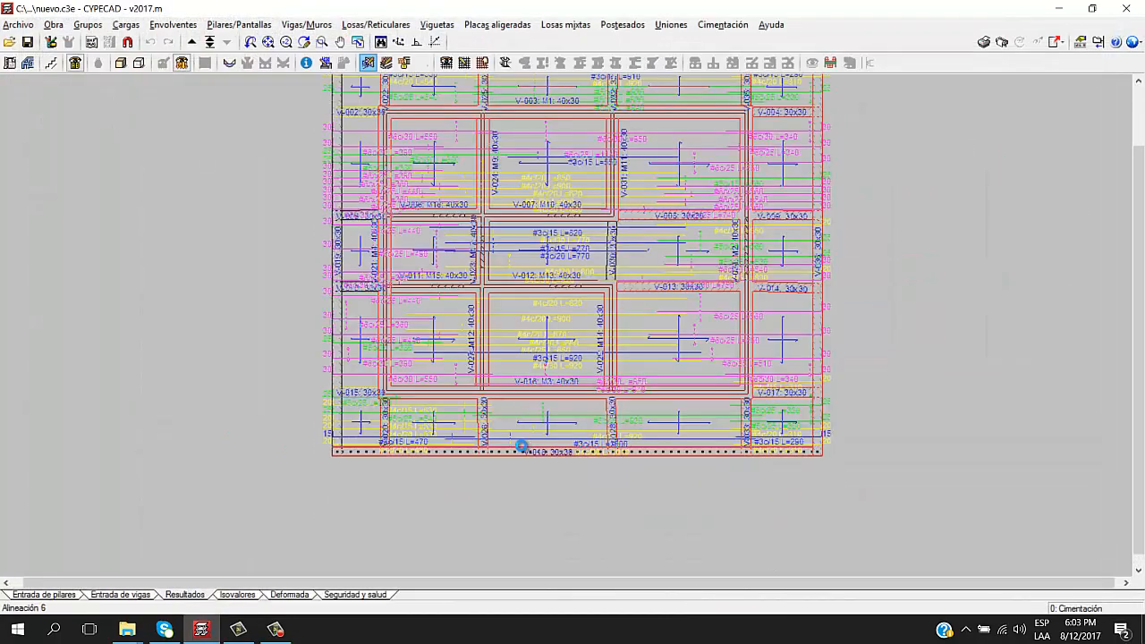
pyautogui.click(524, 449)
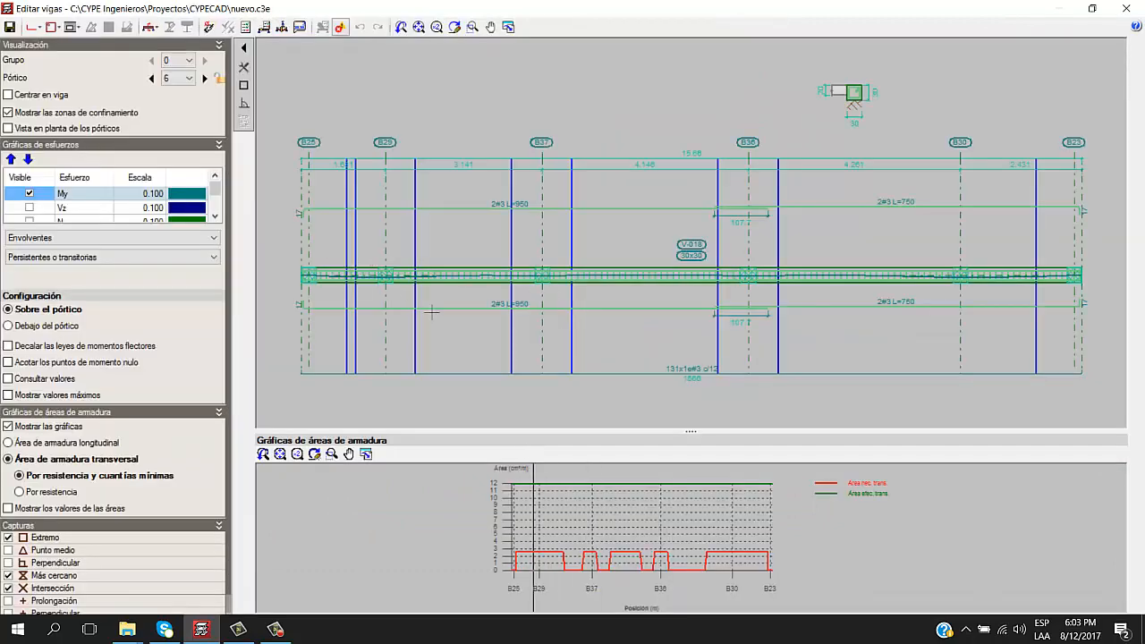
pyautogui.click(1138, 8)
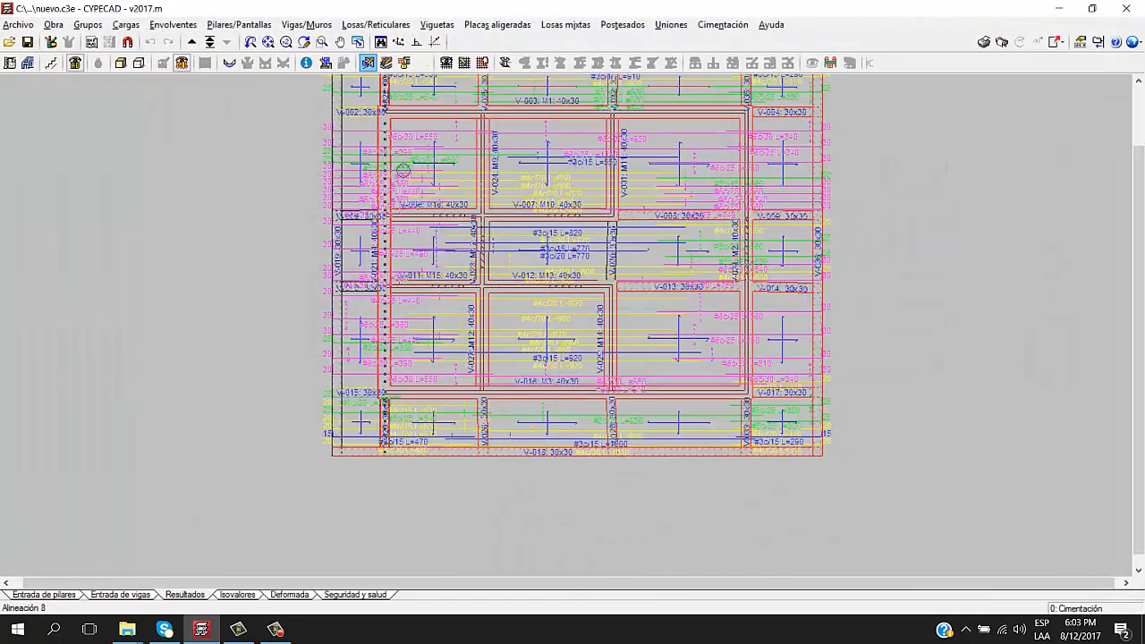
# Open the beam line of V-021 under wall M4 for editing and review its E.L.U. and E.L.S. checks
pyautogui.click(394, 173)
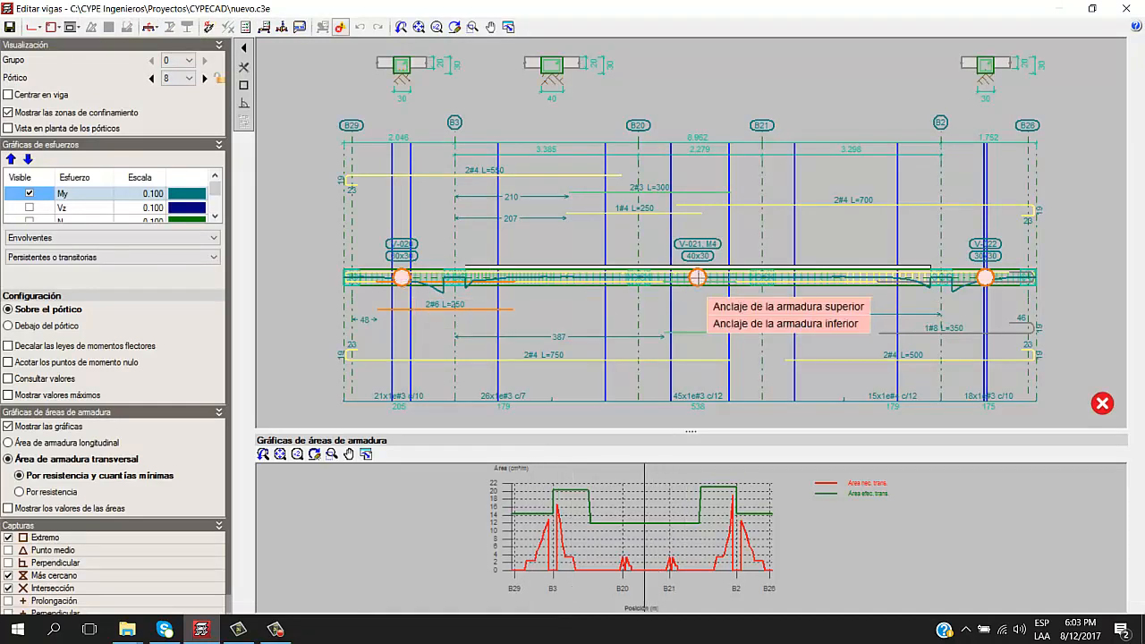
pyautogui.click(245, 27)
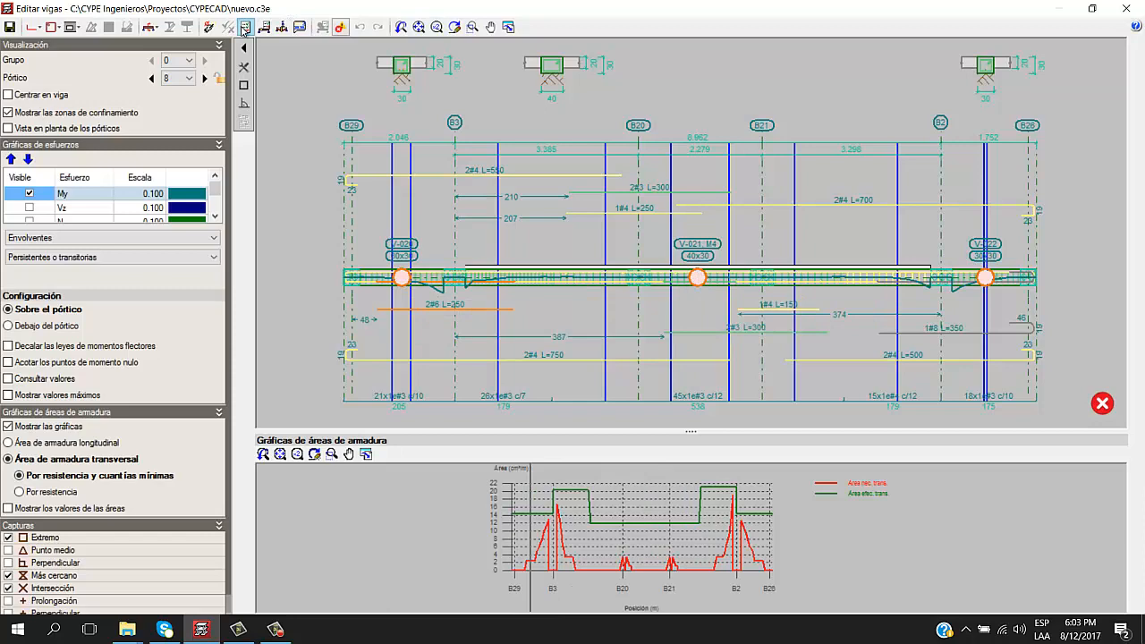
pyautogui.click(601, 279)
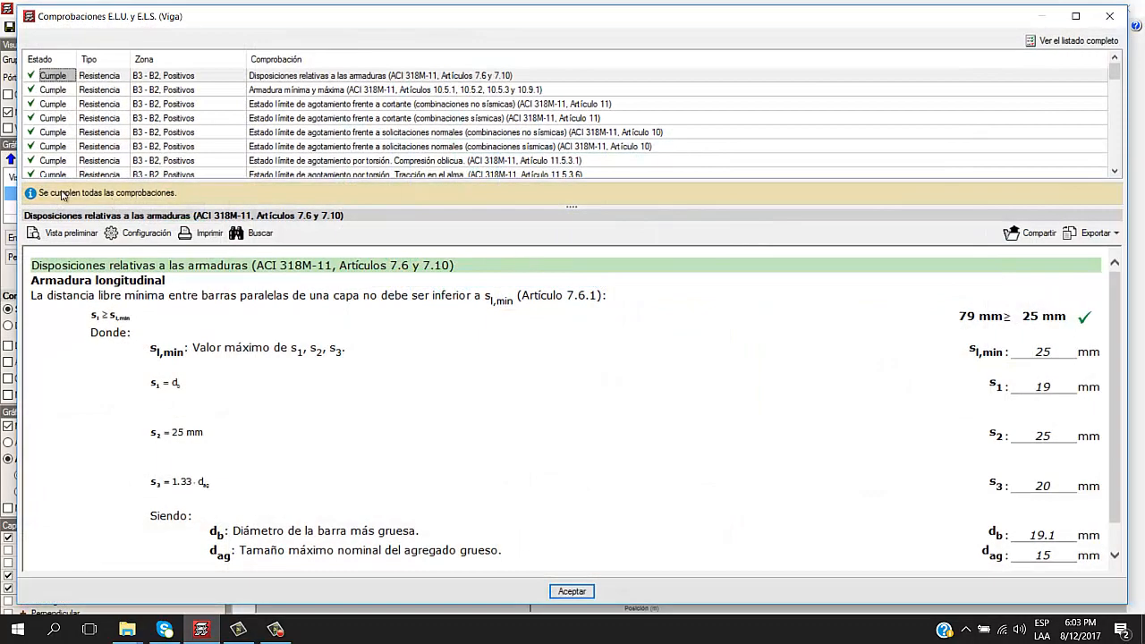
pyautogui.click(1109, 16)
# Examine the moment diagram and reinforcement of V-021 and V-022 around node B2, and return to the foundation plan
pyautogui.scroll(-5, 686, 297)
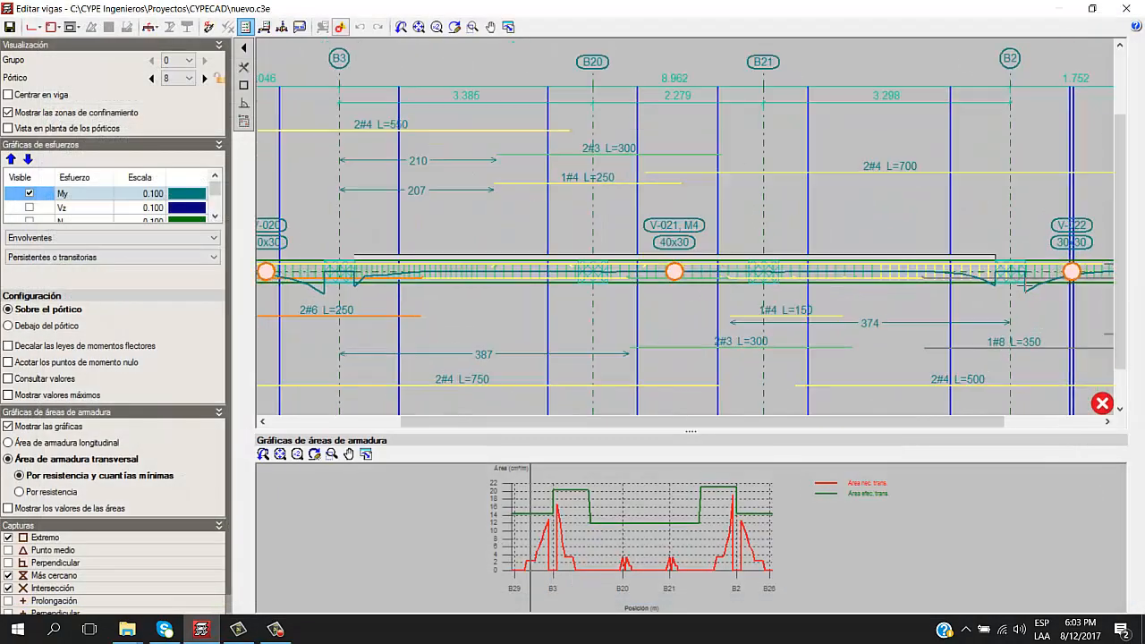
pyautogui.moveTo(984, 268)
pyautogui.mouseDown(button='middle')
pyautogui.moveTo(647, 263)
pyautogui.moveTo(558, 276)
pyautogui.mouseUp(button='middle')
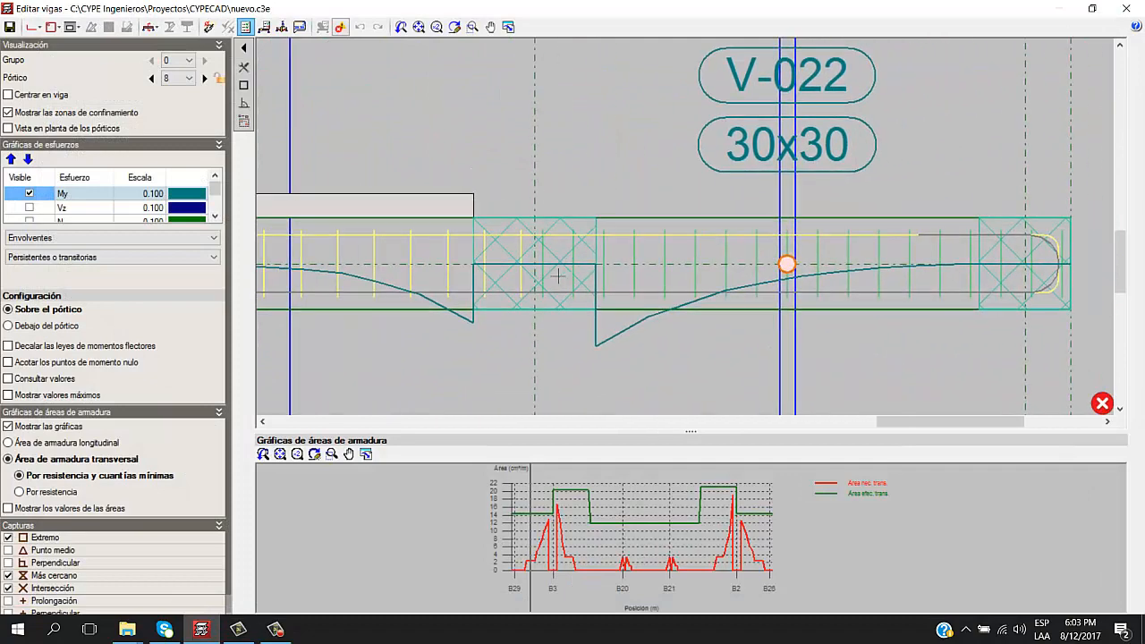
pyautogui.moveTo(741, 247)
pyautogui.mouseDown(button='middle')
pyautogui.moveTo(1118, 254)
pyautogui.moveTo(878, 256)
pyautogui.mouseUp(button='middle')
pyautogui.scroll(4, 895, 279)
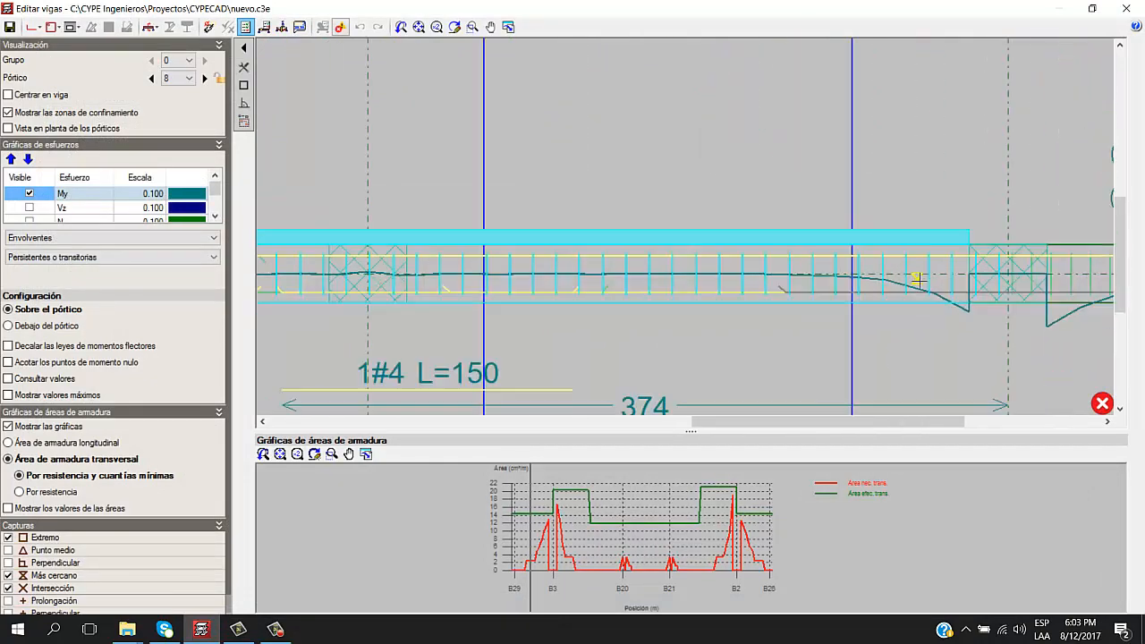
pyautogui.scroll(2, 895, 279)
pyautogui.click(1125, 8)
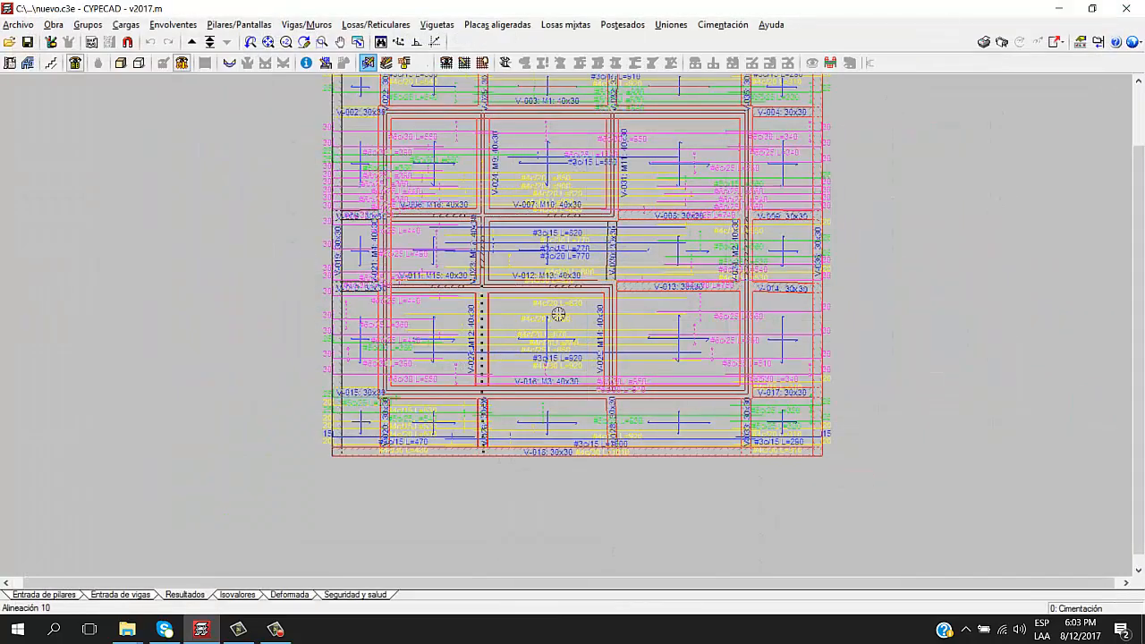
pyautogui.moveTo(470, 299); pyautogui.dragTo(399, 322, button='middle')
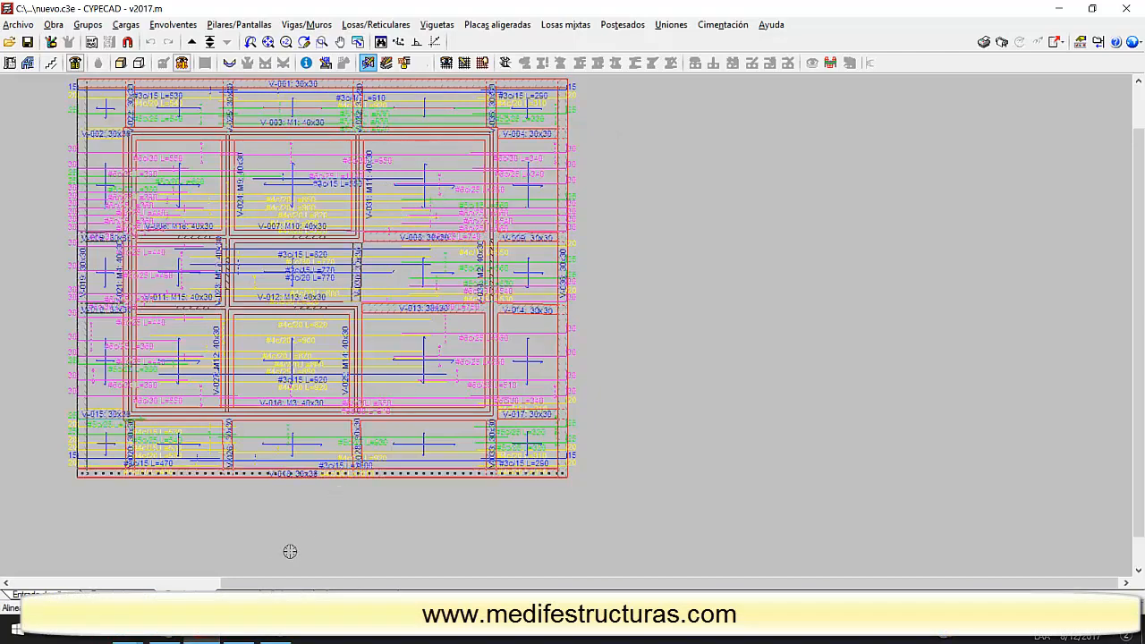
# Show the foundation's Z displacement isovalues and compare the PP+CM+Qa combination with the Peso propio load case
pyautogui.click(244, 594)
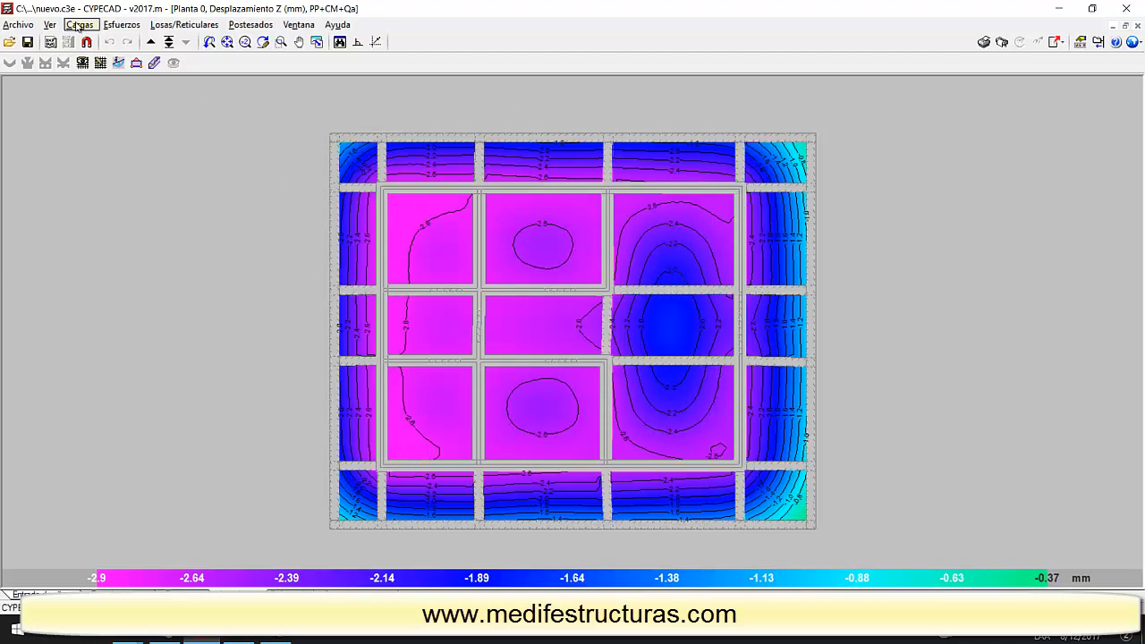
pyautogui.click(52, 43)
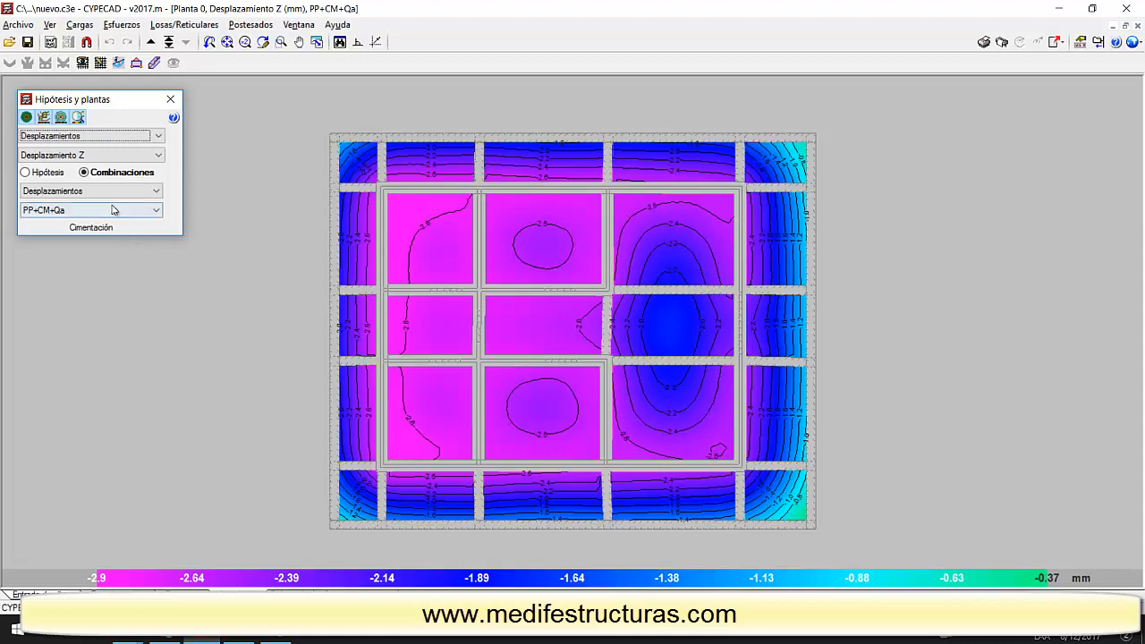
pyautogui.click(47, 172)
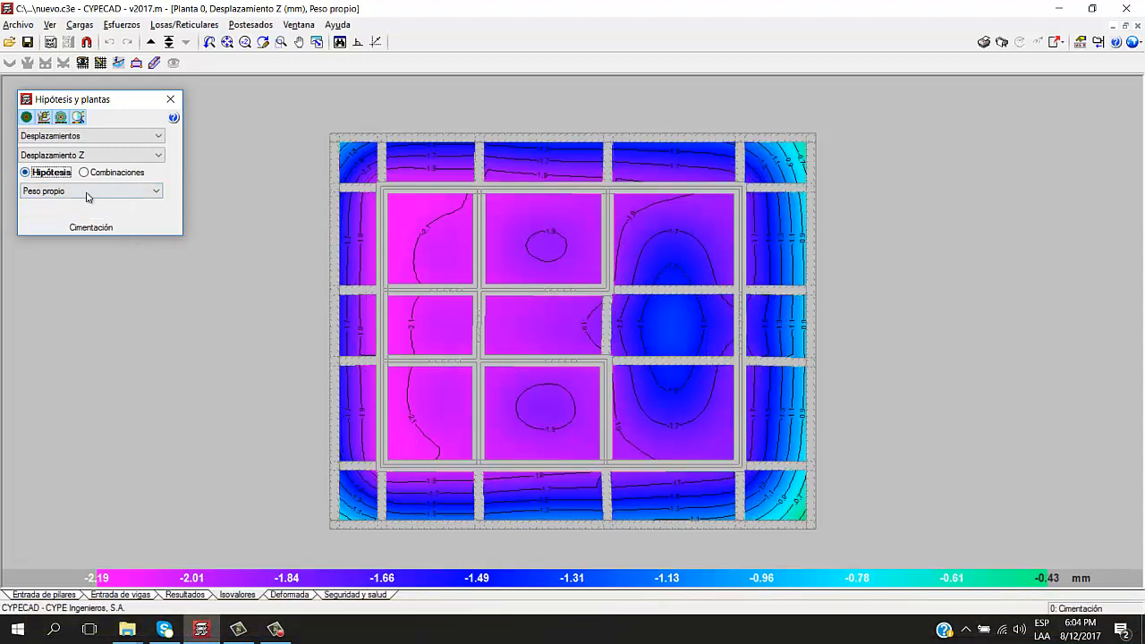
pyautogui.click(85, 171)
pyautogui.click(45, 174)
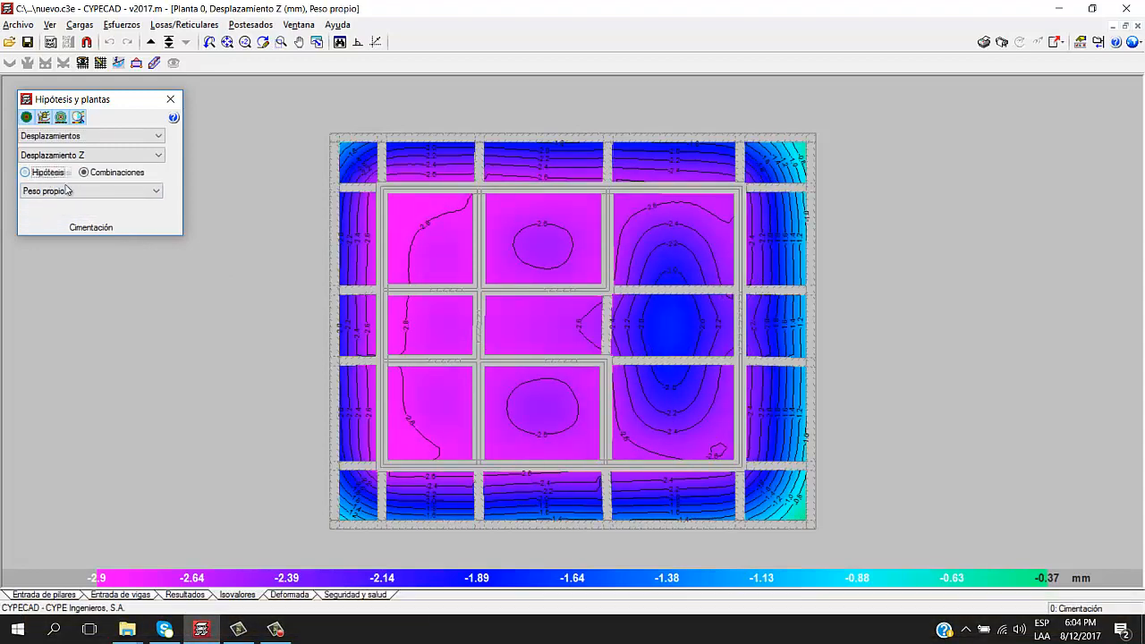
# Display the foundation's Z displacement isovalues for Sismo X and for Sismo Y in Modo 1
pyautogui.click(66, 190)
pyautogui.click(80, 236)
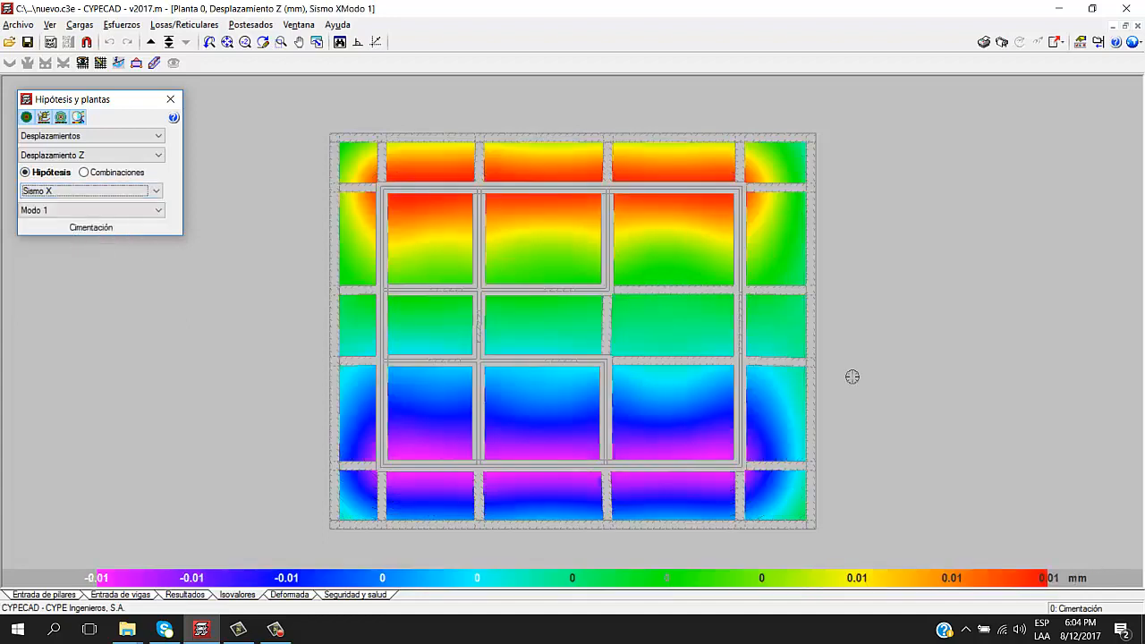
pyautogui.click(138, 192)
pyautogui.click(102, 243)
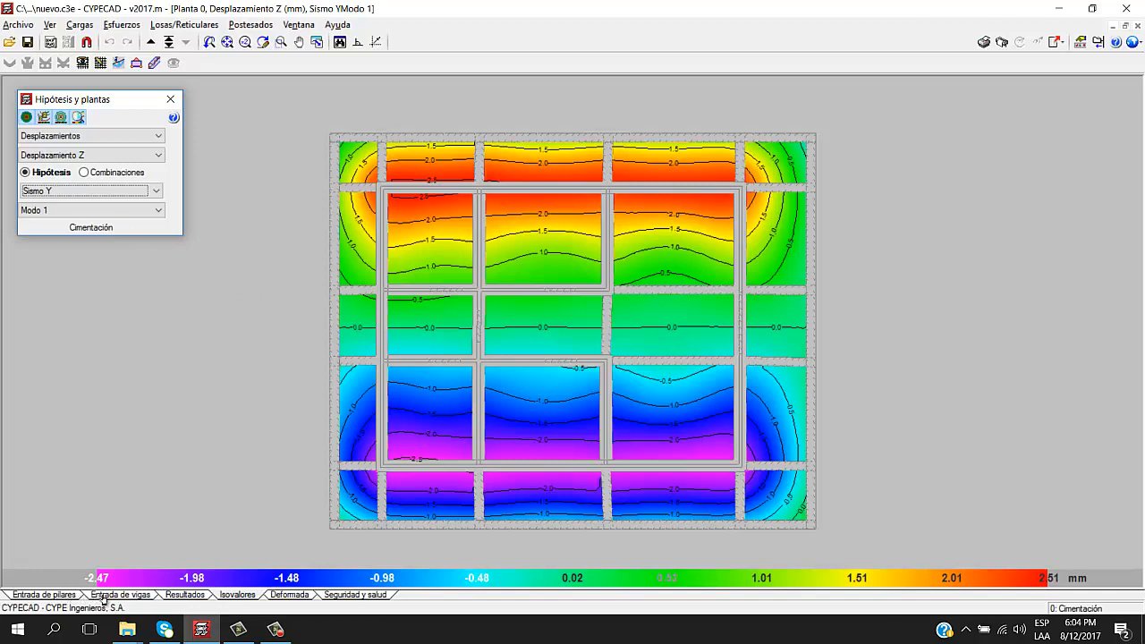
# Go to the Forjado 1 results and examine the punching reinforcement at the corner of walls M10 and M11
pyautogui.click(174, 595)
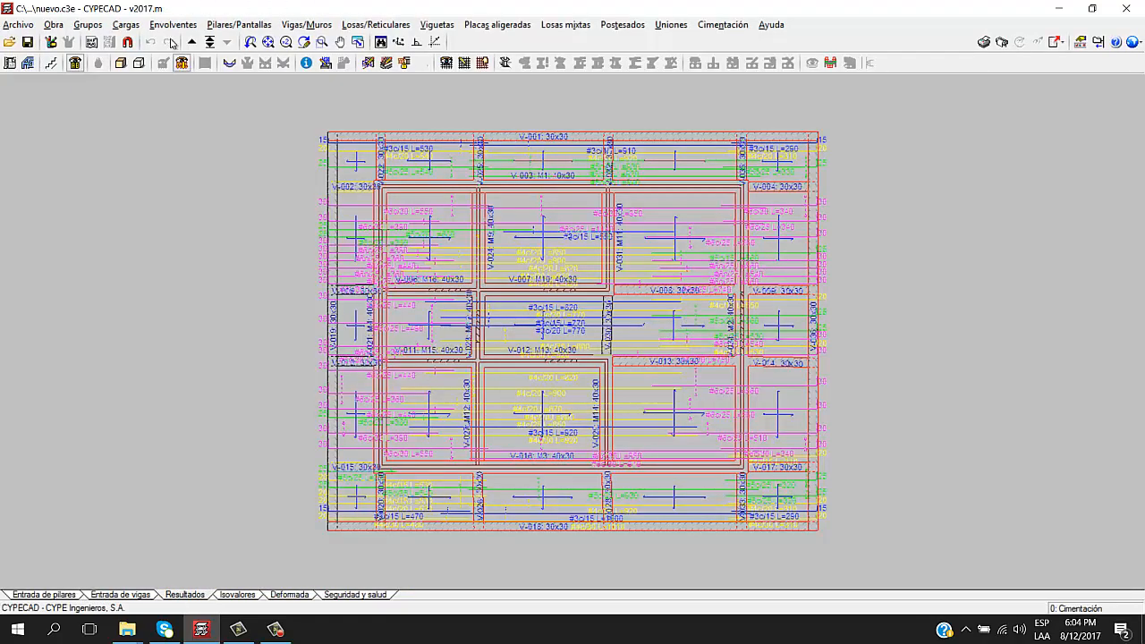
pyautogui.click(191, 42)
pyautogui.scroll(4, 669, 297)
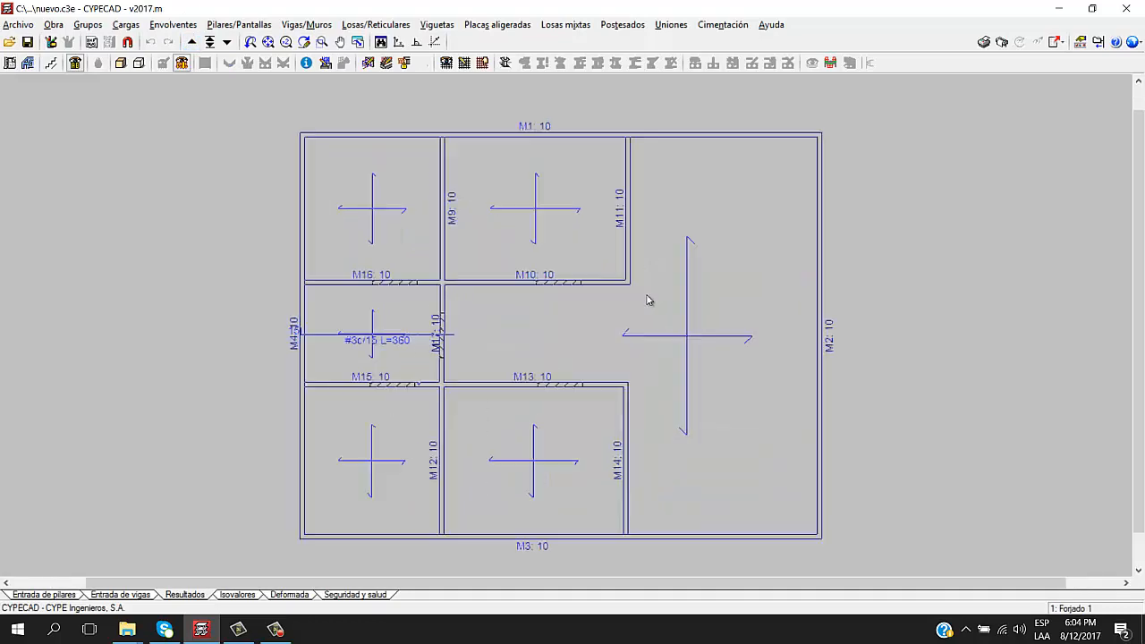
pyautogui.scroll(1, 626, 282)
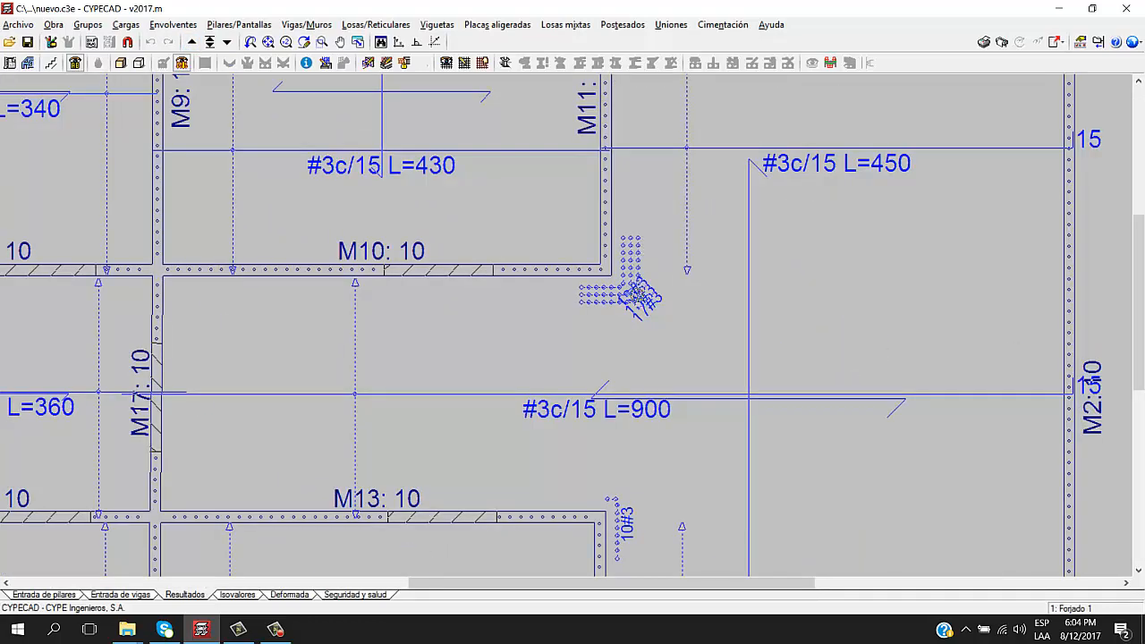
pyautogui.scroll(-2, 581, 281)
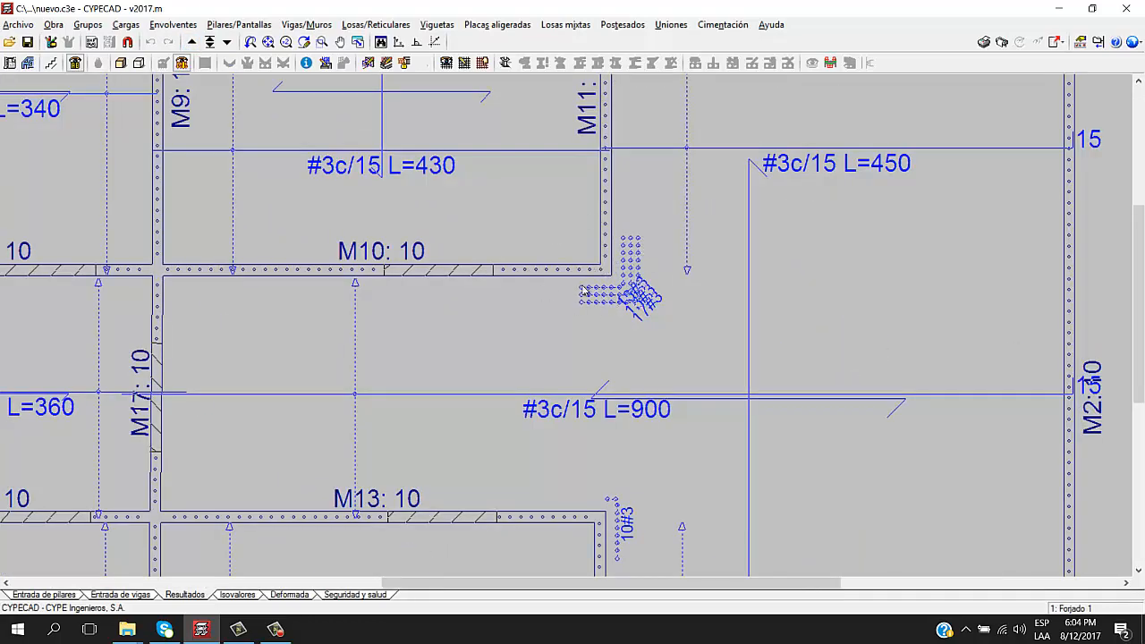
pyautogui.moveTo(622, 281); pyautogui.dragTo(527, 281, button='middle')
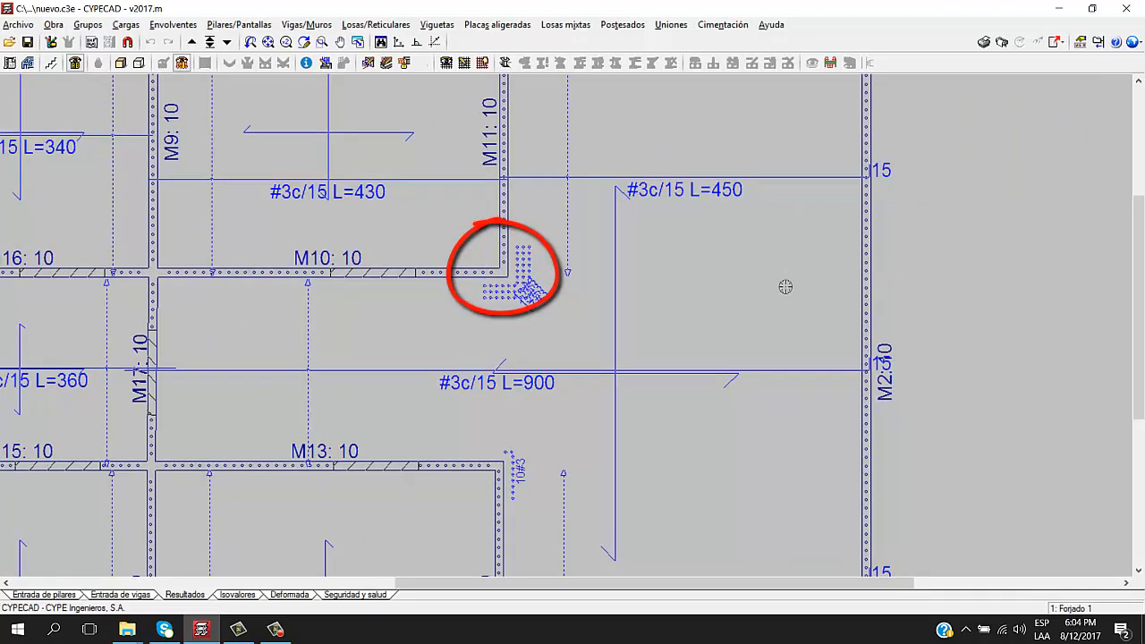
# Activate the Punzonamiento check and examine the punching area around the corner of walls M10 and M11 in Forjado 1
pyautogui.click(505, 62)
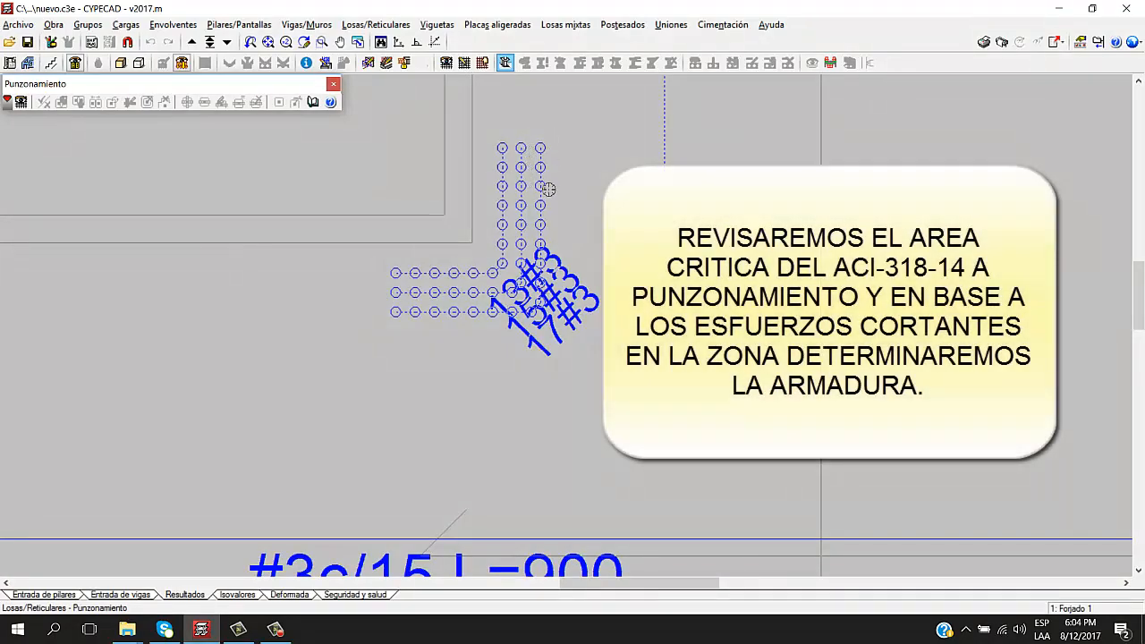
pyautogui.scroll(-5, 479, 241)
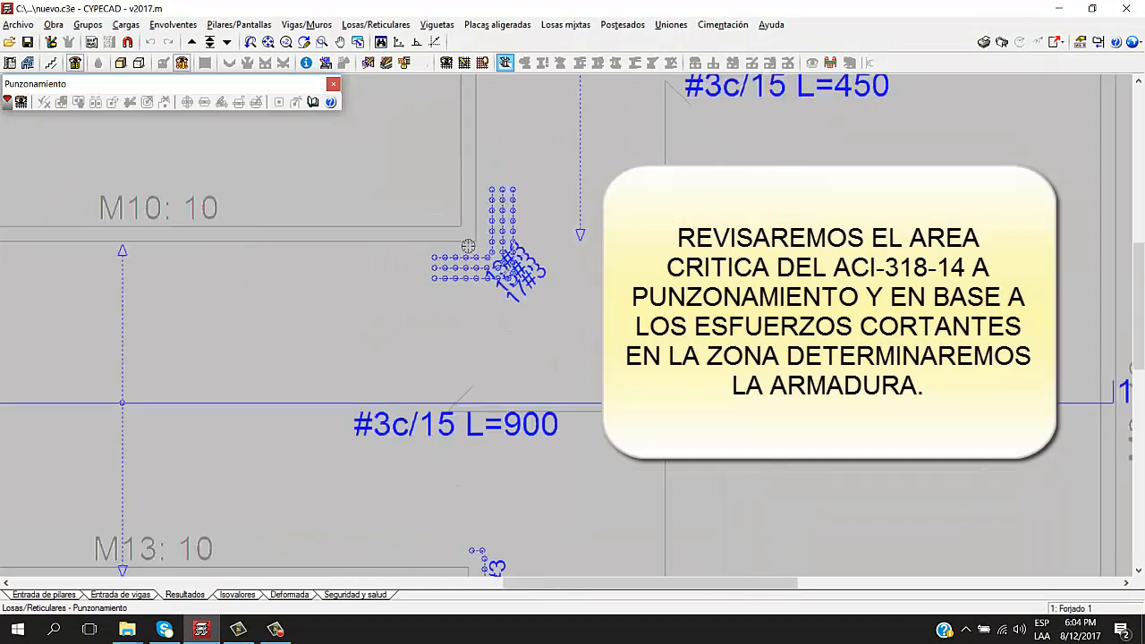
pyautogui.scroll(-1, 487, 261)
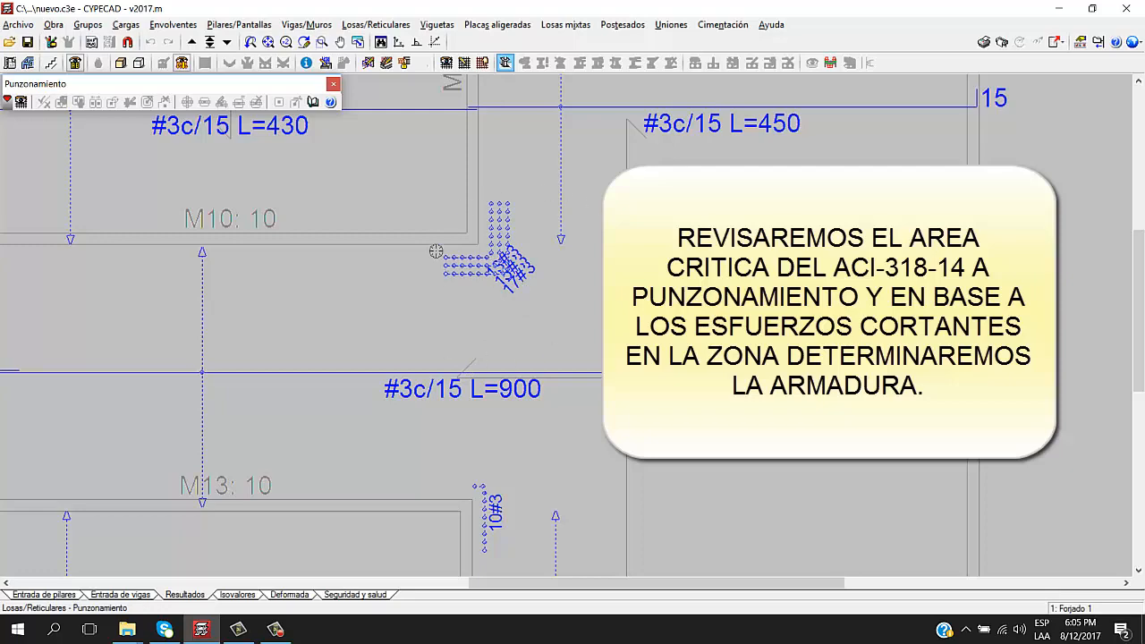
pyautogui.scroll(-1, 477, 238)
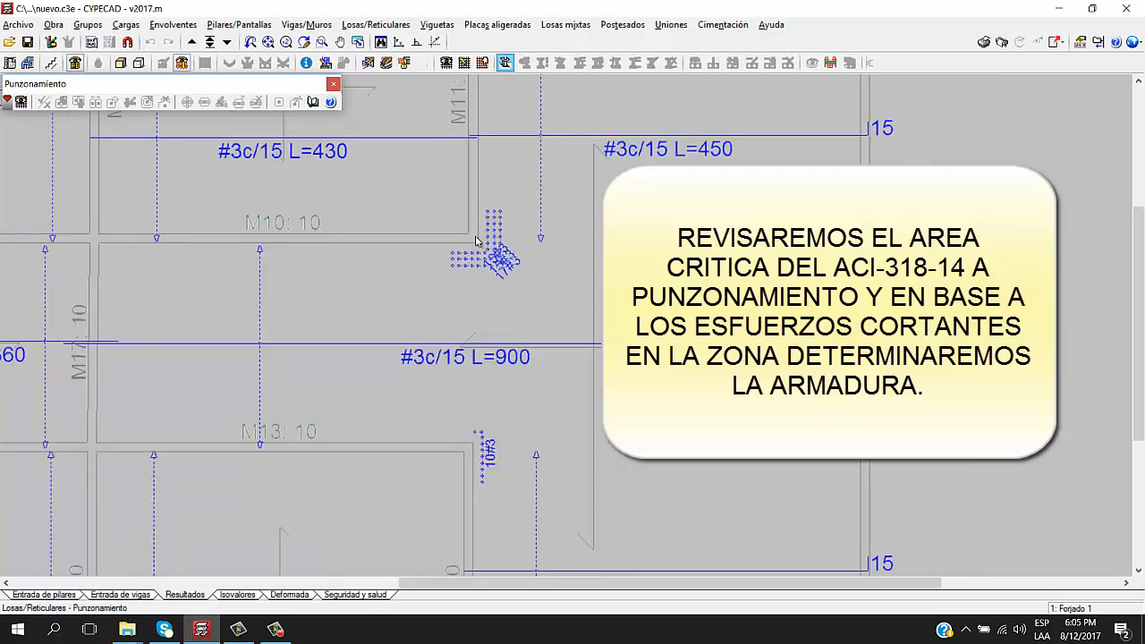
pyautogui.scroll(-2, 475, 240)
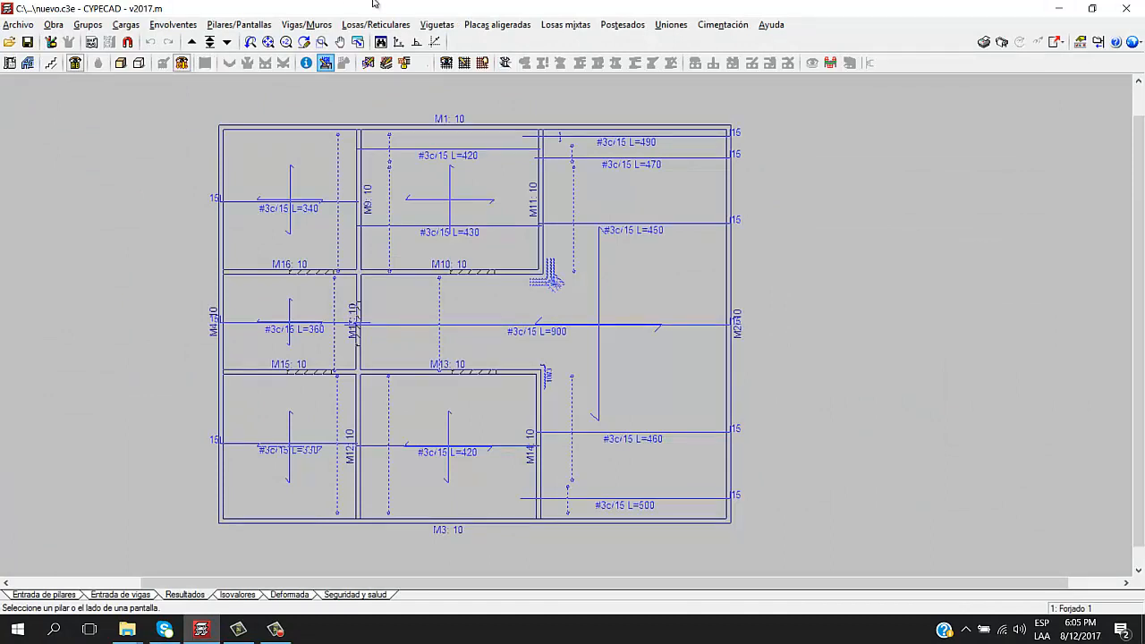
# Inspect the reinforcement and compliance factor of wall M2 for Cimentación - Forjado 1, and the reinforcement of wall M10
pyautogui.click(329, 30)
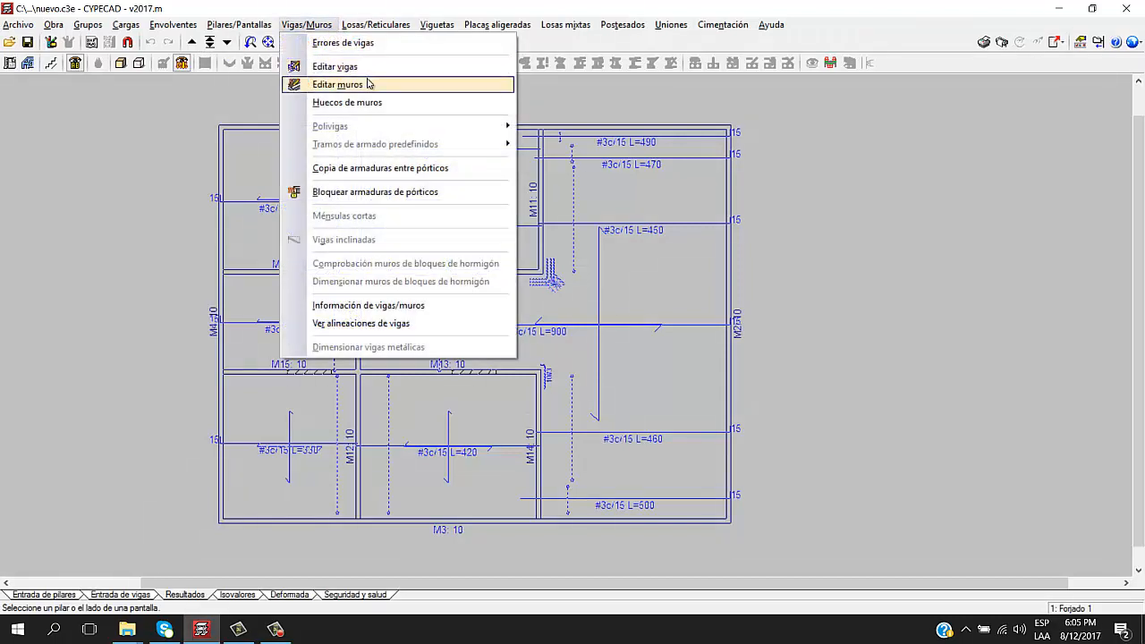
pyautogui.click(373, 84)
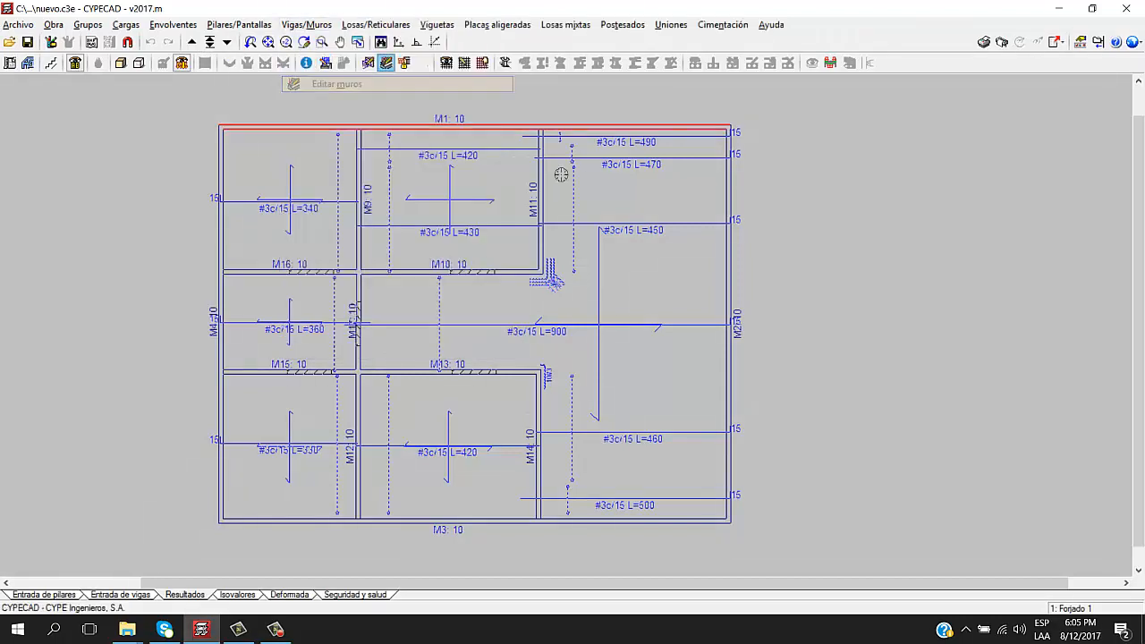
pyautogui.click(728, 238)
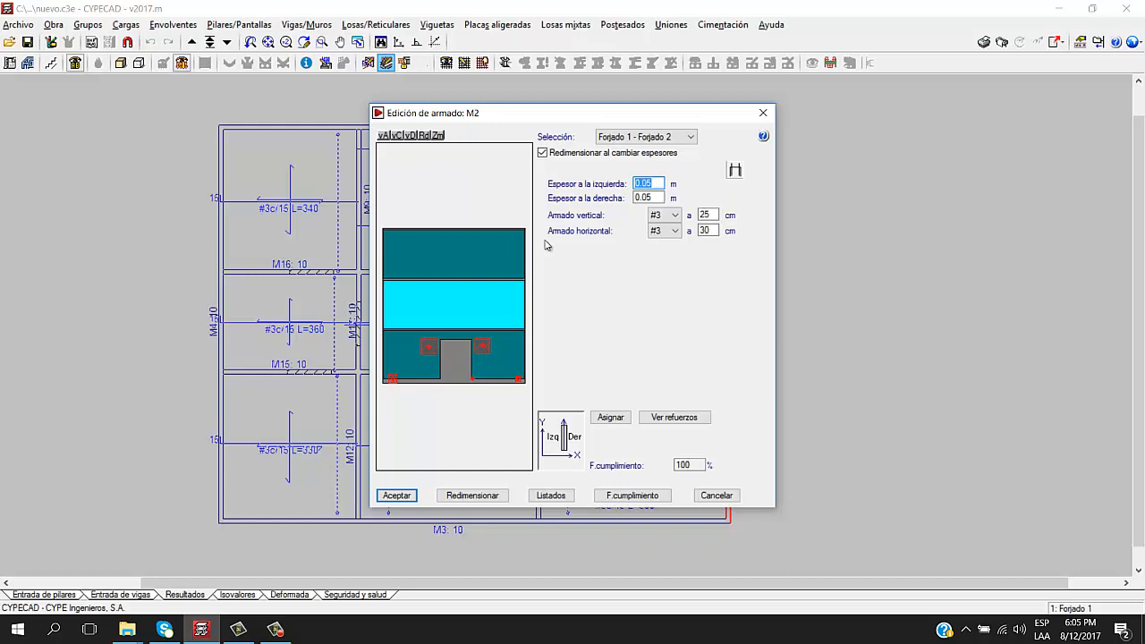
pyautogui.click(514, 360)
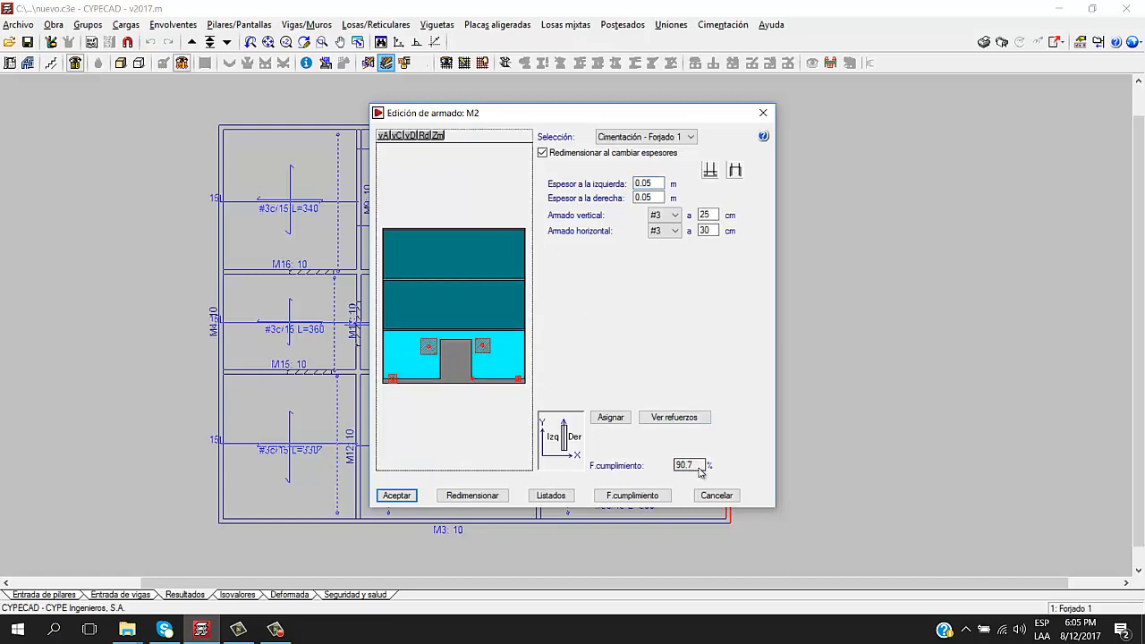
pyautogui.moveTo(700, 471); pyautogui.dragTo(671, 470)
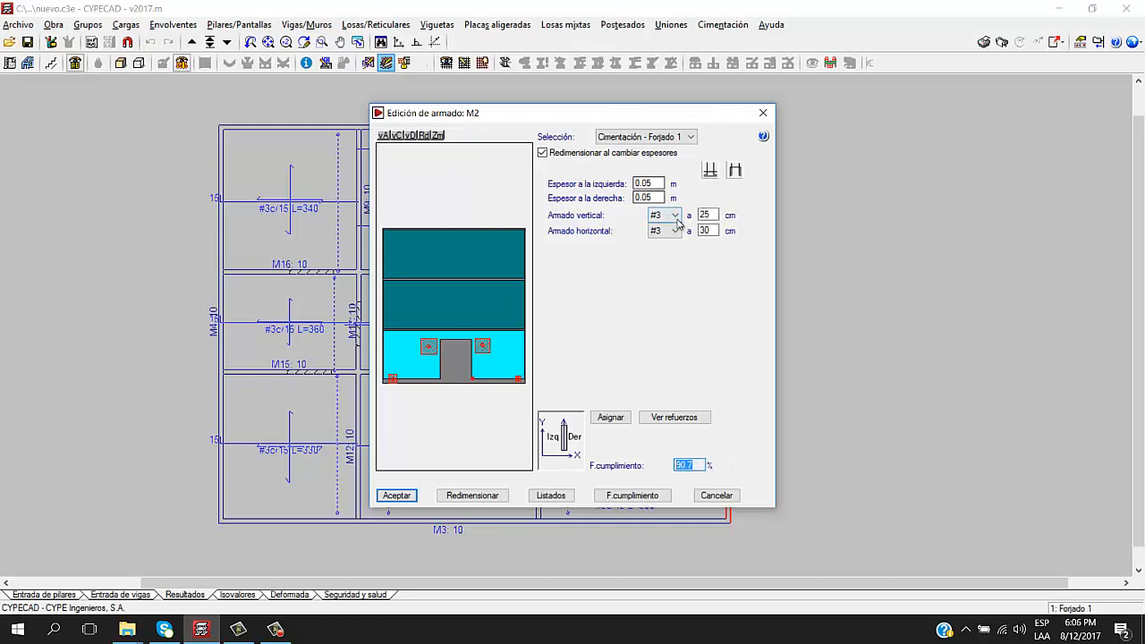
pyautogui.click(765, 114)
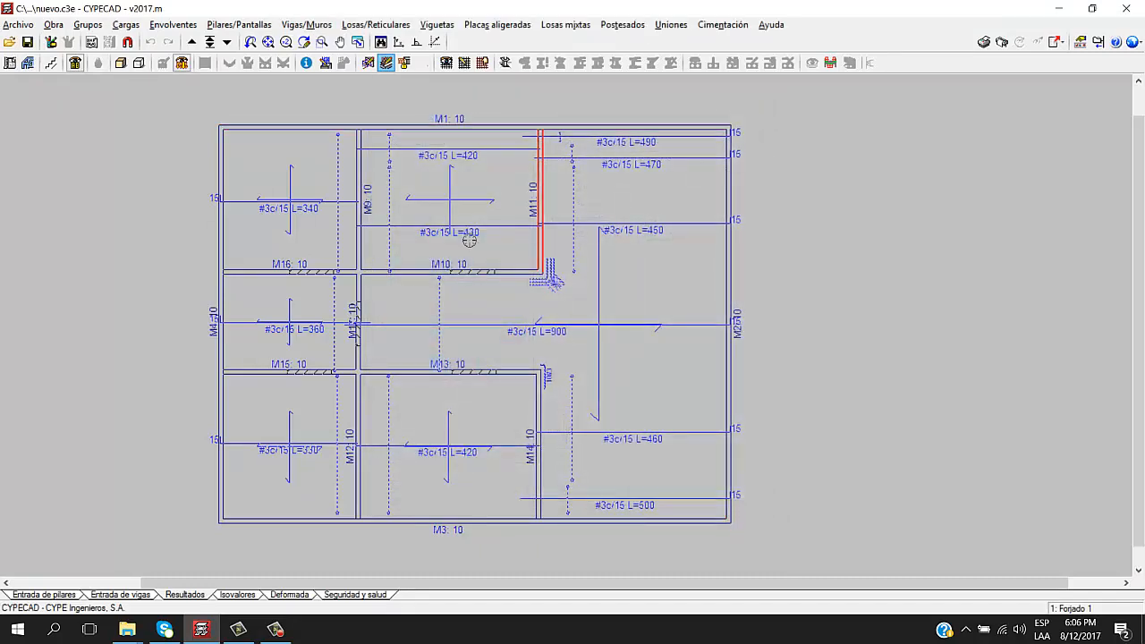
pyautogui.click(409, 268)
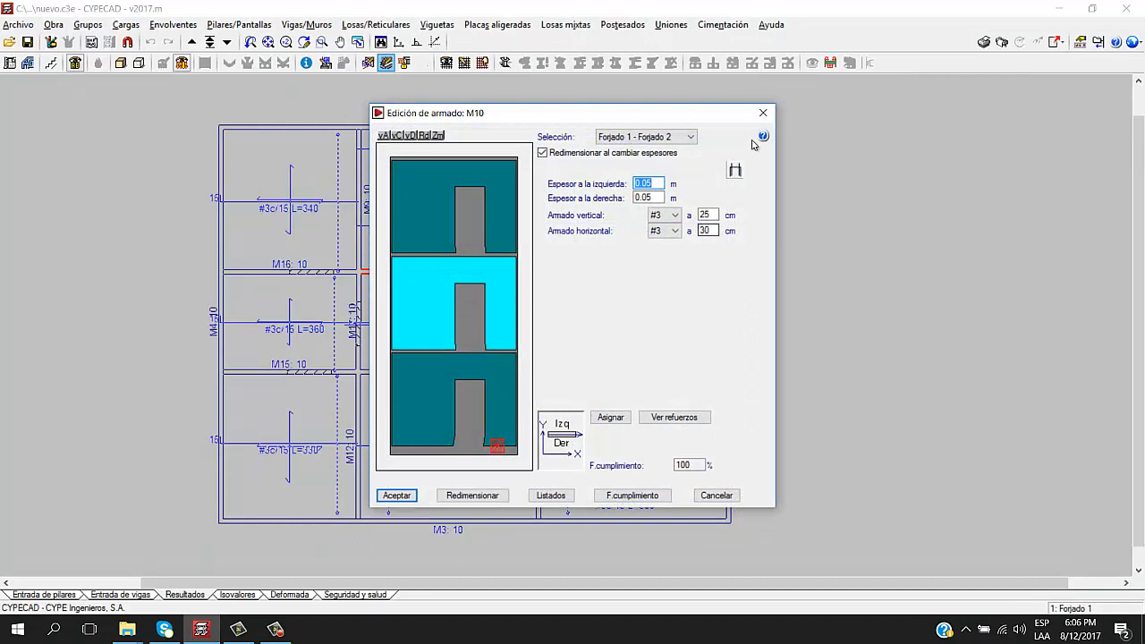
pyautogui.click(762, 112)
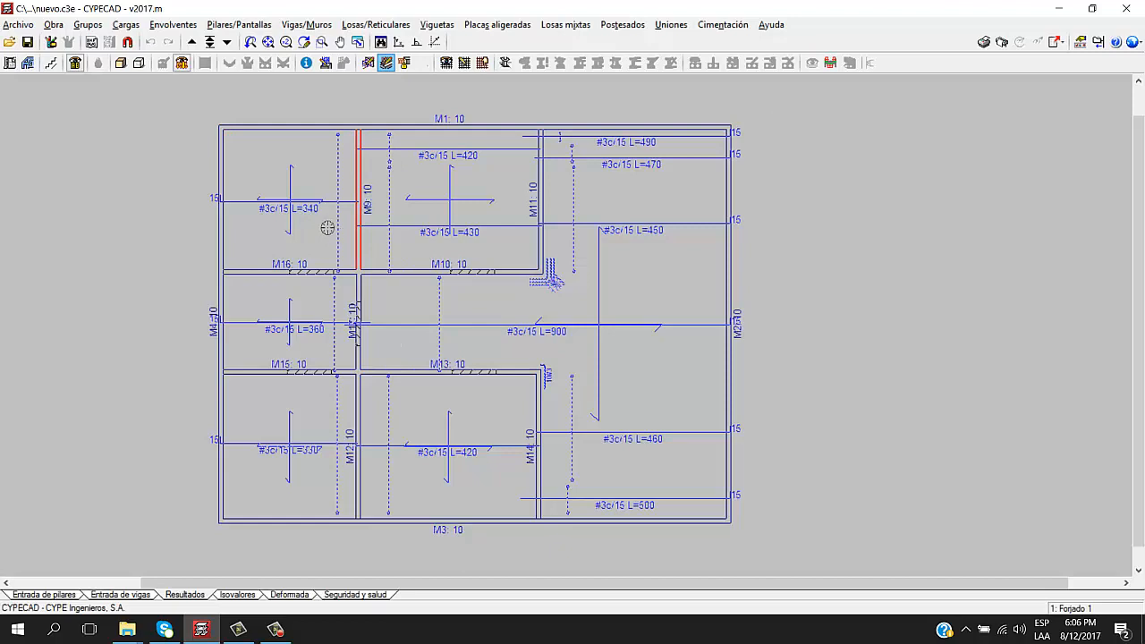
# Examine the building's 3D model, focusing on the roof slab spans and wall supports, and return to the floor plan
pyautogui.click(120, 62)
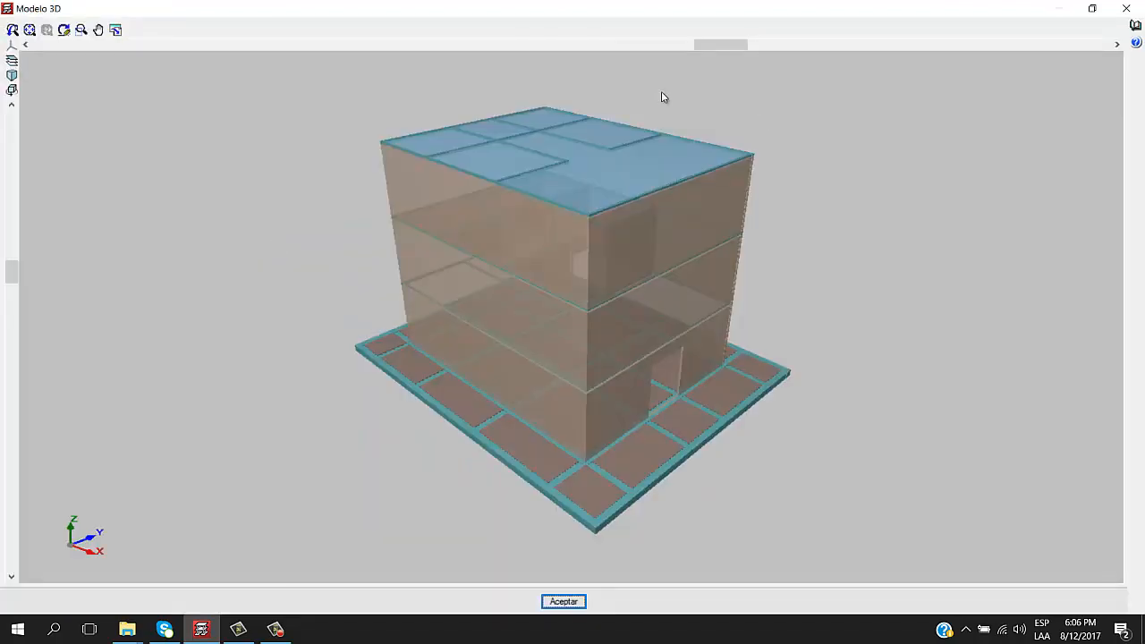
pyautogui.moveTo(671, 149); pyautogui.dragTo(615, 200, button='middle')
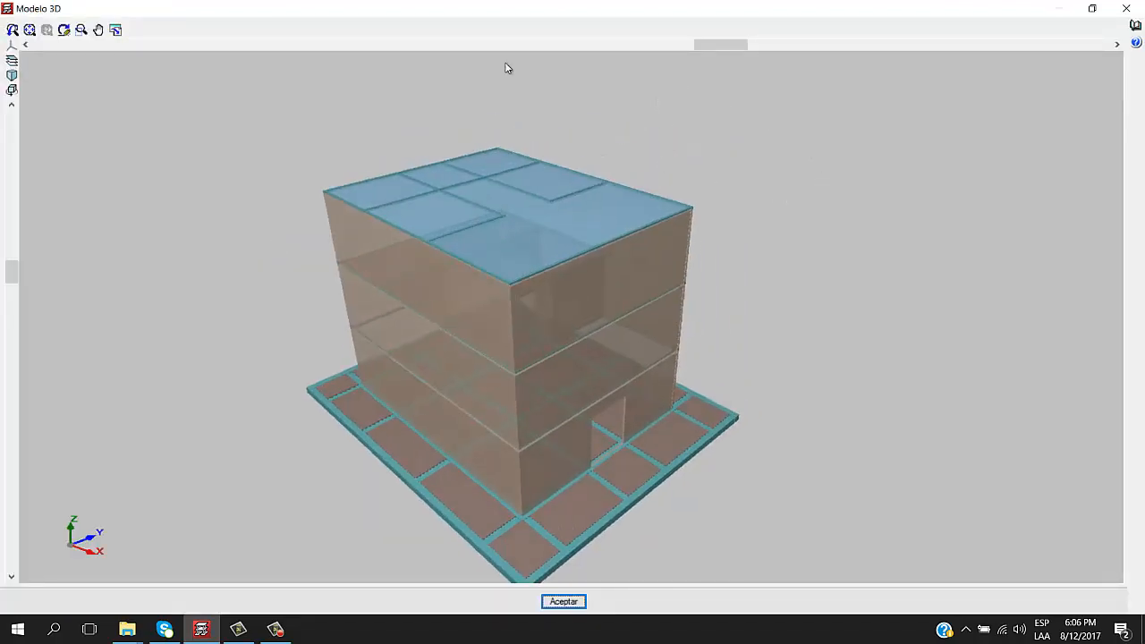
pyautogui.moveTo(458, 238); pyautogui.dragTo(454, 298, button='middle')
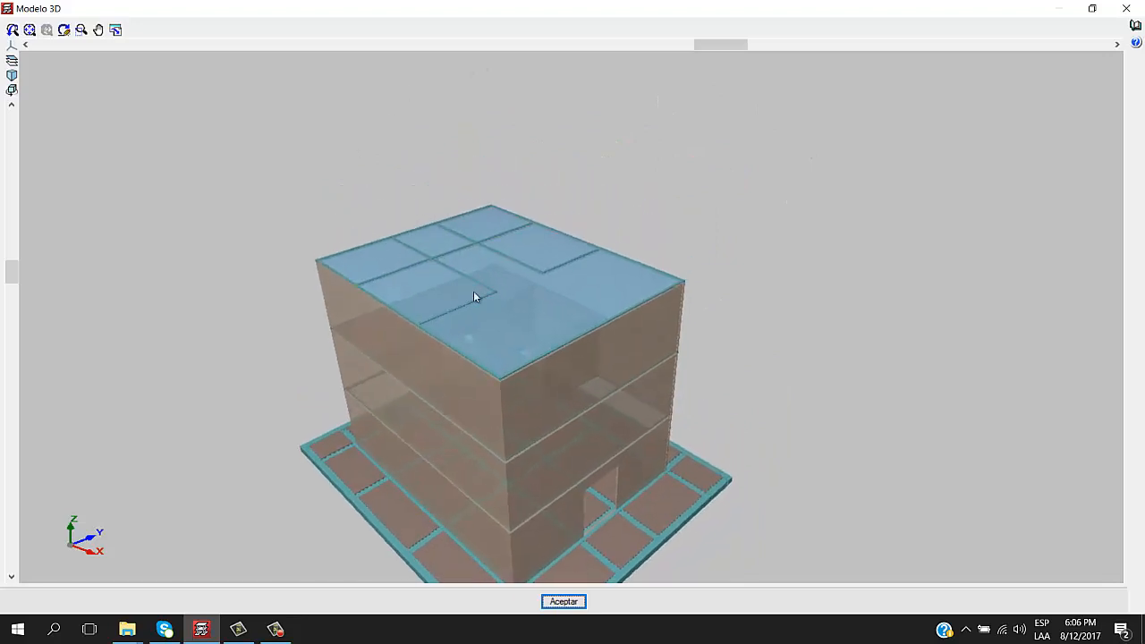
pyautogui.scroll(5, 475, 296)
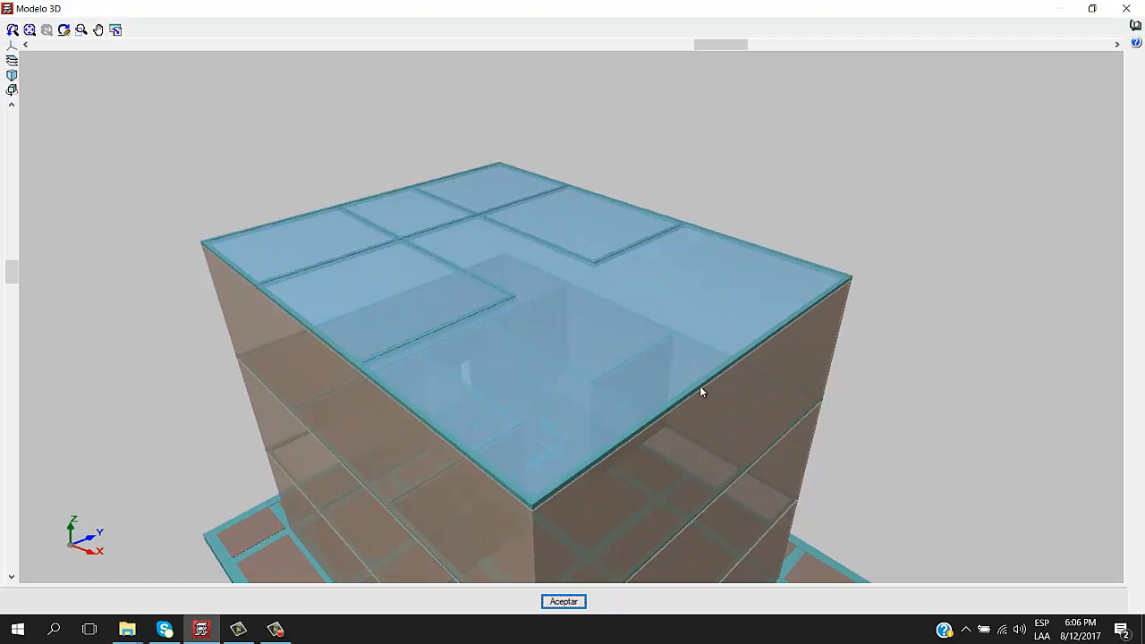
pyautogui.scroll(-1, 504, 305)
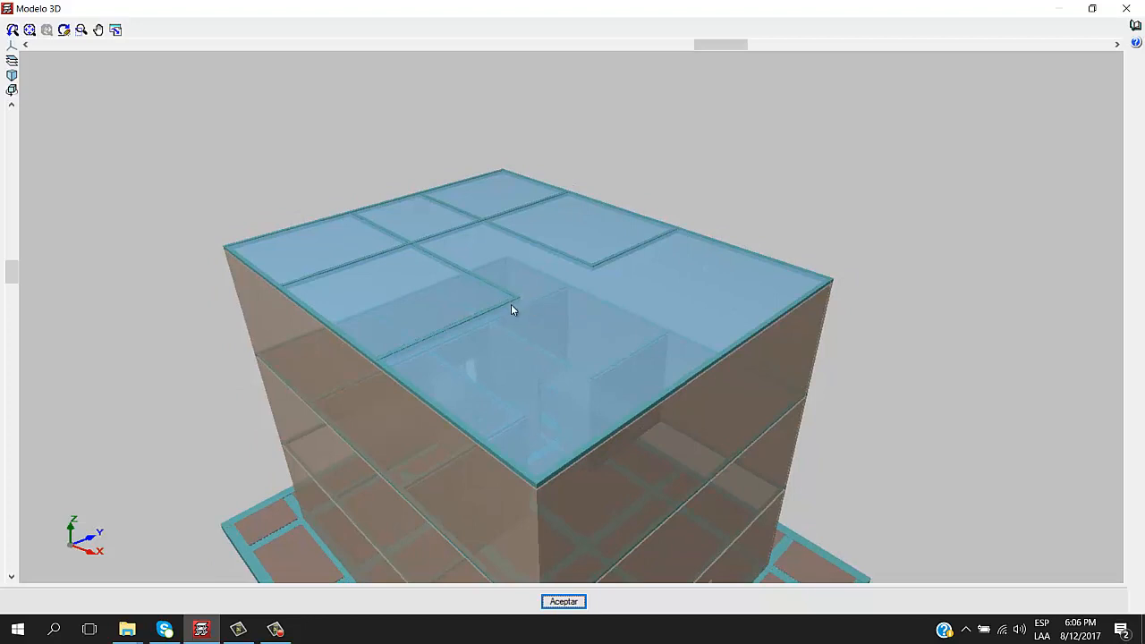
pyautogui.moveTo(511, 304); pyautogui.dragTo(475, 270, button='middle')
pyautogui.scroll(-1, 414, 296)
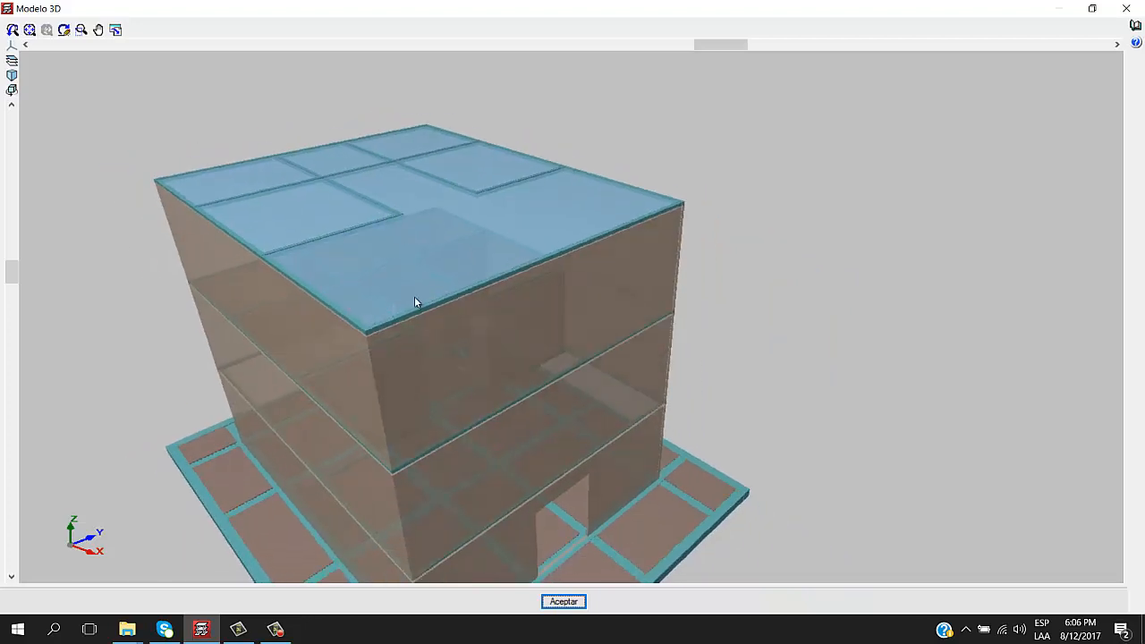
pyautogui.moveTo(414, 297); pyautogui.dragTo(419, 272, button='middle')
pyautogui.scroll(-1, 426, 278)
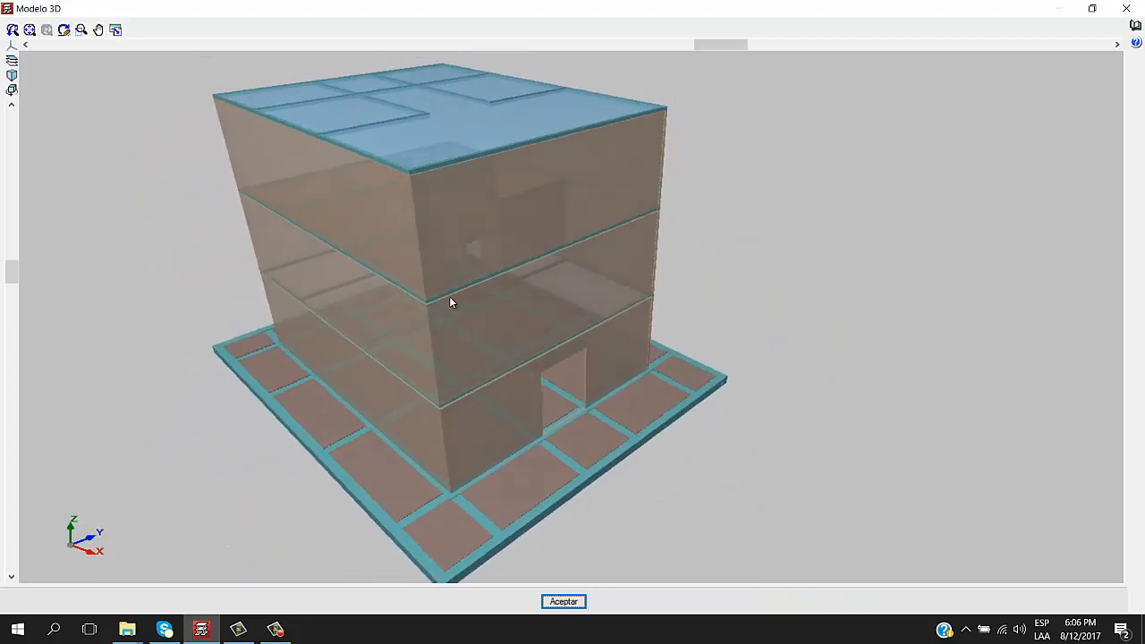
pyautogui.scroll(-1, 449, 302)
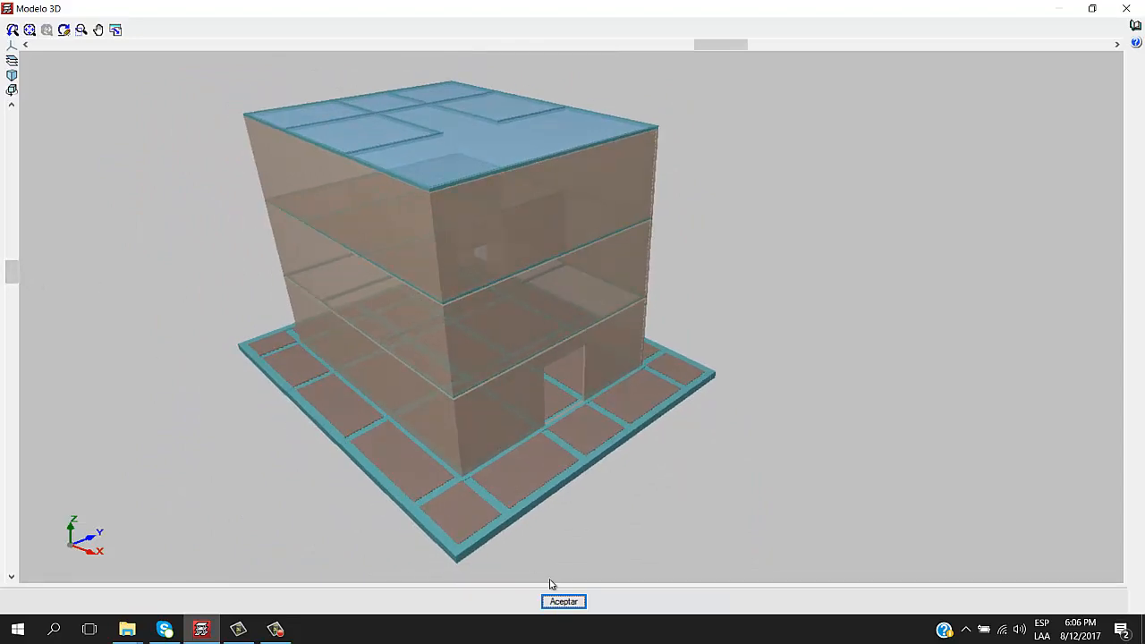
pyautogui.click(563, 601)
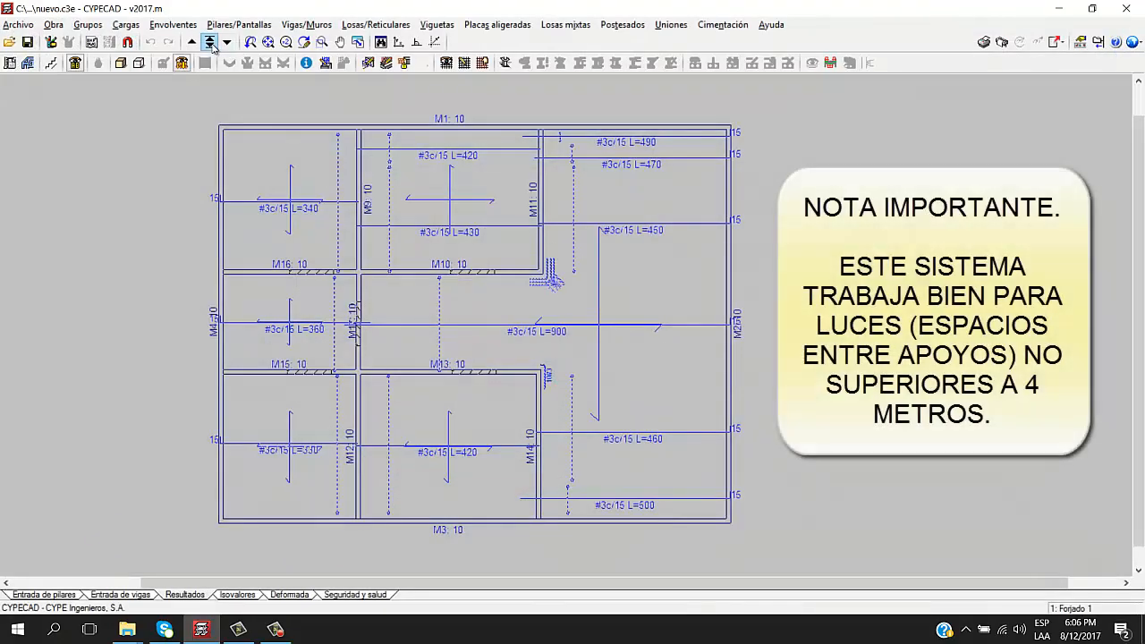
# Go to the Cimentación plan and display its longitudinal bottom reinforcement with the current reinforcement view options
pyautogui.click(210, 42)
pyautogui.doubleClick(528, 417)
pyautogui.scroll(-2, 467, 286)
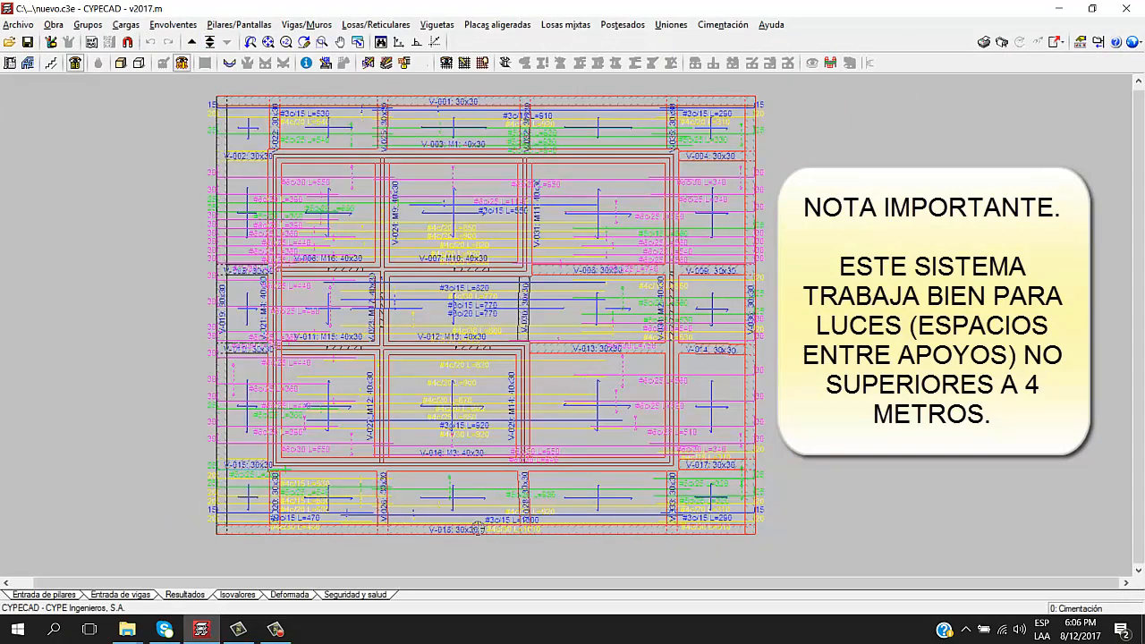
pyautogui.click(446, 64)
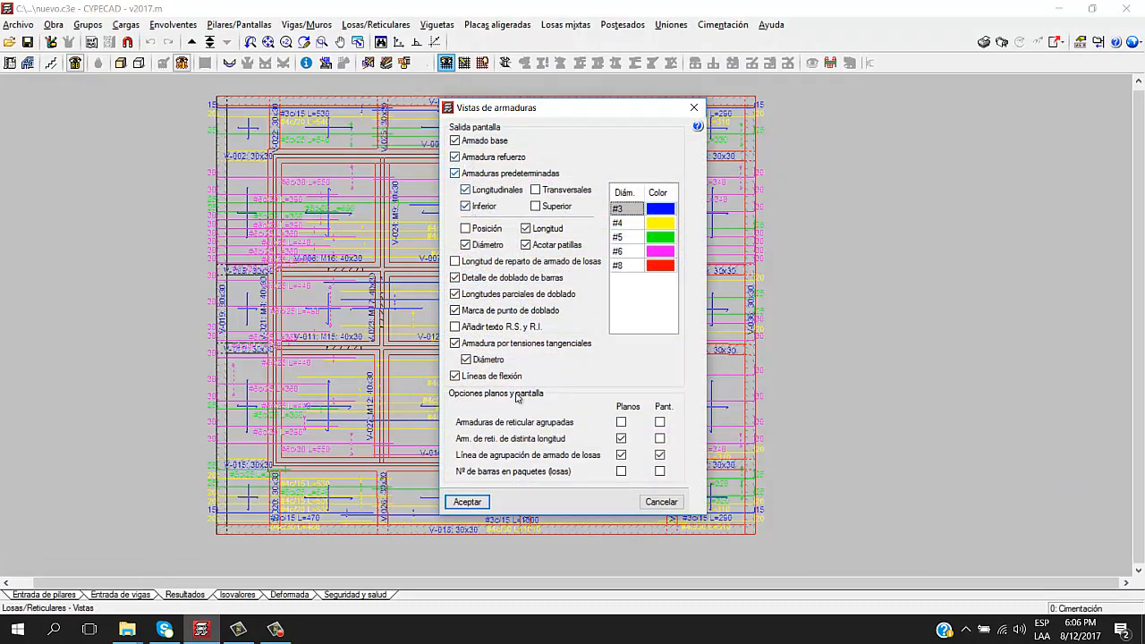
pyautogui.click(467, 502)
pyautogui.scroll(1, 423, 562)
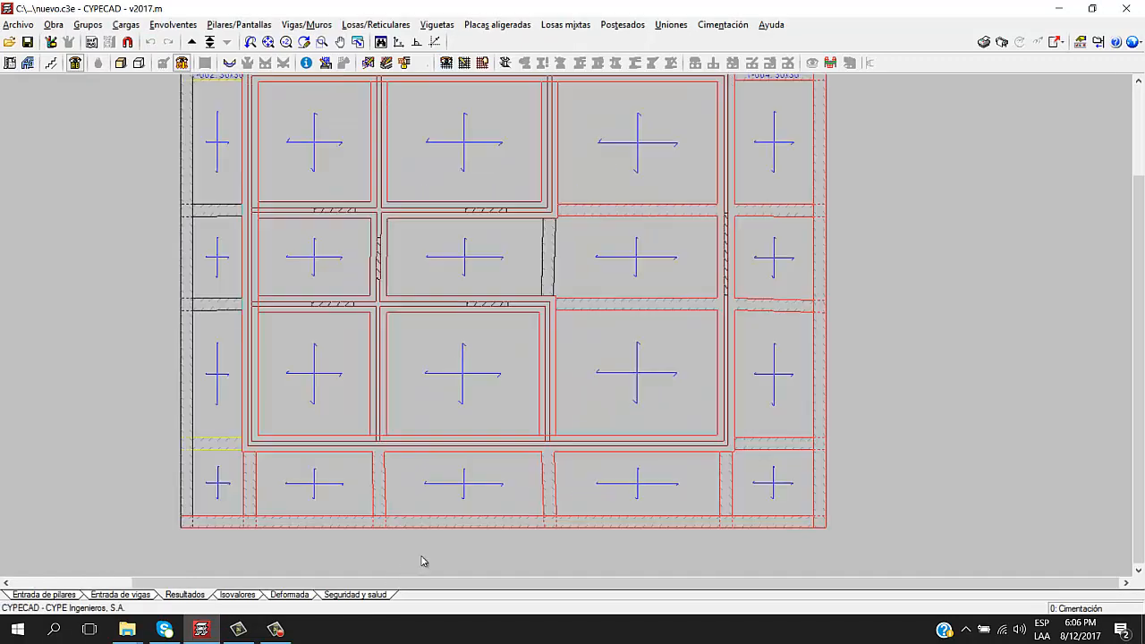
pyautogui.scroll(2, 423, 562)
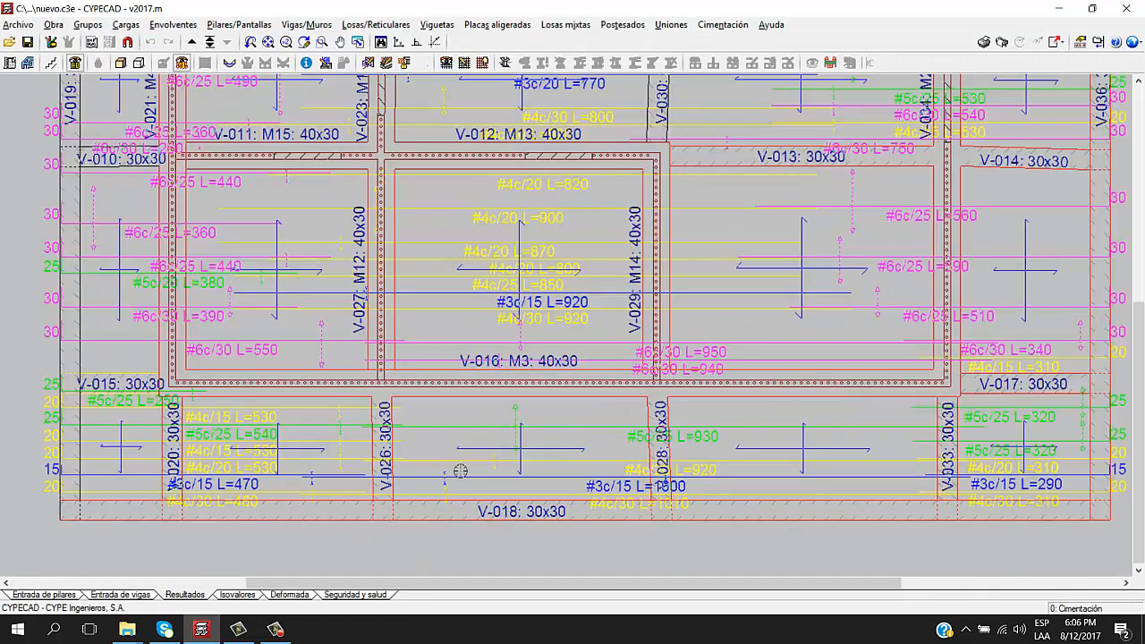
# Delete the longitudinal bottom reinforcement bars from the foundation slab's edge panels along beam V-018
pyautogui.click(463, 62)
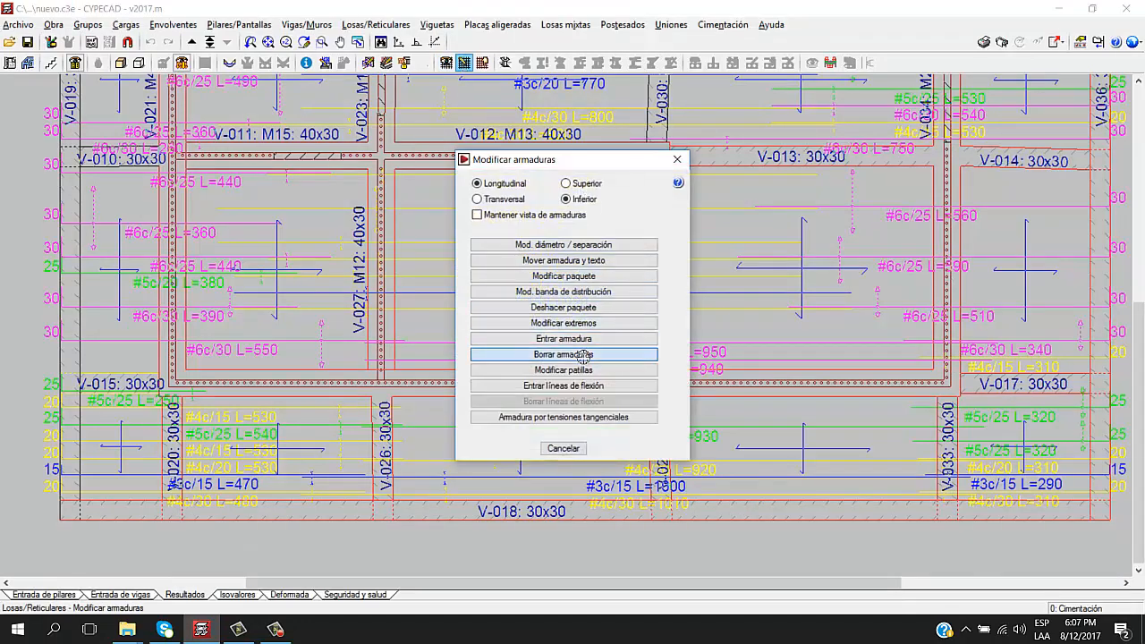
pyautogui.click(546, 354)
pyautogui.scroll(-2, 421, 330)
pyautogui.scroll(-1, 465, 373)
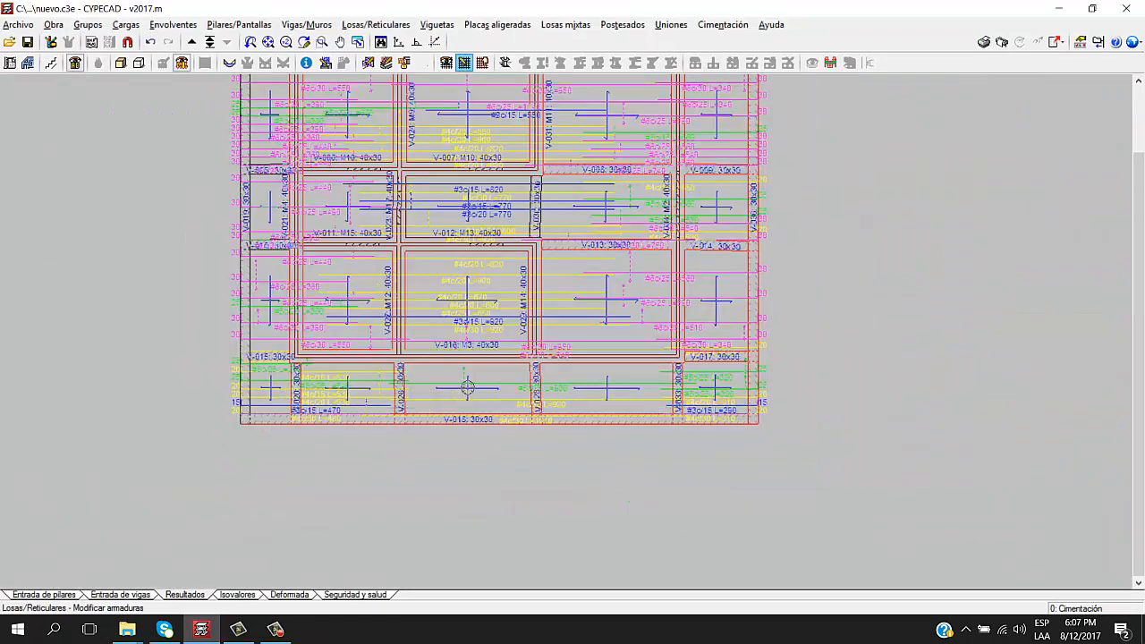
pyautogui.click(370, 399)
pyautogui.click(340, 386)
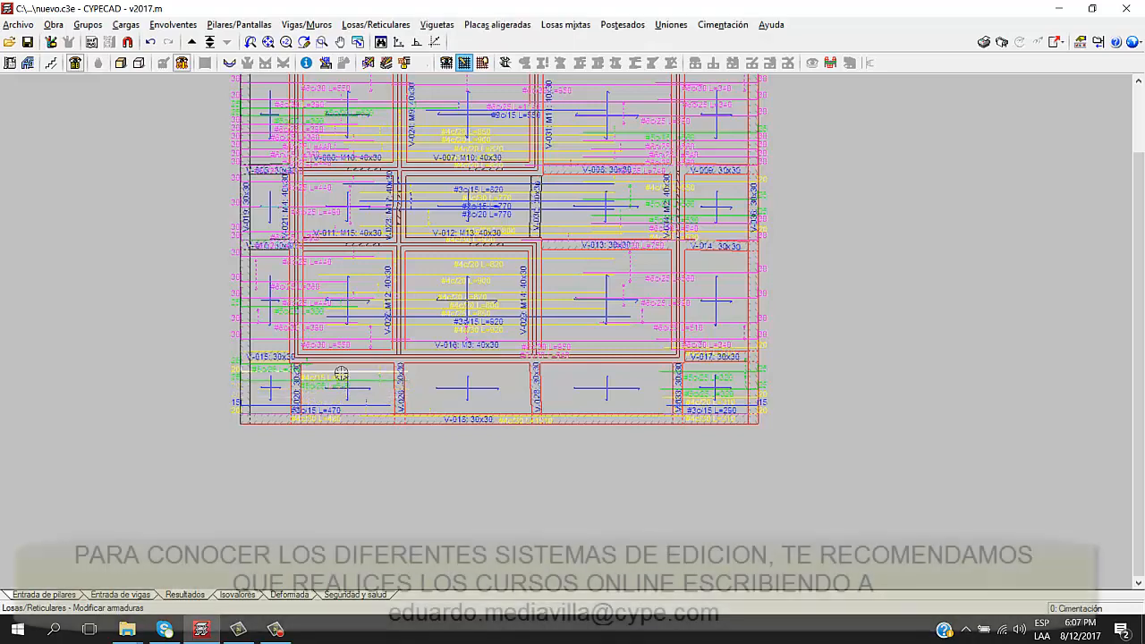
pyautogui.click(342, 373)
pyautogui.click(339, 411)
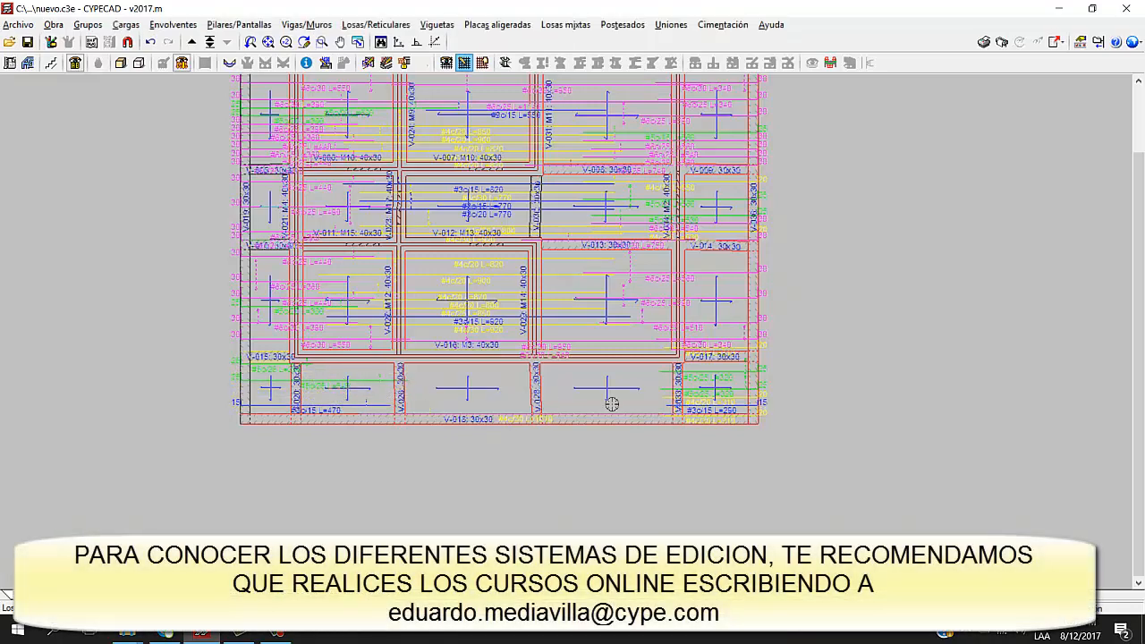
pyautogui.click(702, 412)
pyautogui.click(706, 390)
pyautogui.click(707, 371)
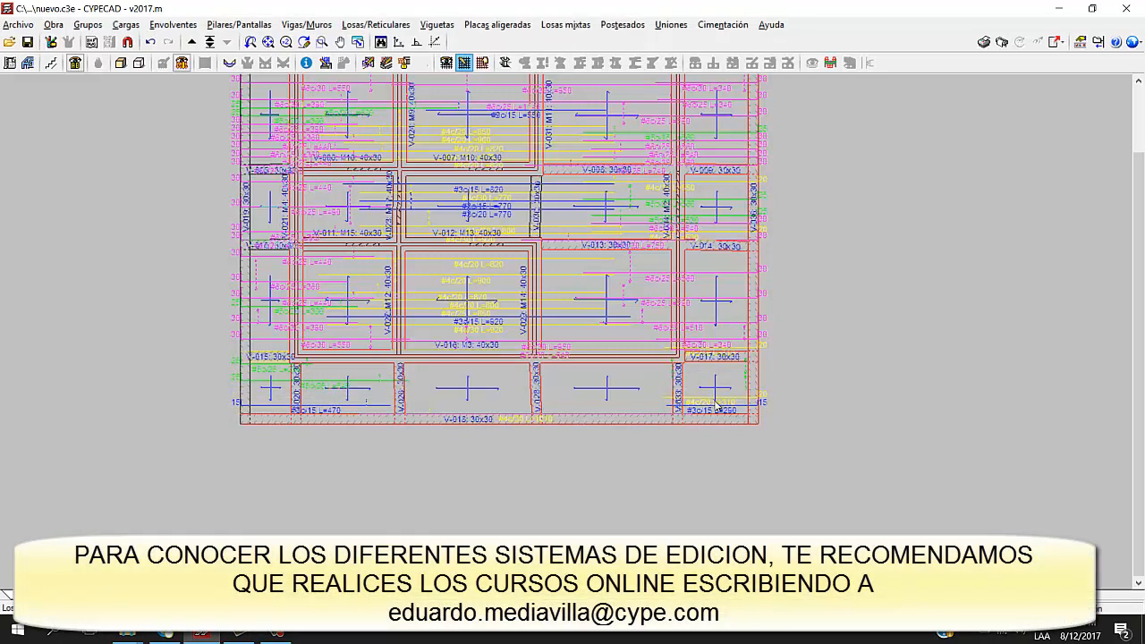
pyautogui.click(717, 407)
pyautogui.click(709, 400)
pyautogui.click(376, 411)
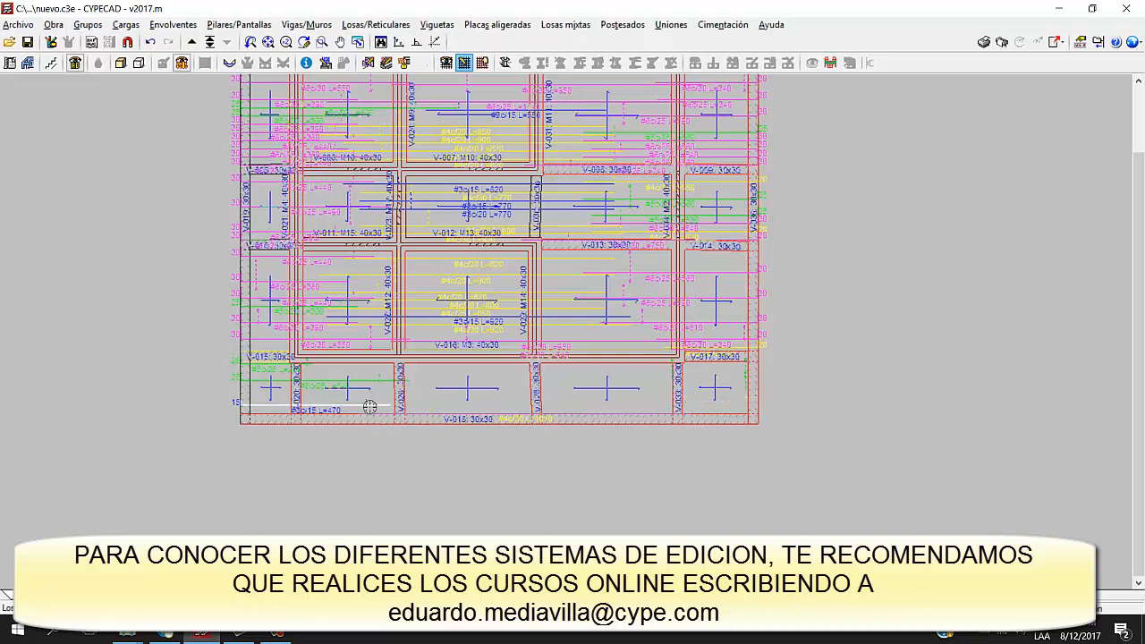
pyautogui.click(358, 381)
pyautogui.click(295, 365)
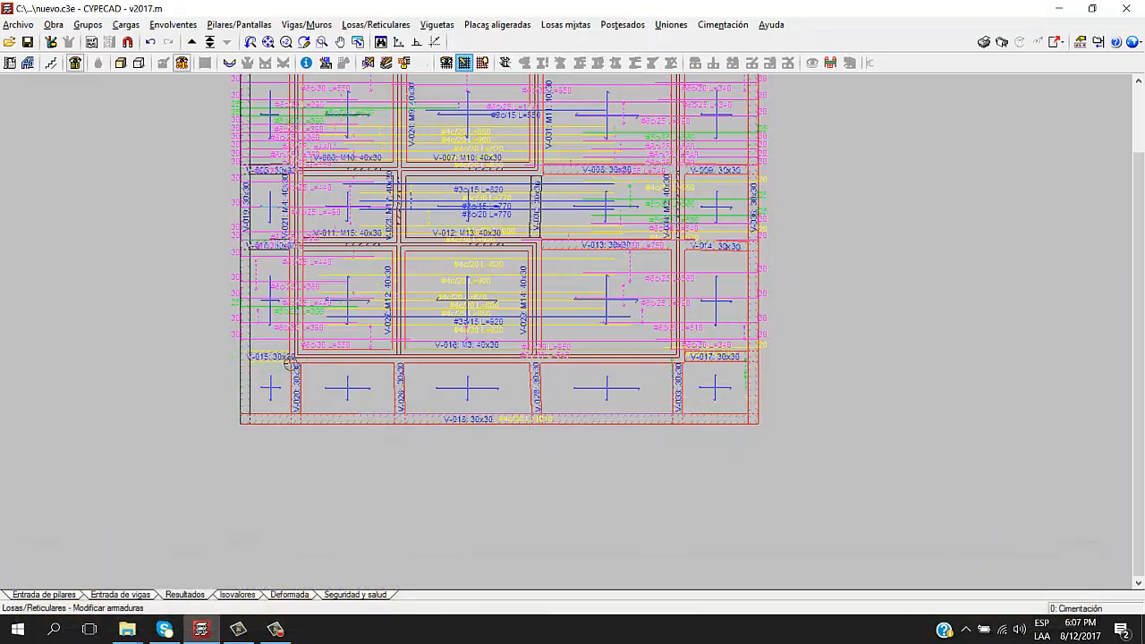
# Enter a #3c/30 longitudinal bottom bar about 1090 long through the panels along beam V-018, ending at edge beam V-036
pyautogui.rightClick(416, 94)
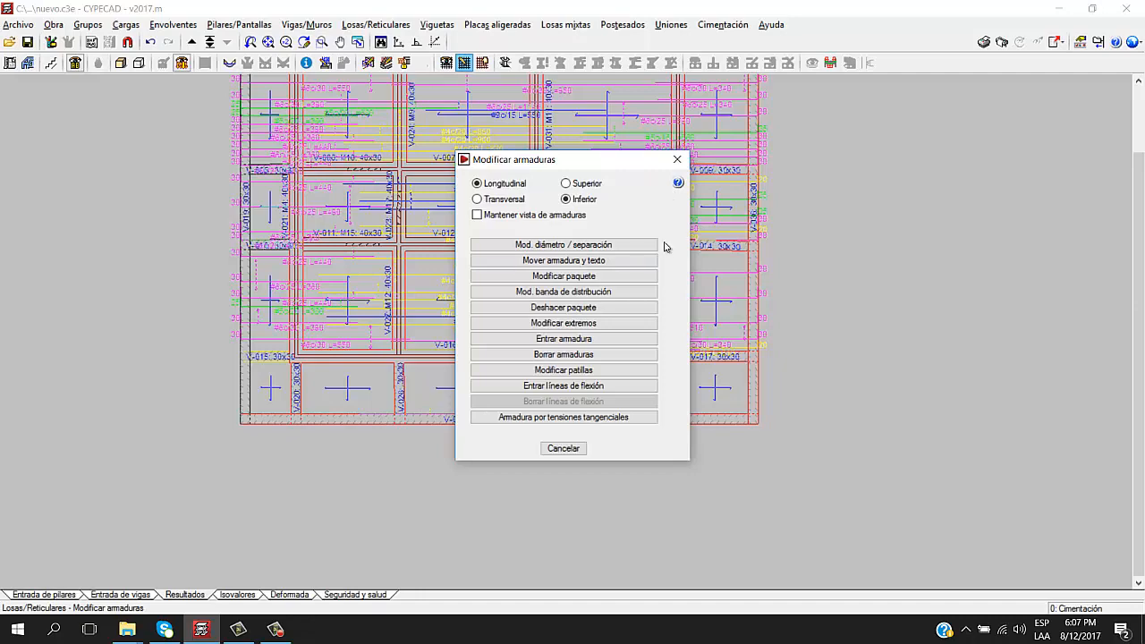
pyautogui.click(603, 338)
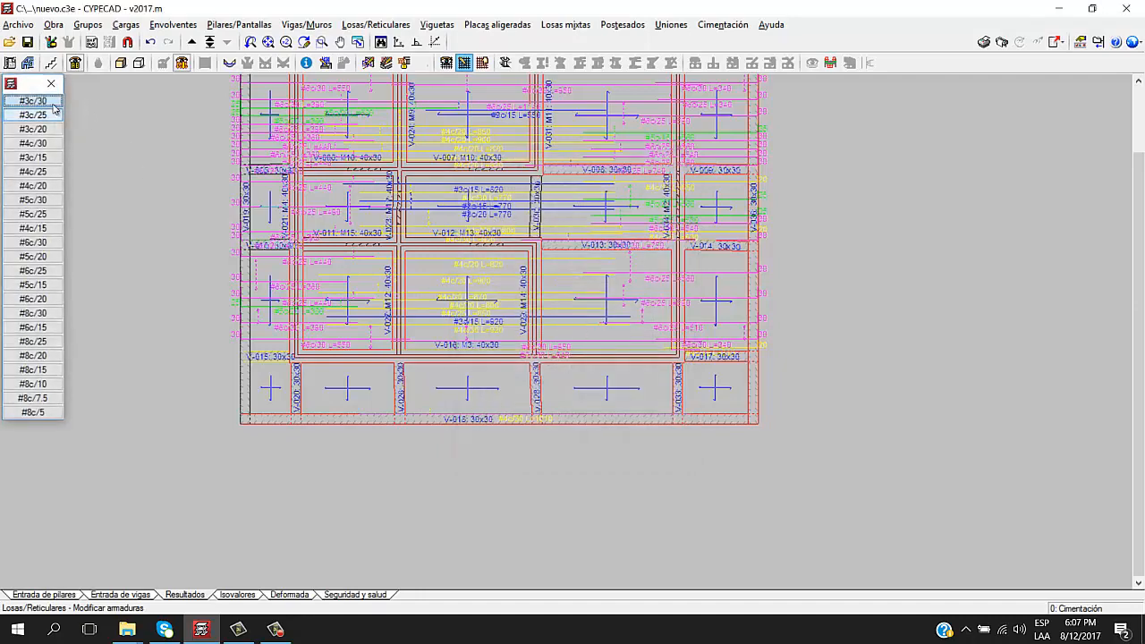
pyautogui.scroll(2, 668, 385)
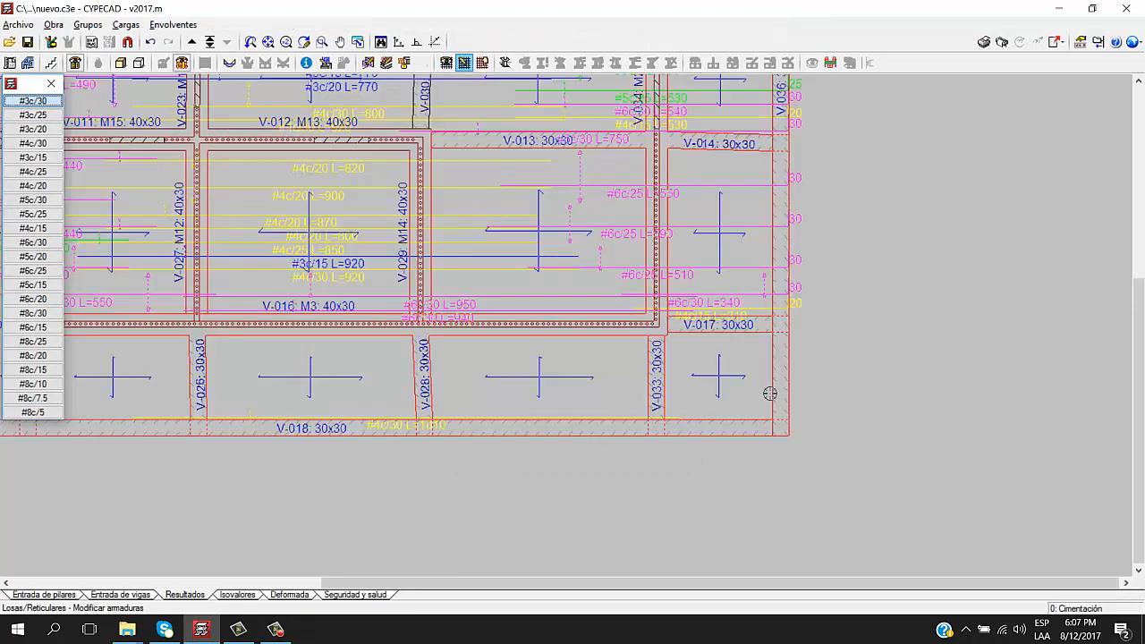
pyautogui.click(175, 334)
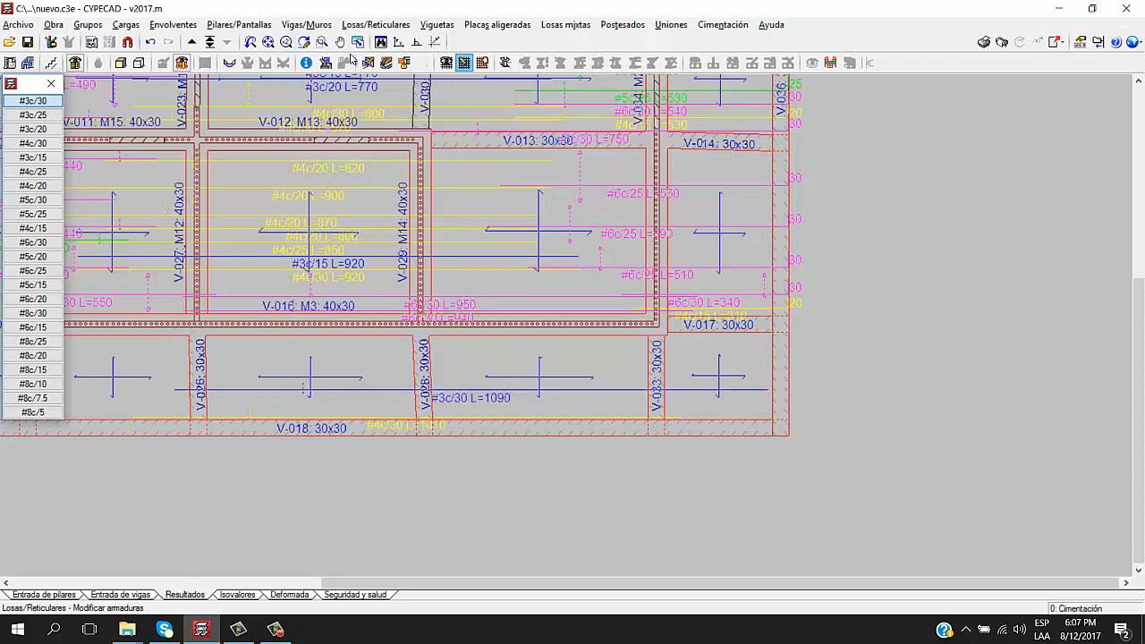
# Extend the distribution band of the #3c/30 bottom bar from the strip along V-018 across the slab panels towards wall M1
pyautogui.click(468, 66)
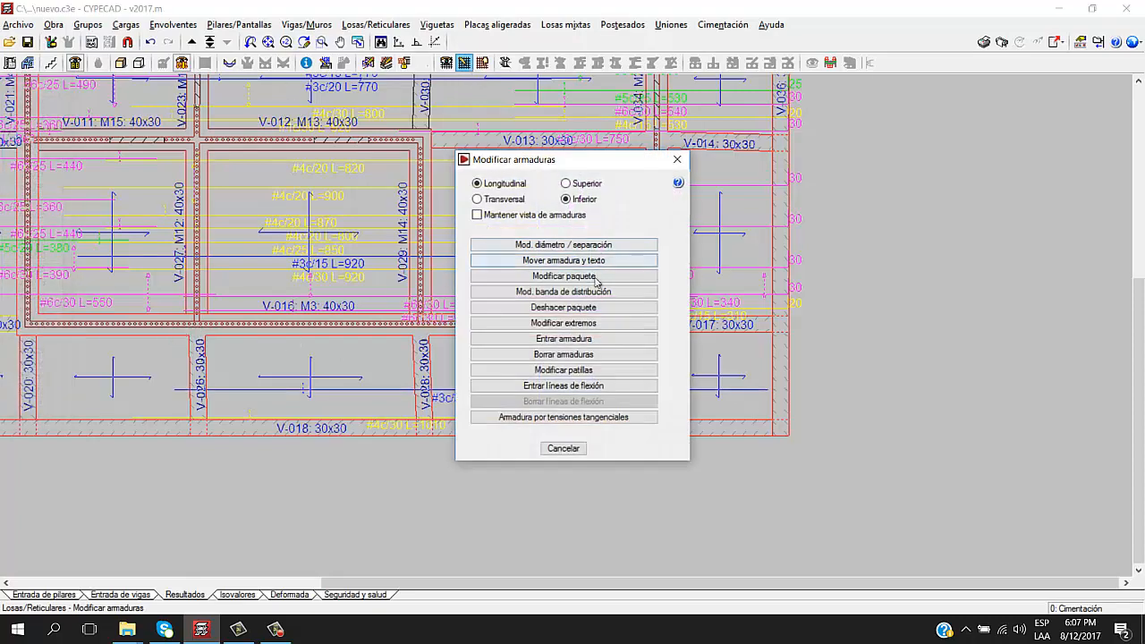
pyautogui.click(548, 291)
pyautogui.click(486, 346)
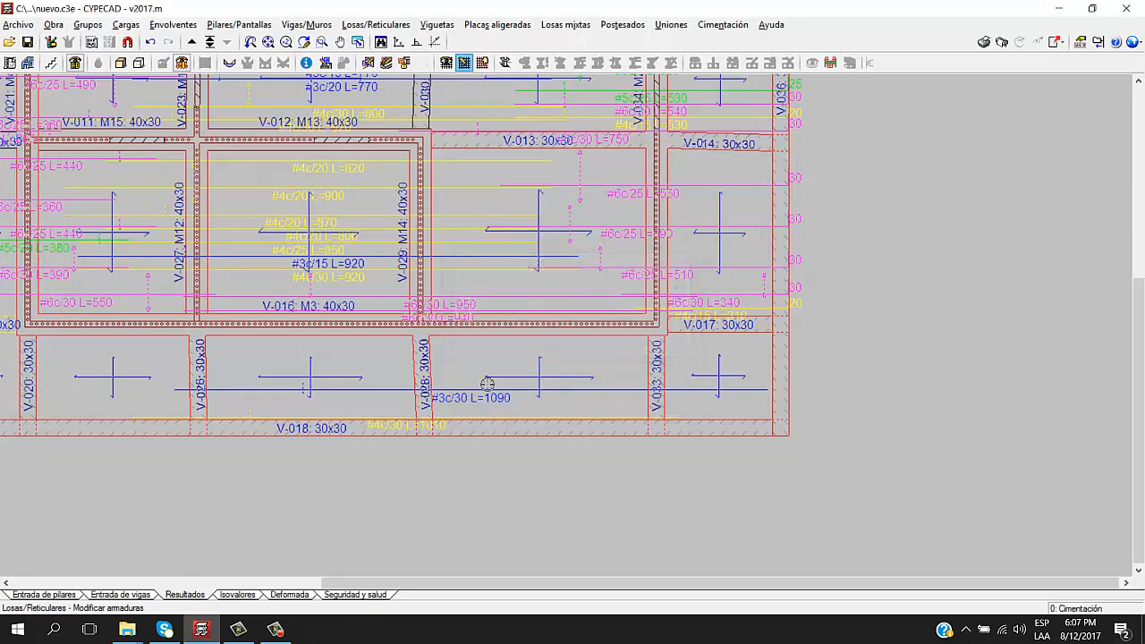
pyautogui.scroll(5, 525, 170)
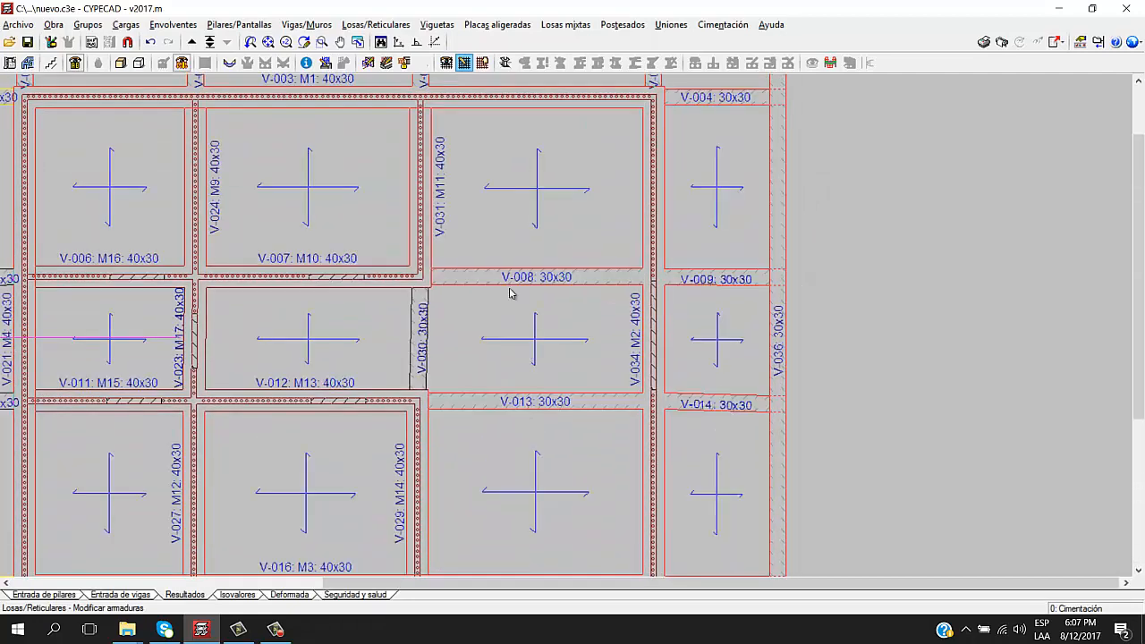
pyautogui.scroll(-2, 531, 142)
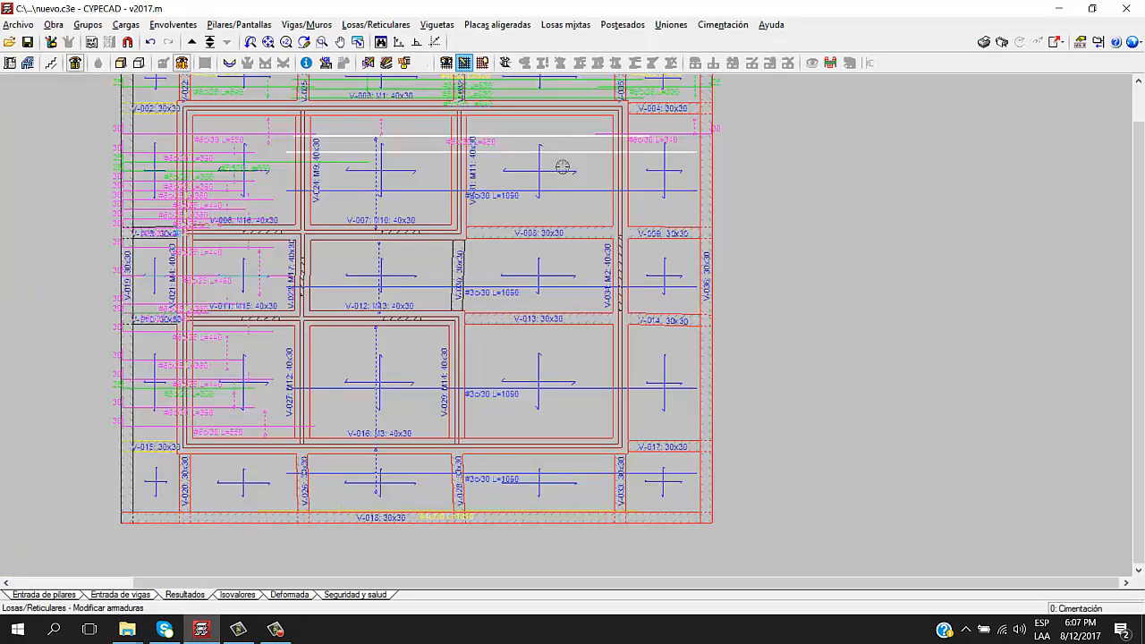
pyautogui.scroll(3, 483, 333)
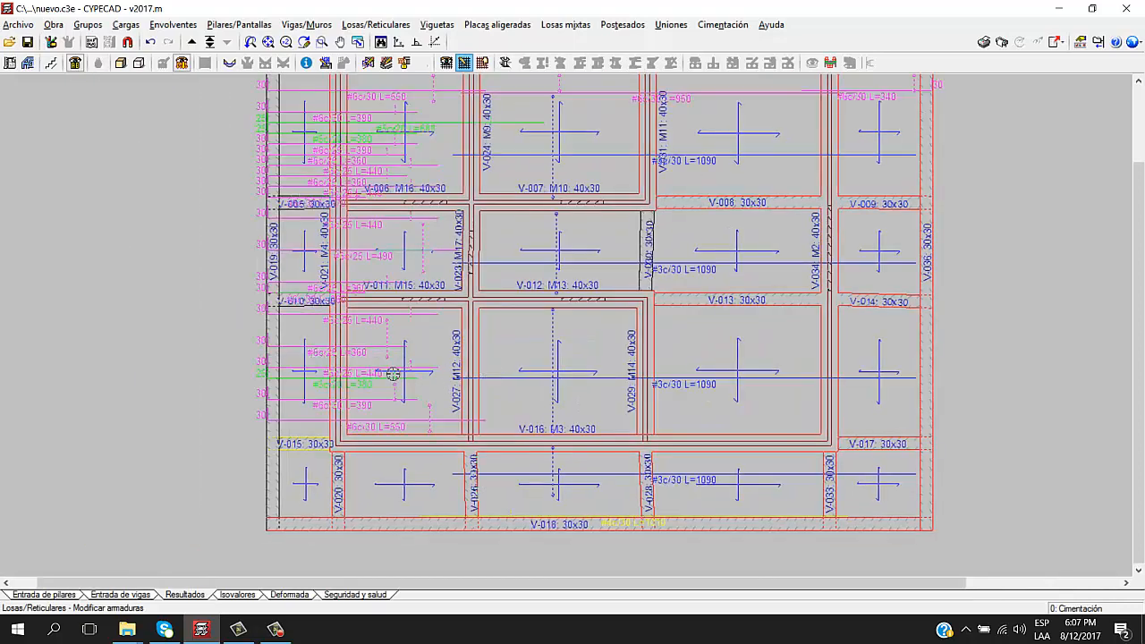
pyautogui.moveTo(584, 167); pyautogui.dragTo(498, 333, button='middle')
pyautogui.scroll(-2, 513, 268)
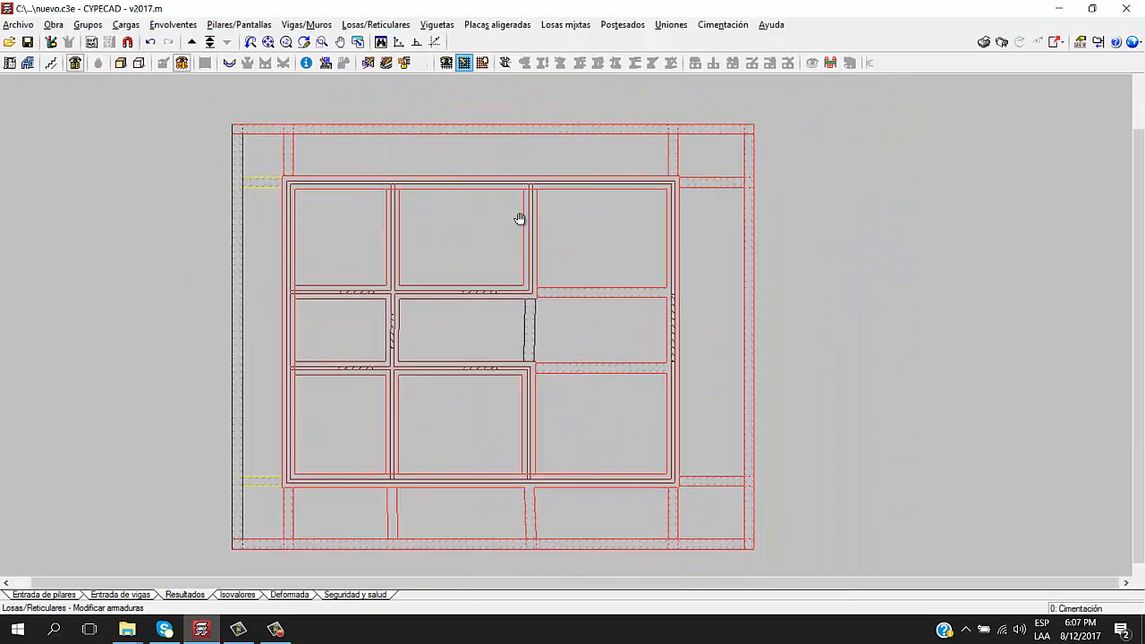